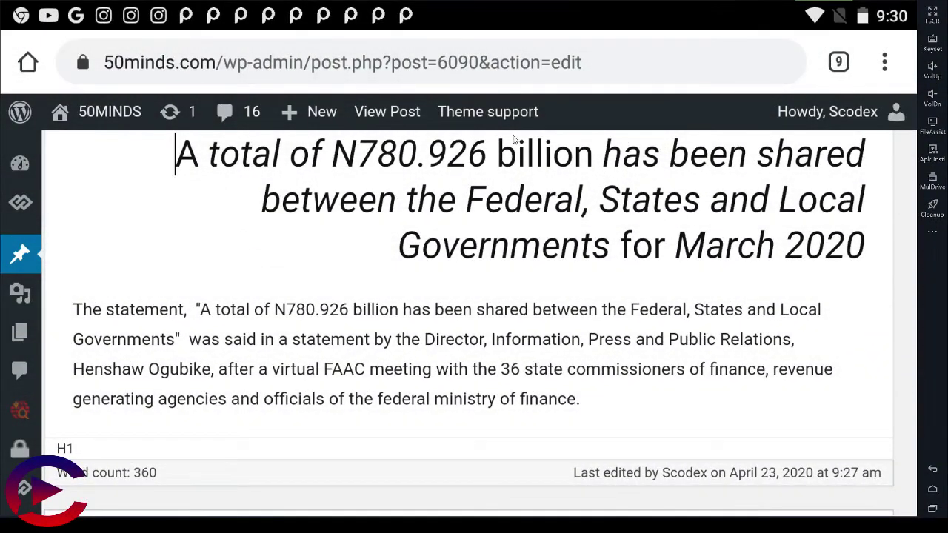
# - Review the post's title, body text, image, tags and SEO score in the post editor
pyautogui.scroll(-3, 402, 387)
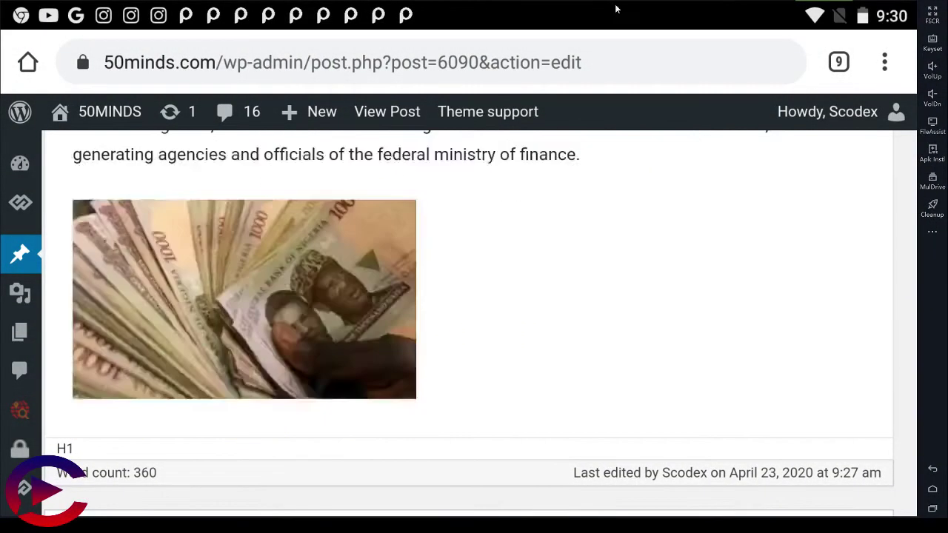
pyautogui.scroll(-10, 437, 256)
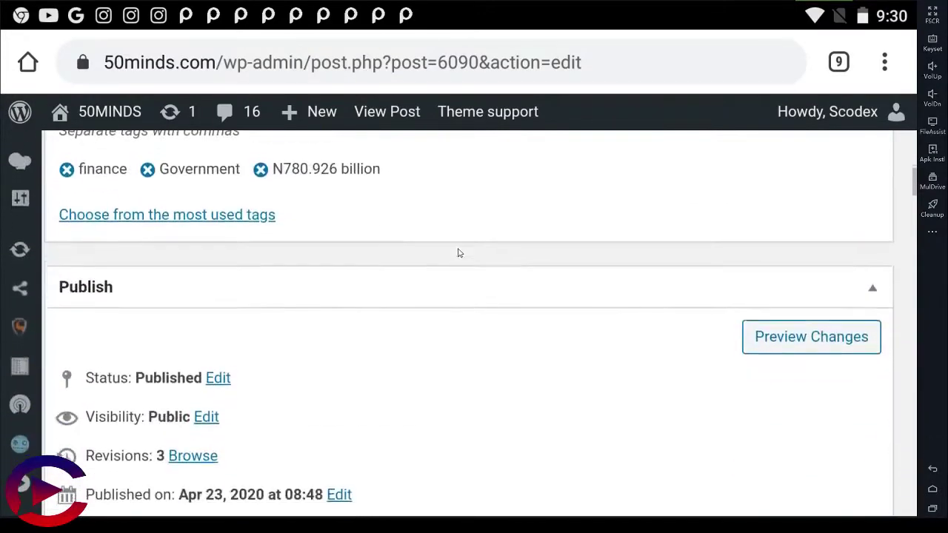
pyautogui.moveTo(464, 212); pyautogui.dragTo(446, 317)
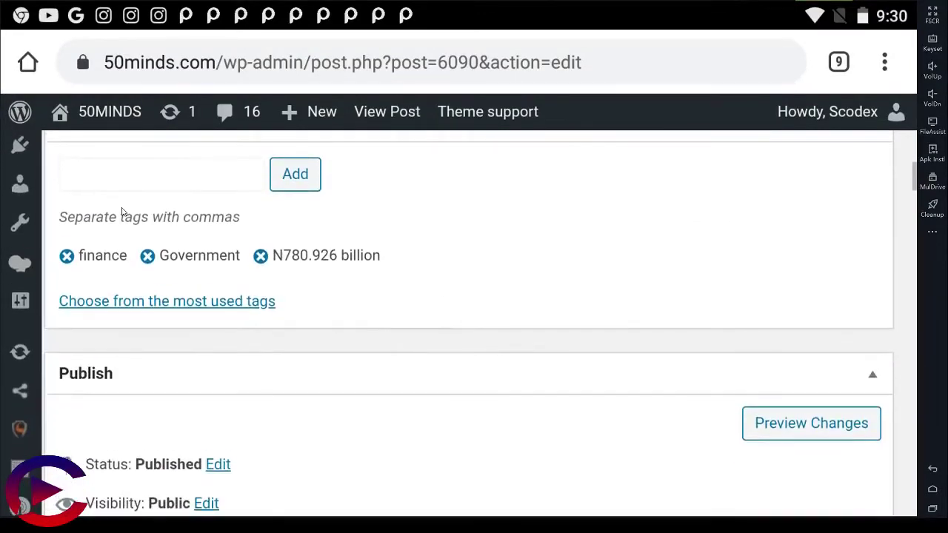
pyautogui.scroll(2, 525, 277)
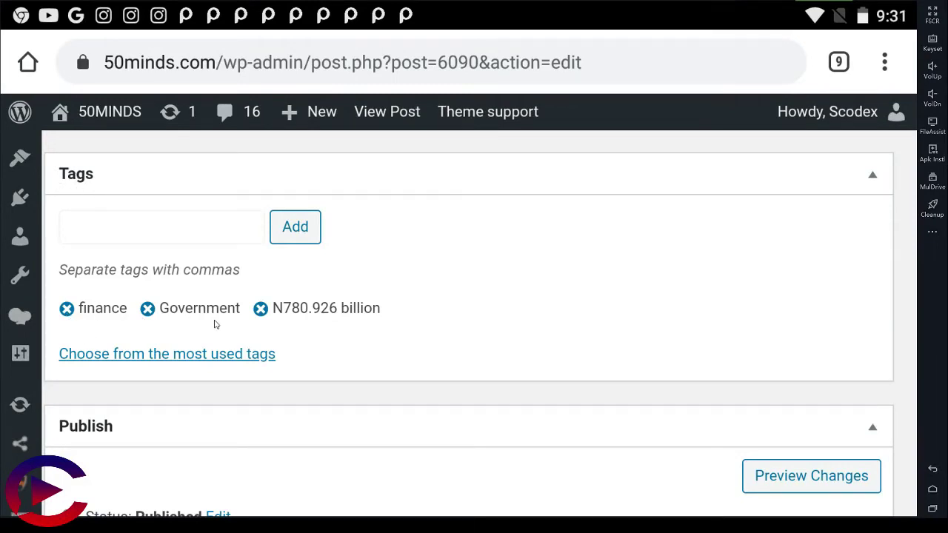
pyautogui.scroll(-3, 423, 254)
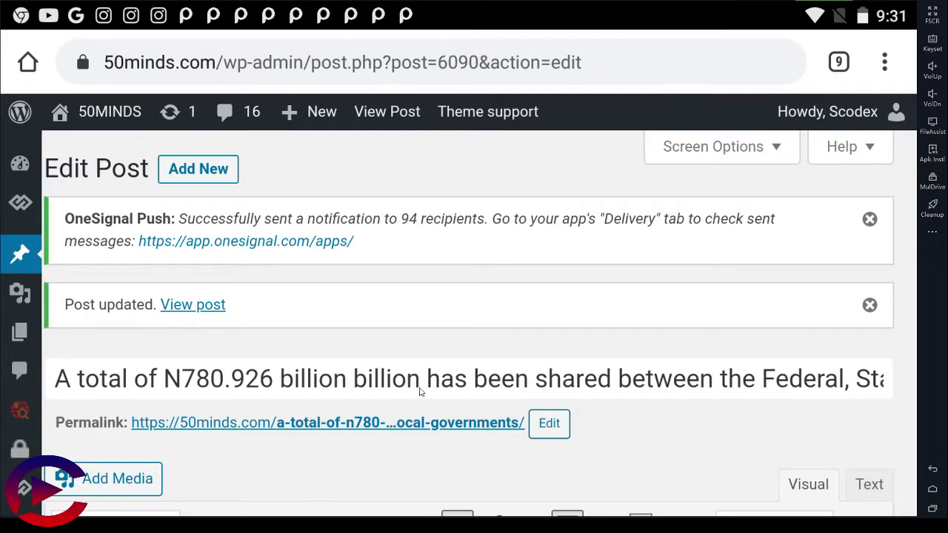
pyautogui.click(835, 393)
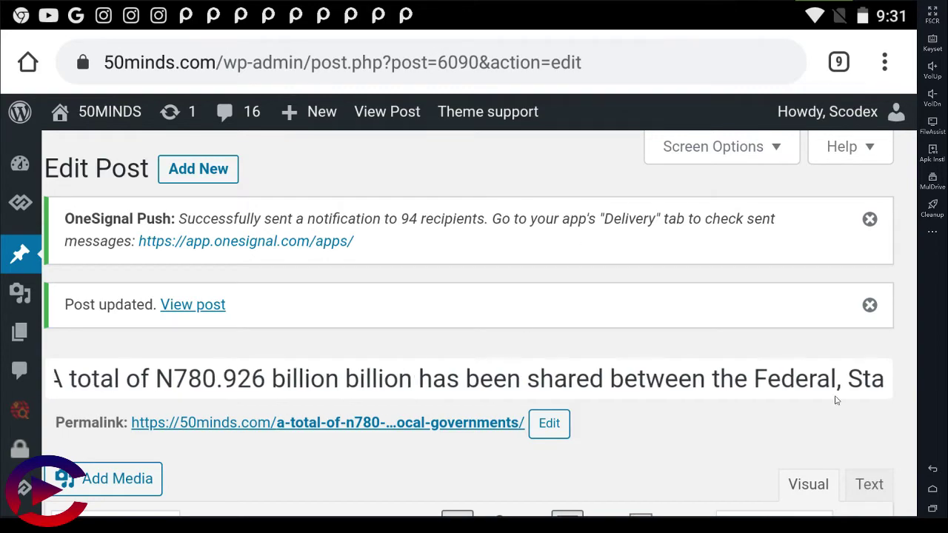
pyautogui.scroll(-10, 892, 452)
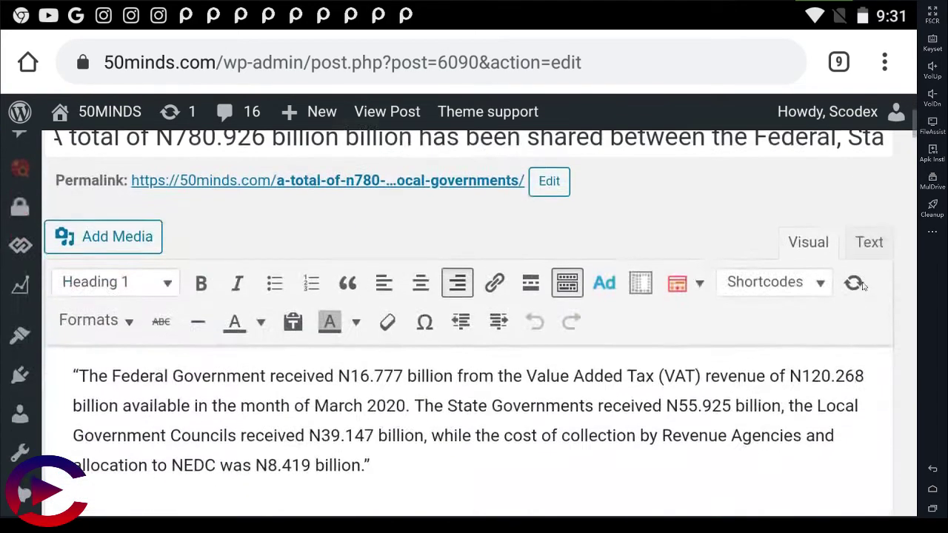
pyautogui.scroll(-10, 868, 187)
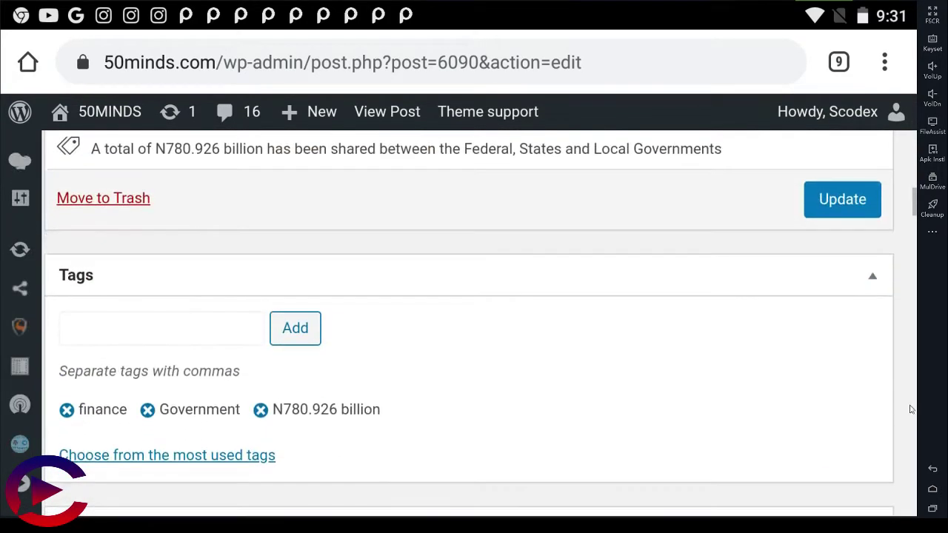
pyautogui.scroll(3, 904, 318)
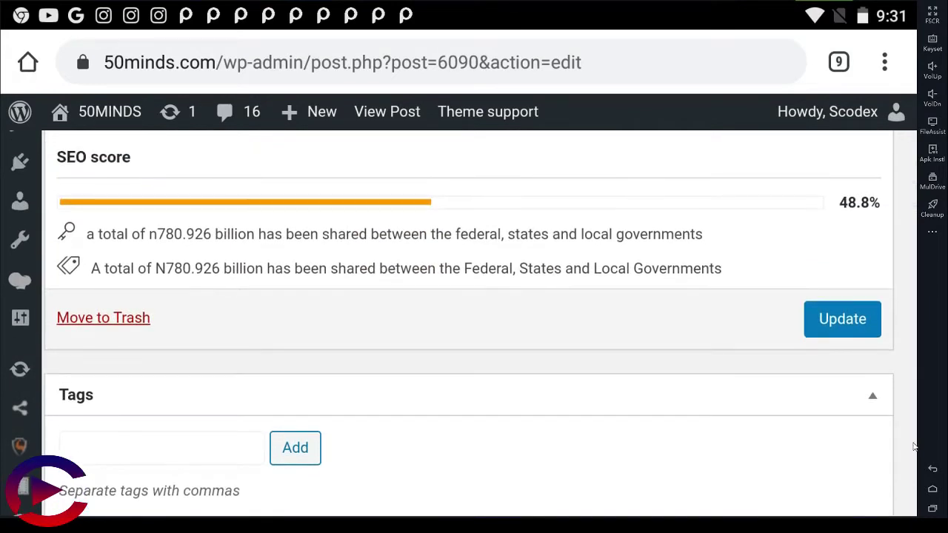
pyautogui.moveTo(914, 447); pyautogui.dragTo(914, 462)
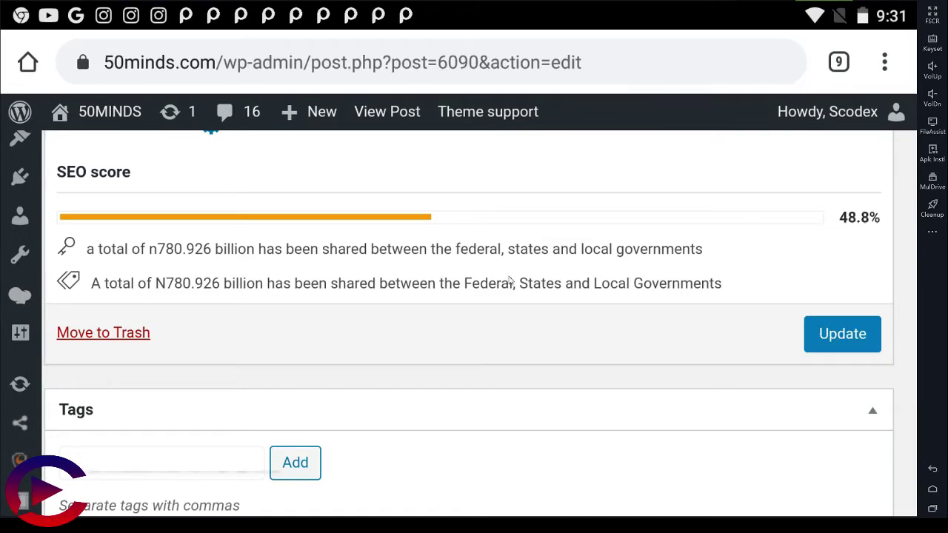
pyautogui.scroll(-3, 901, 374)
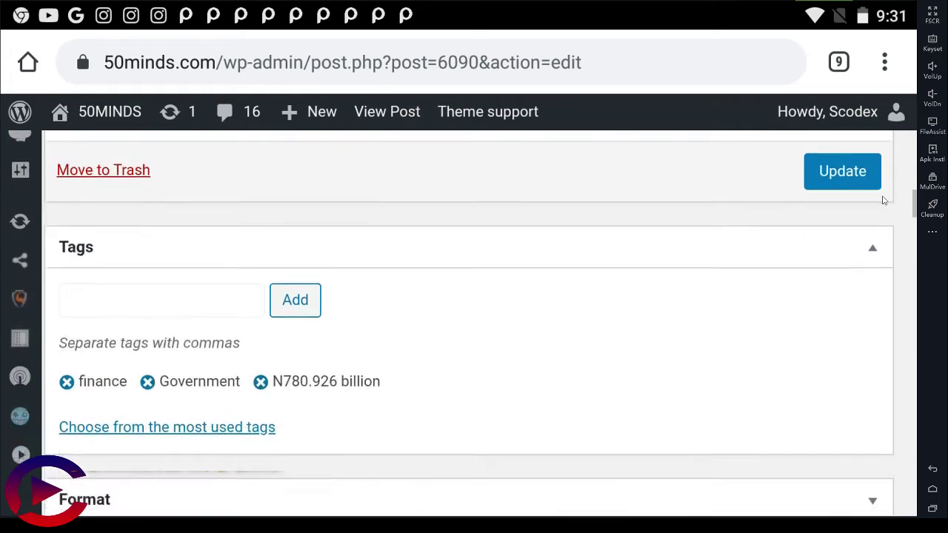
pyautogui.scroll(-3, 901, 380)
pyautogui.scroll(2, 898, 333)
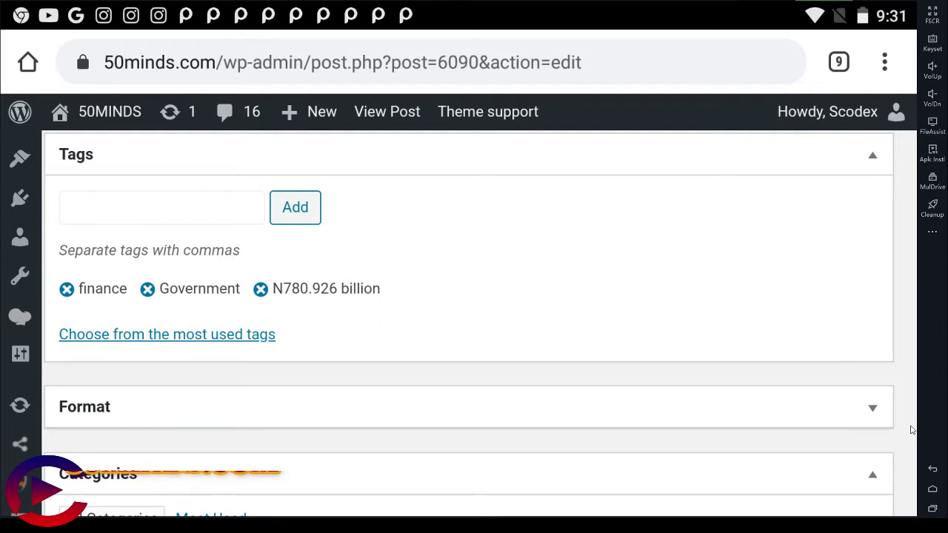
# - Look through the post's categories, featured image, Slider Revolution, post attributes, comments, social share and revisions sections
pyautogui.scroll(-5, 912, 430)
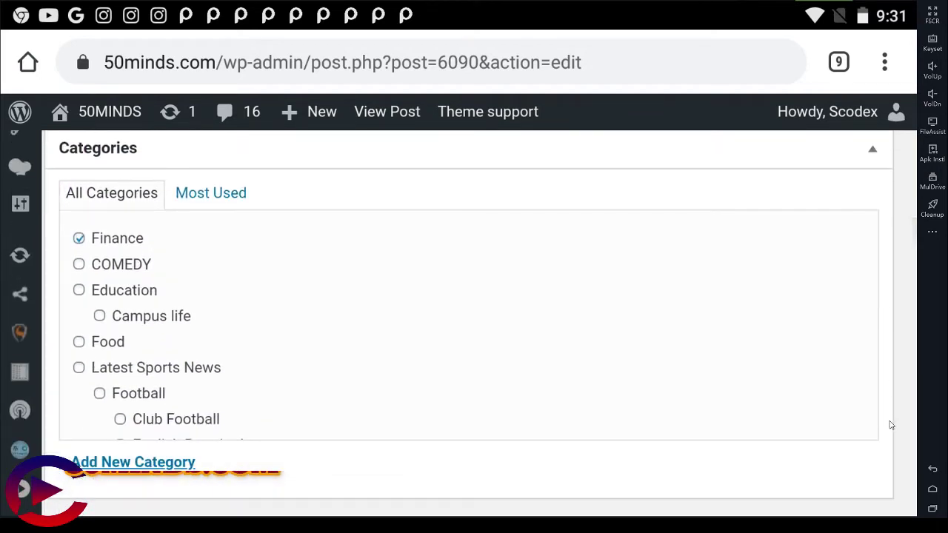
pyautogui.scroll(-8, 891, 425)
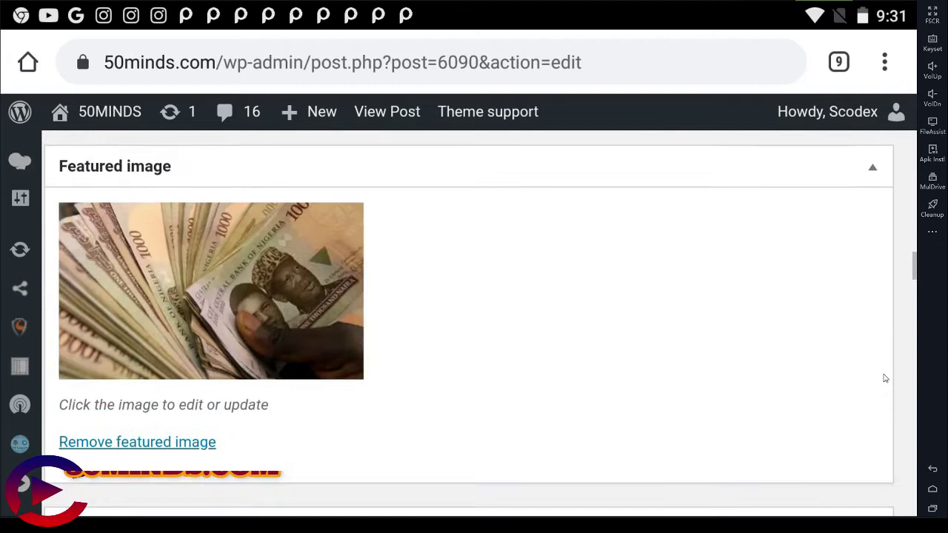
pyautogui.scroll(-2, 911, 331)
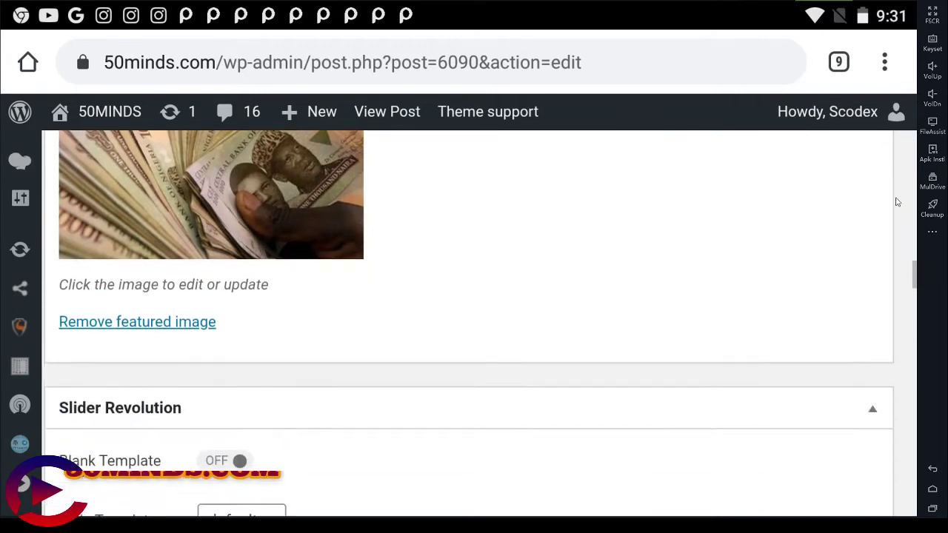
pyautogui.scroll(-3, 910, 351)
pyautogui.scroll(-4, 907, 194)
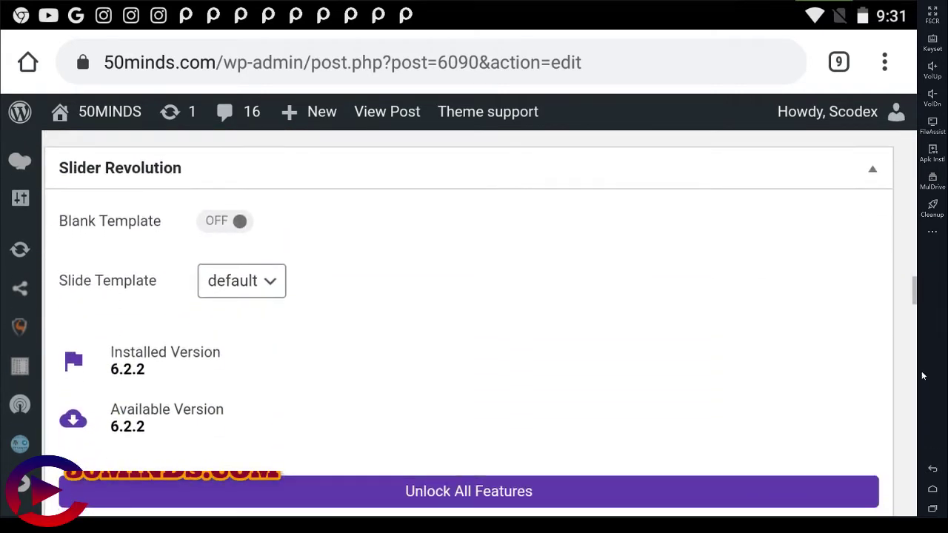
pyautogui.scroll(-3, 896, 281)
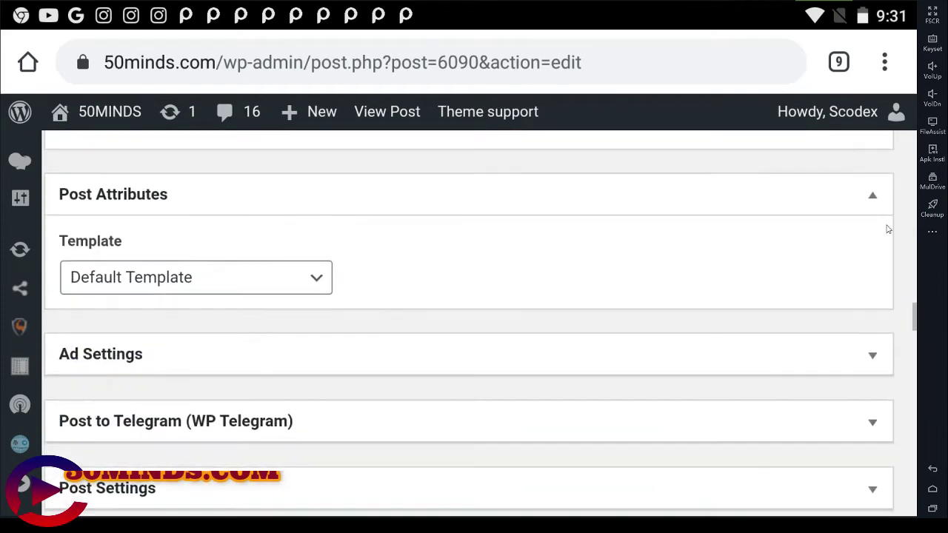
pyautogui.scroll(-2, 898, 326)
pyautogui.scroll(-4, 896, 281)
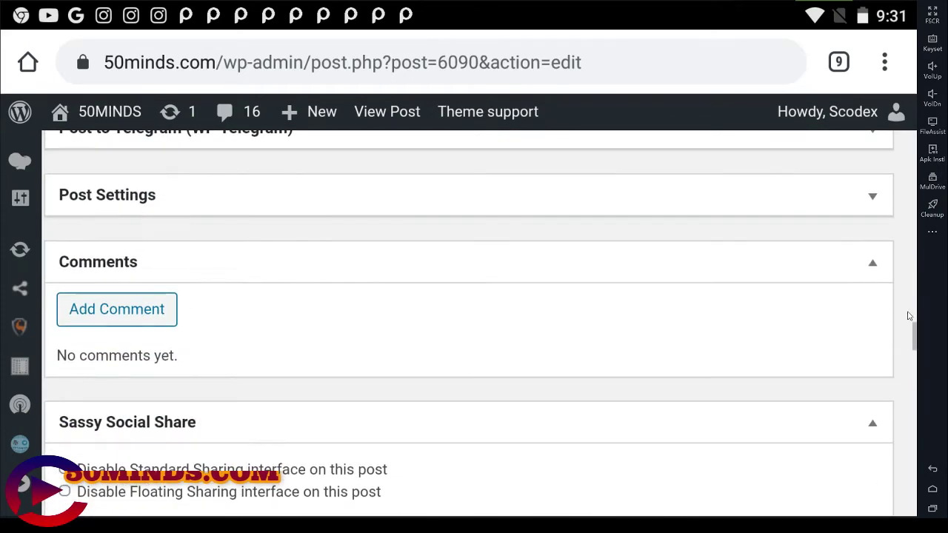
pyautogui.scroll(-2, 880, 267)
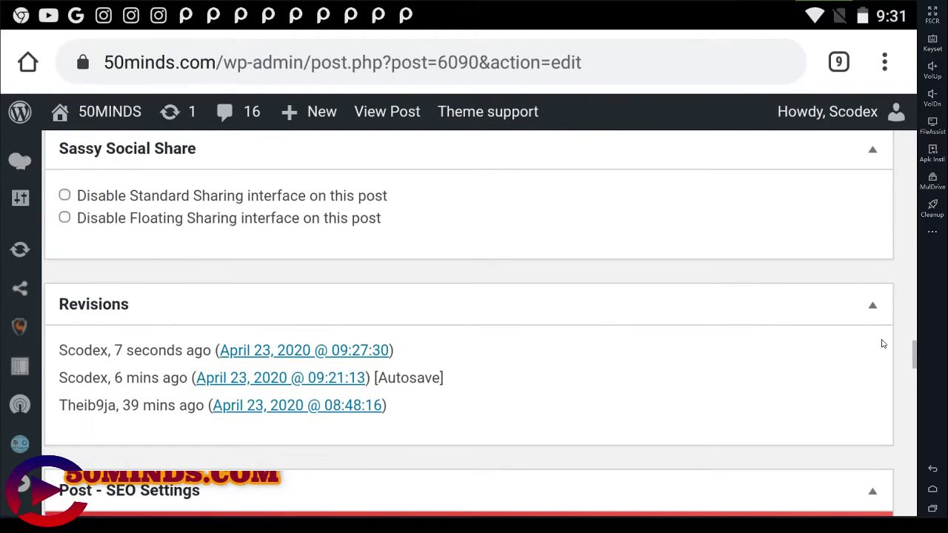
# - Examine the post's focus keywords and their SEO scores in the Post - SEO Settings section
pyautogui.scroll(-3, 896, 370)
pyautogui.scroll(-1, 905, 316)
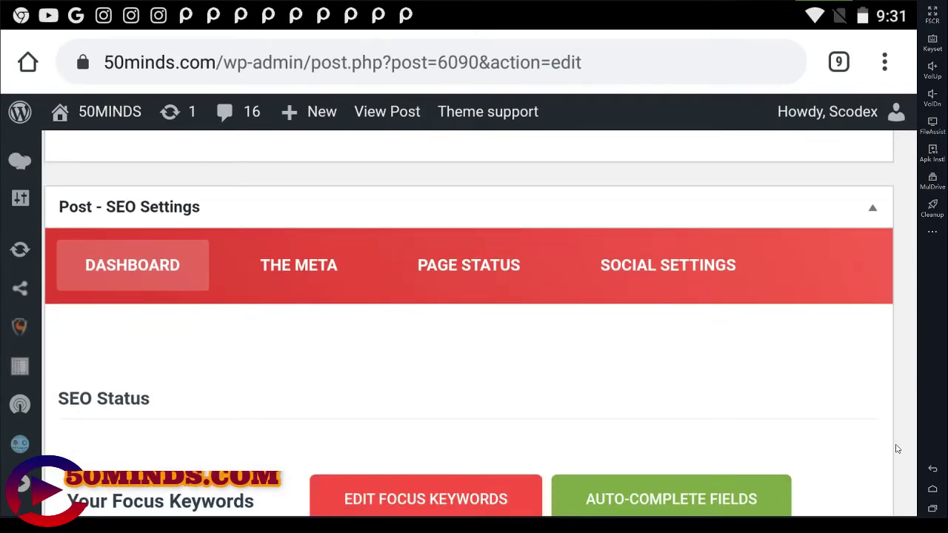
pyautogui.moveTo(896, 449); pyautogui.dragTo(872, 230)
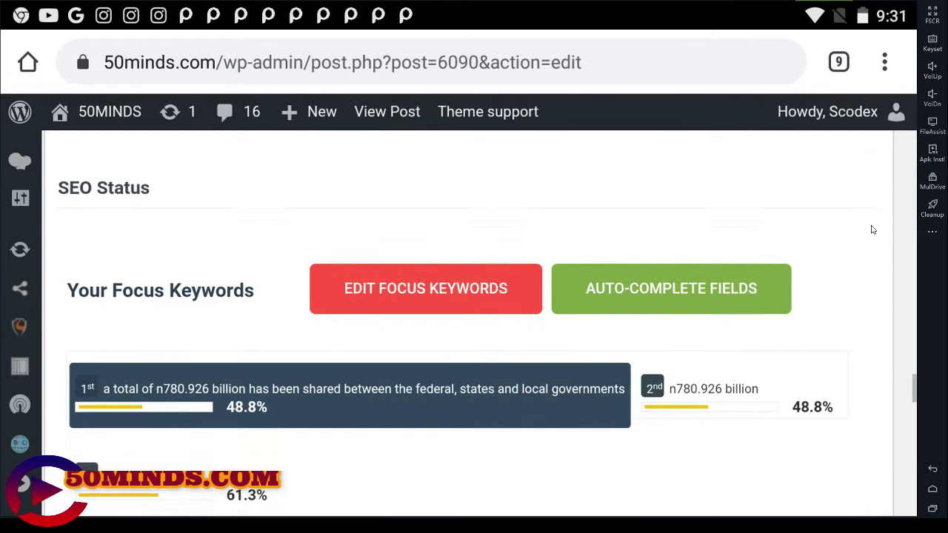
pyautogui.scroll(-2, 687, 335)
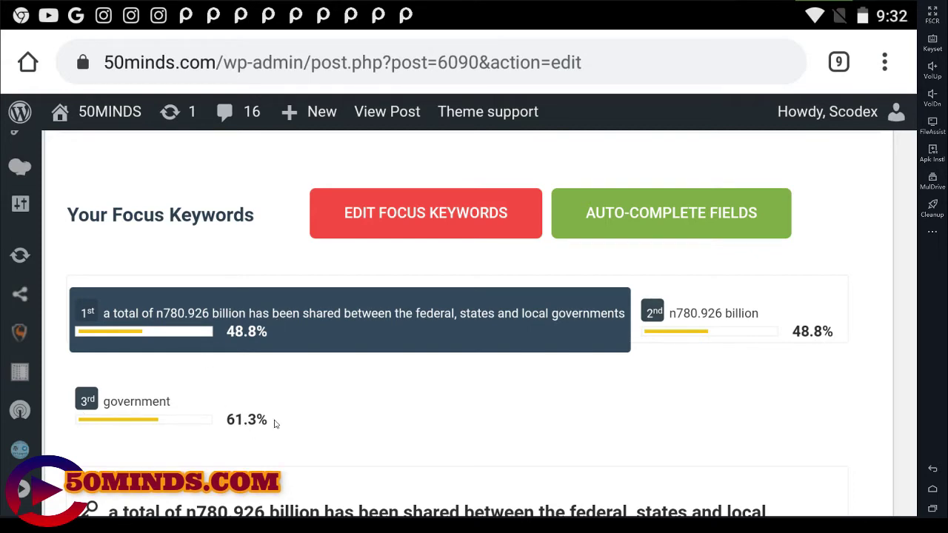
pyautogui.scroll(-4, 455, 421)
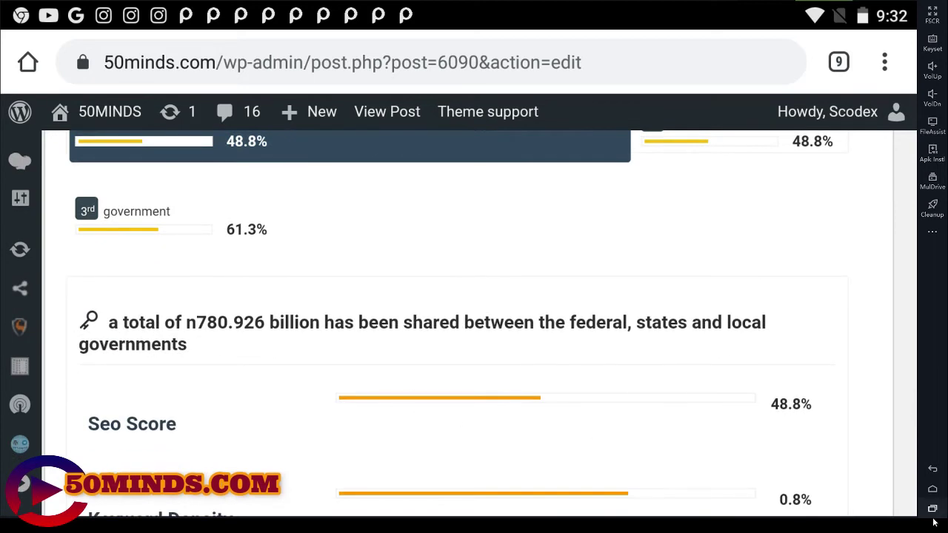
pyautogui.scroll(-1, 900, 385)
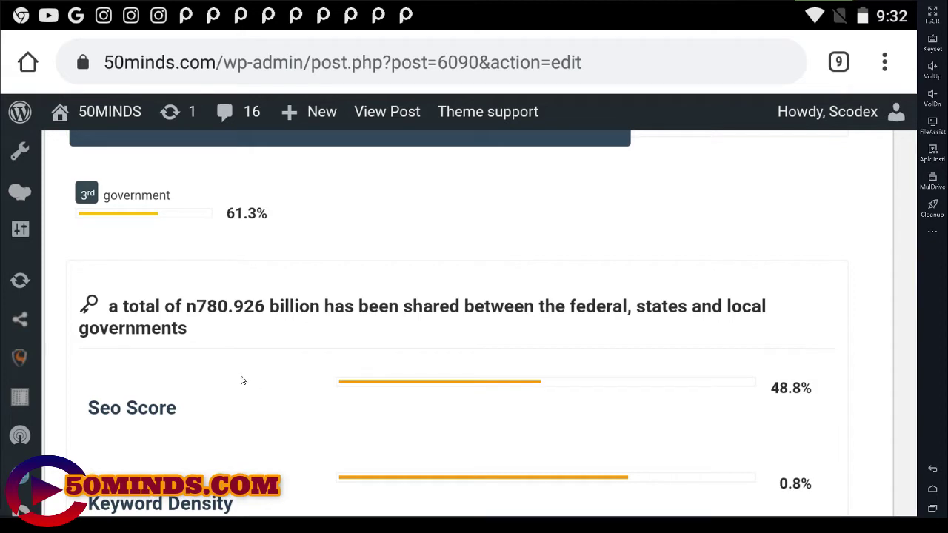
# - Expand the collapsed admin menu and open the list of all posts
pyautogui.click(23, 510)
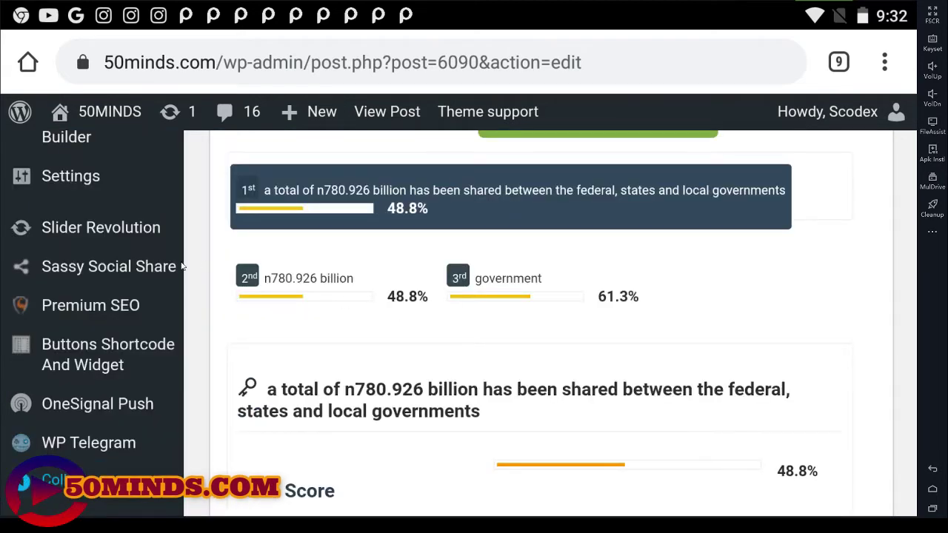
pyautogui.scroll(2, 138, 263)
pyautogui.moveTo(135, 260); pyautogui.dragTo(131, 444)
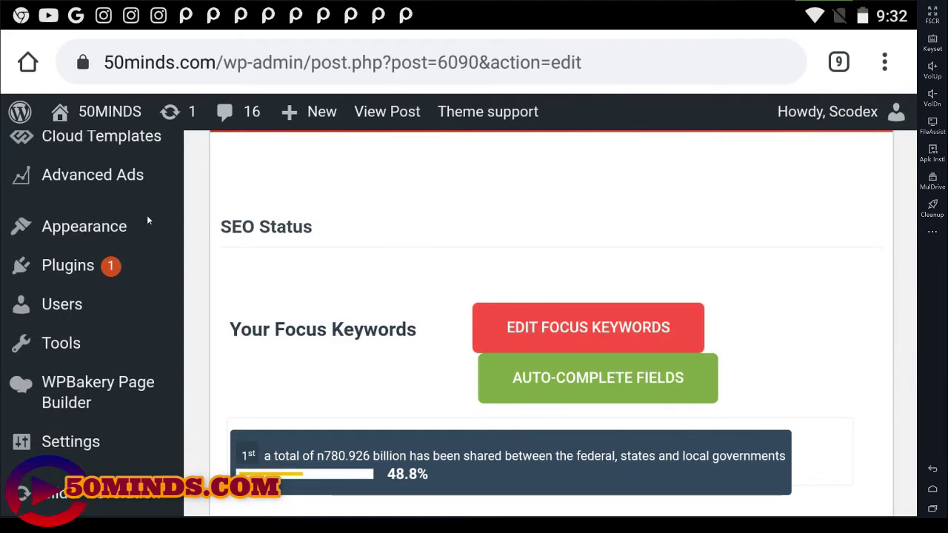
pyautogui.moveTo(146, 219); pyautogui.dragTo(145, 309)
pyautogui.scroll(5, 145, 309)
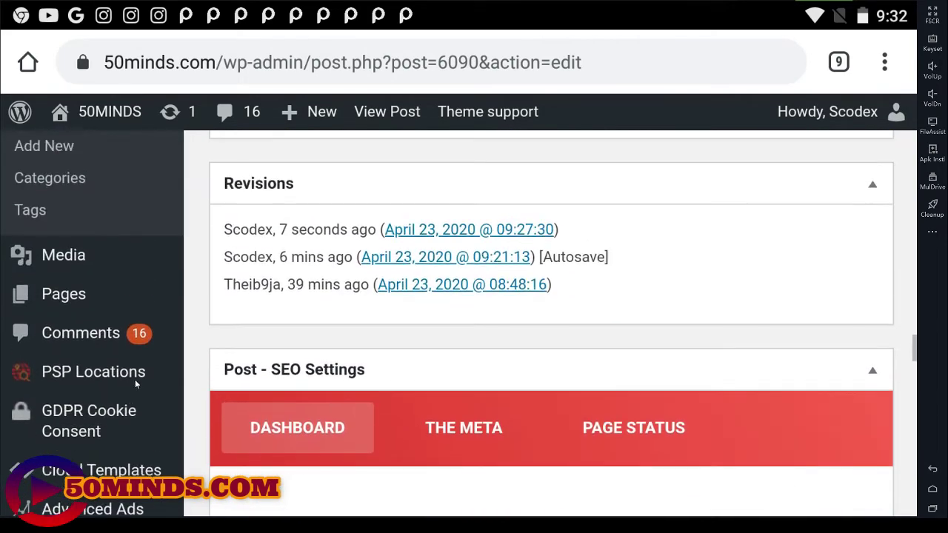
pyautogui.moveTo(124, 291); pyautogui.dragTo(108, 339)
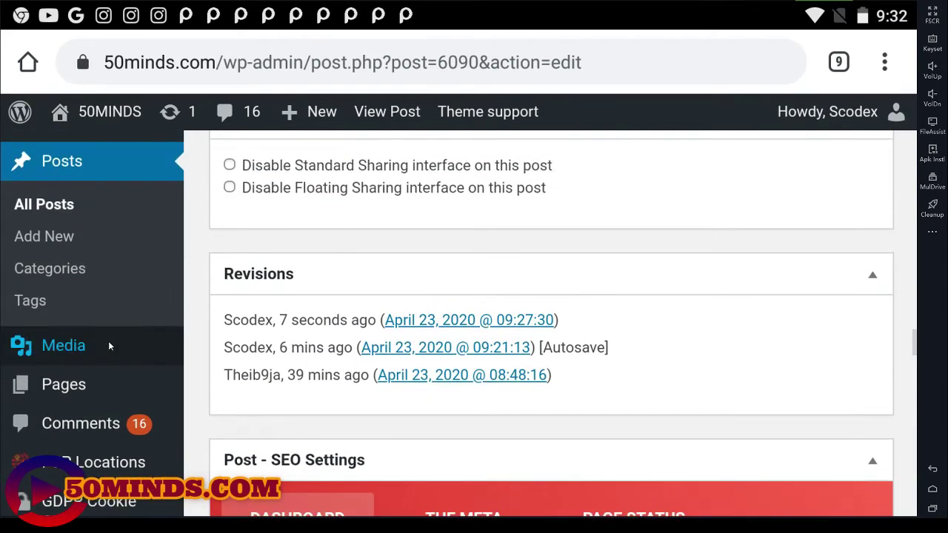
pyautogui.click(66, 210)
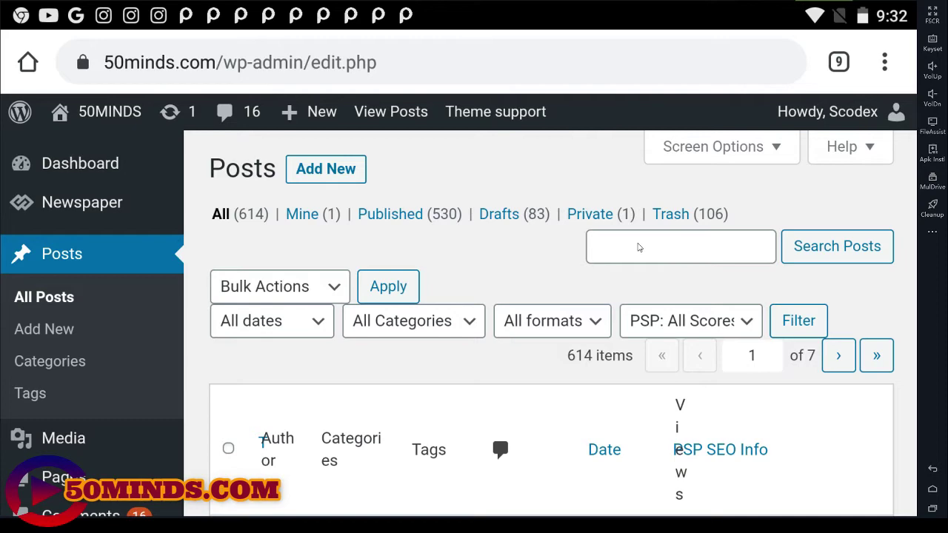
# - Choose "PSP: No Score" as the SEO score filter option for the posts list
pyautogui.click(745, 326)
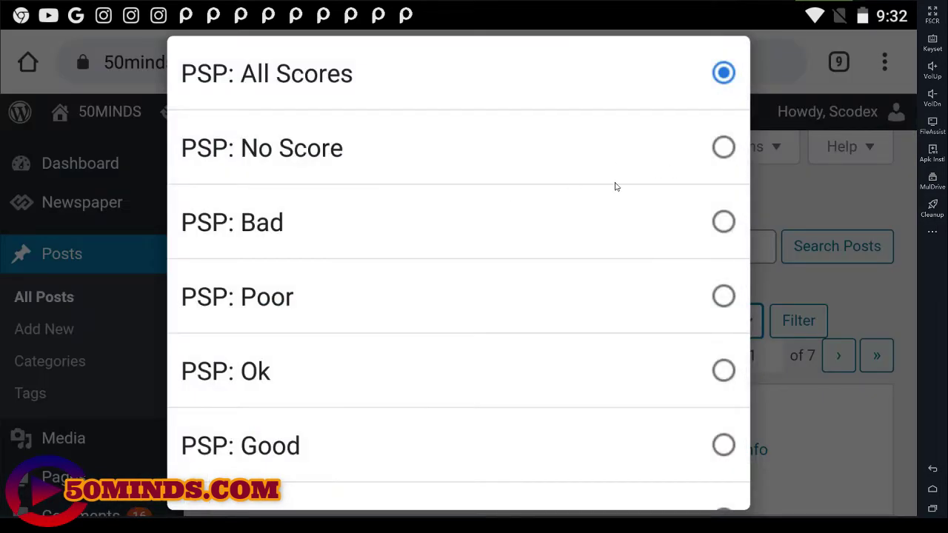
pyautogui.click(715, 151)
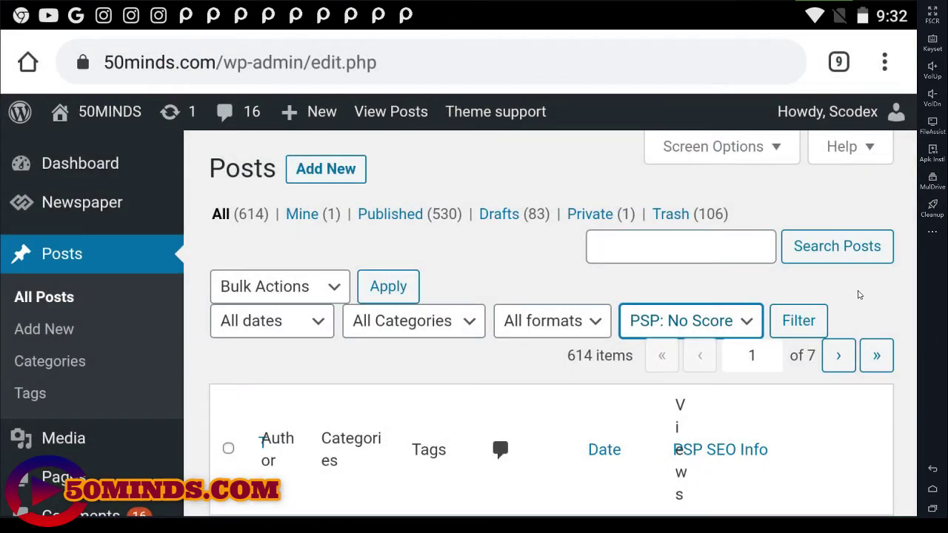
# - Examine the first post's entry in the list, including its categories, tags and PSP SEO info
pyautogui.moveTo(859, 295); pyautogui.dragTo(843, 191)
pyautogui.moveTo(917, 382); pyautogui.dragTo(898, 255)
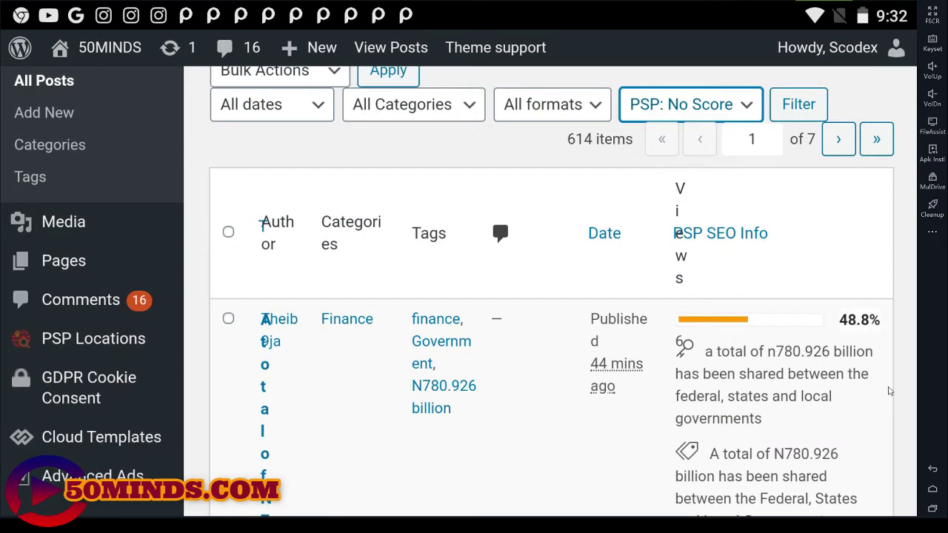
pyautogui.scroll(-3, 910, 398)
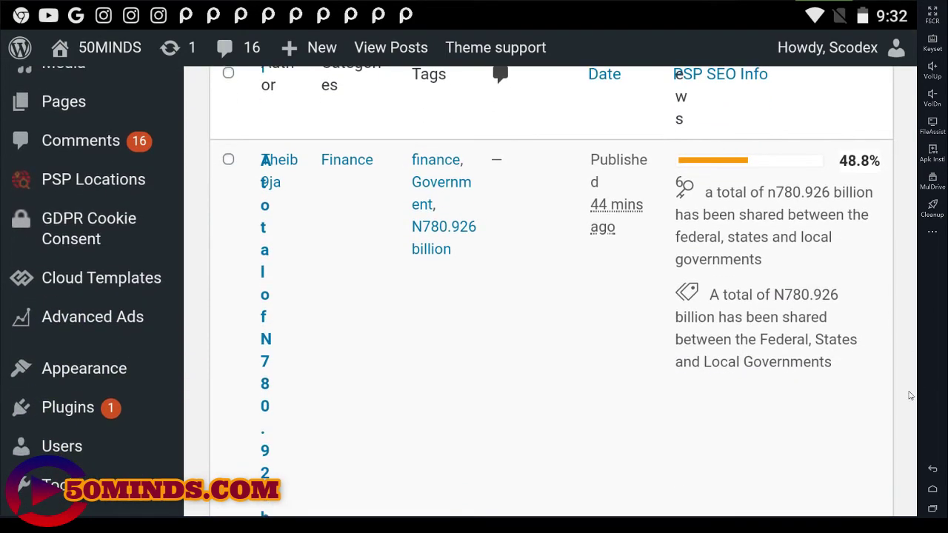
pyautogui.moveTo(910, 398); pyautogui.dragTo(910, 299)
pyautogui.moveTo(908, 360); pyautogui.dragTo(888, 188)
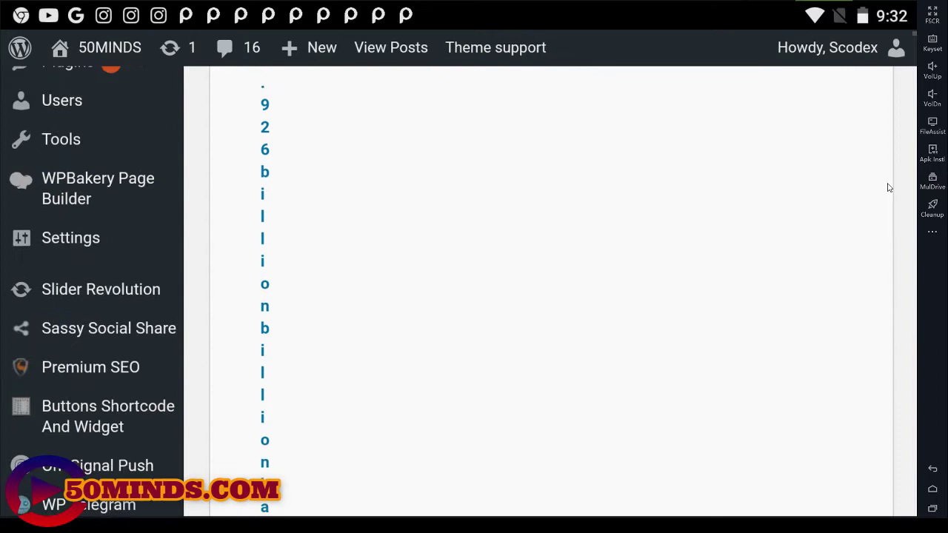
pyautogui.moveTo(899, 356); pyautogui.dragTo(889, 134)
pyautogui.moveTo(908, 332); pyautogui.dragTo(891, 163)
pyautogui.moveTo(908, 339); pyautogui.dragTo(902, 205)
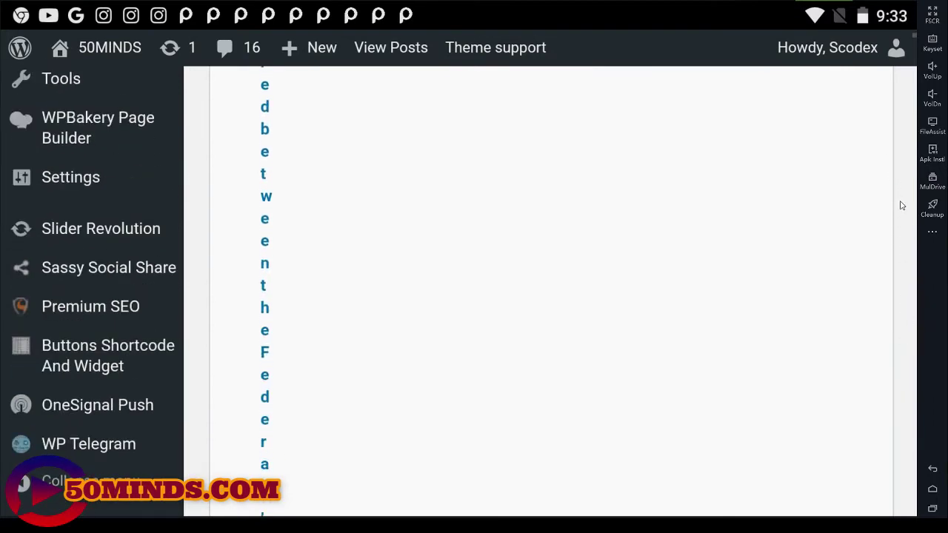
# - Examine the next posts in the list and their PSP SEO scores, down to the COVID-19 football post
pyautogui.moveTo(898, 366); pyautogui.dragTo(879, 187)
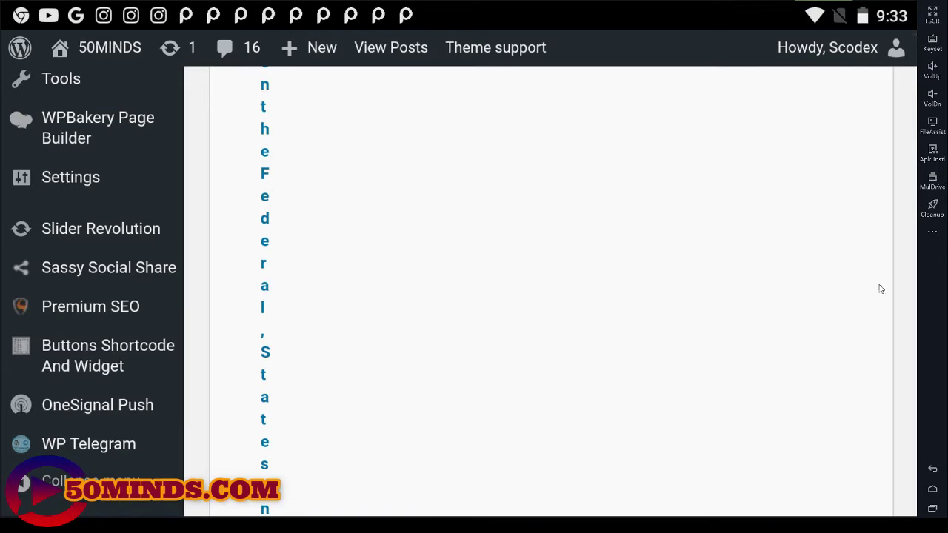
pyautogui.moveTo(896, 371); pyautogui.dragTo(891, 230)
pyautogui.moveTo(894, 334); pyautogui.dragTo(890, 135)
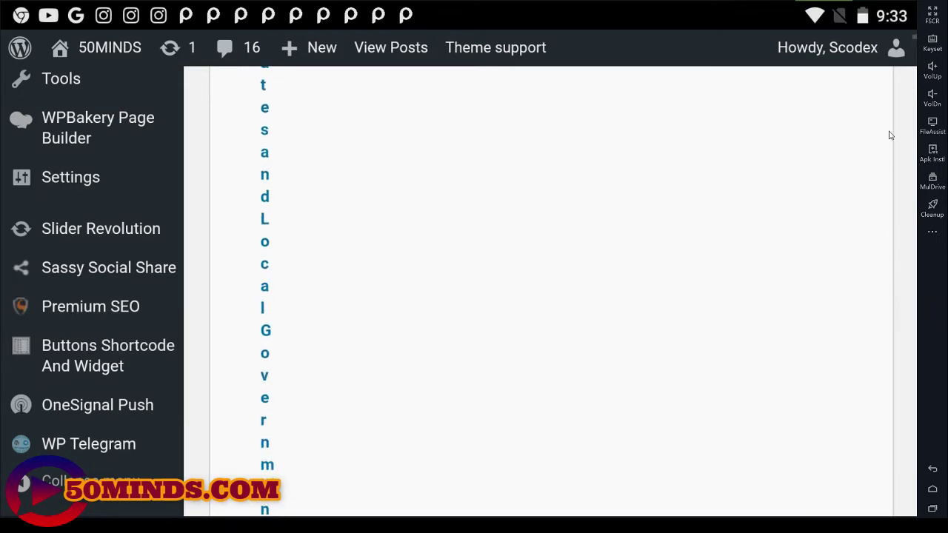
pyautogui.moveTo(496, 334); pyautogui.dragTo(466, 126)
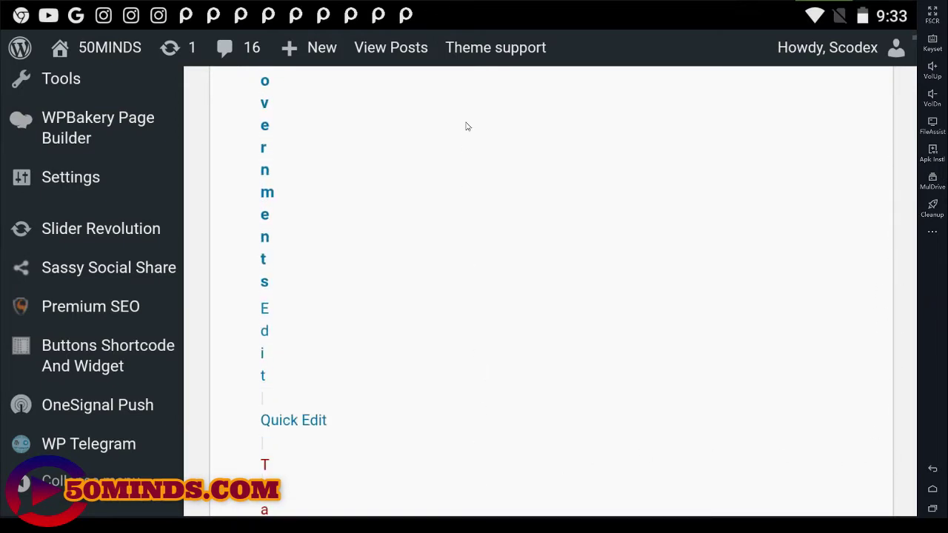
pyautogui.moveTo(447, 424); pyautogui.dragTo(463, 194)
pyautogui.moveTo(436, 338); pyautogui.dragTo(440, 229)
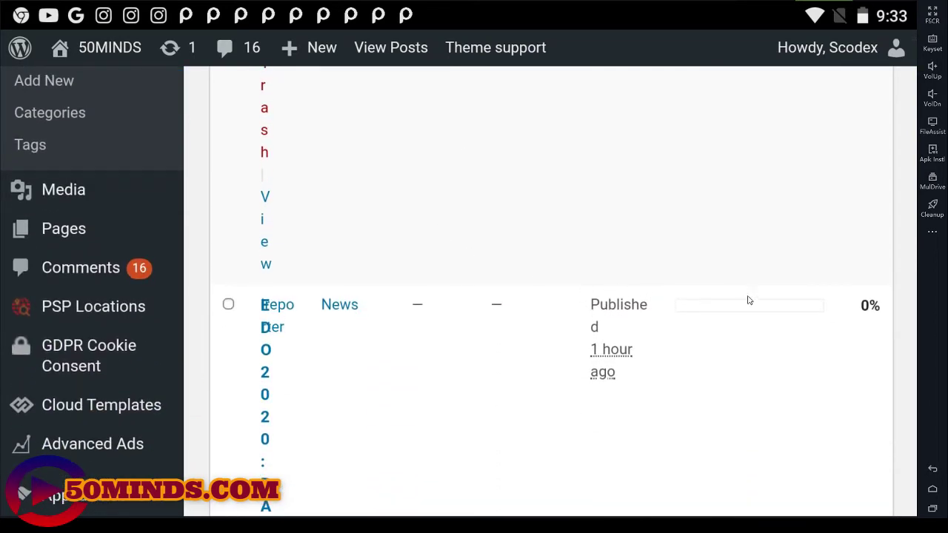
pyautogui.scroll(-10, 442, 429)
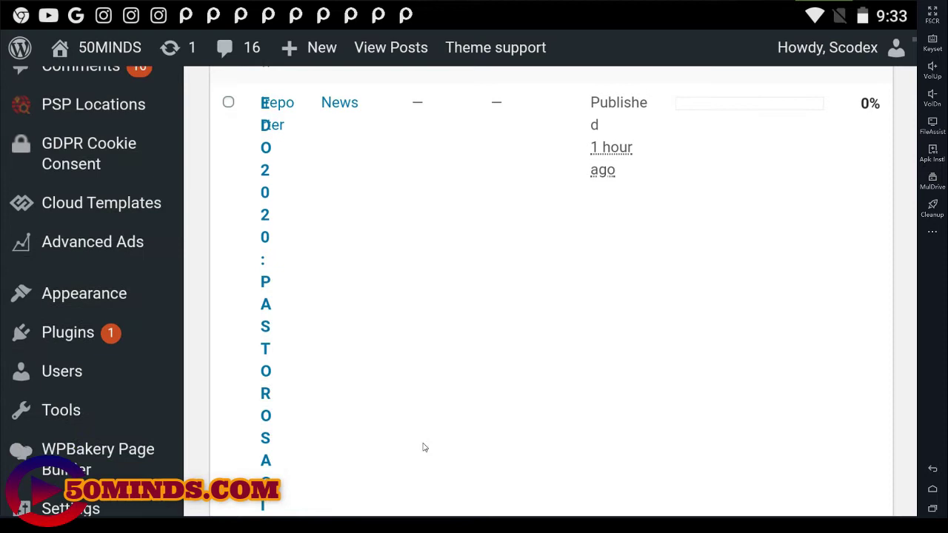
pyautogui.scroll(-15, 334, 219)
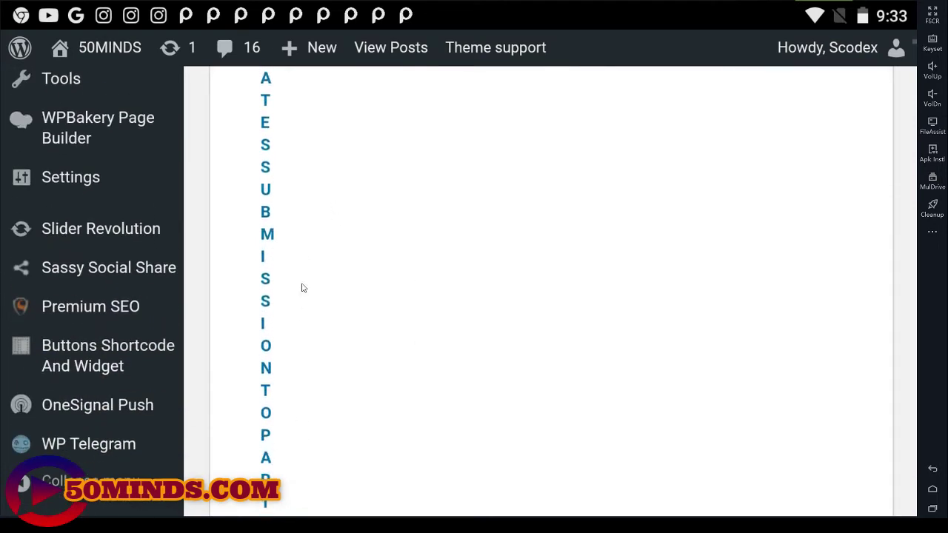
pyautogui.scroll(-5, 311, 395)
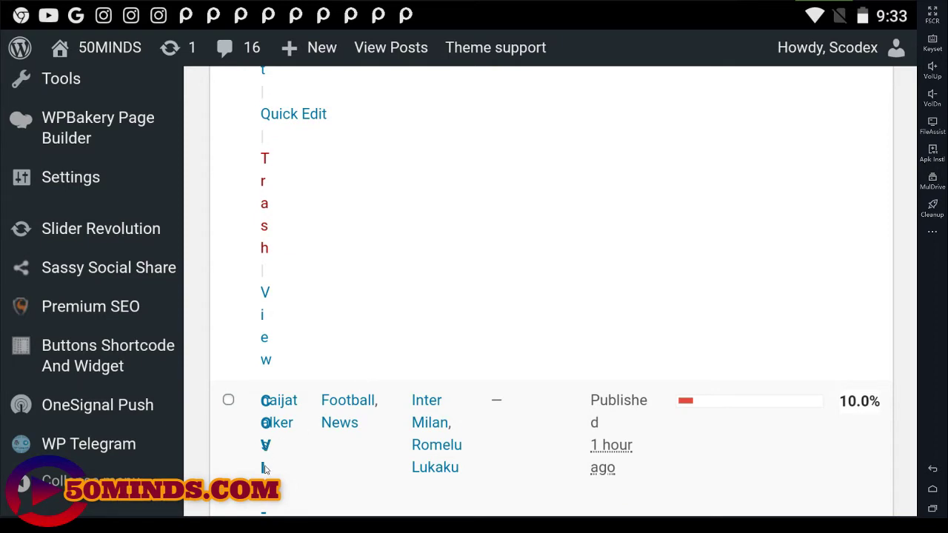
pyautogui.scroll(-2, 353, 338)
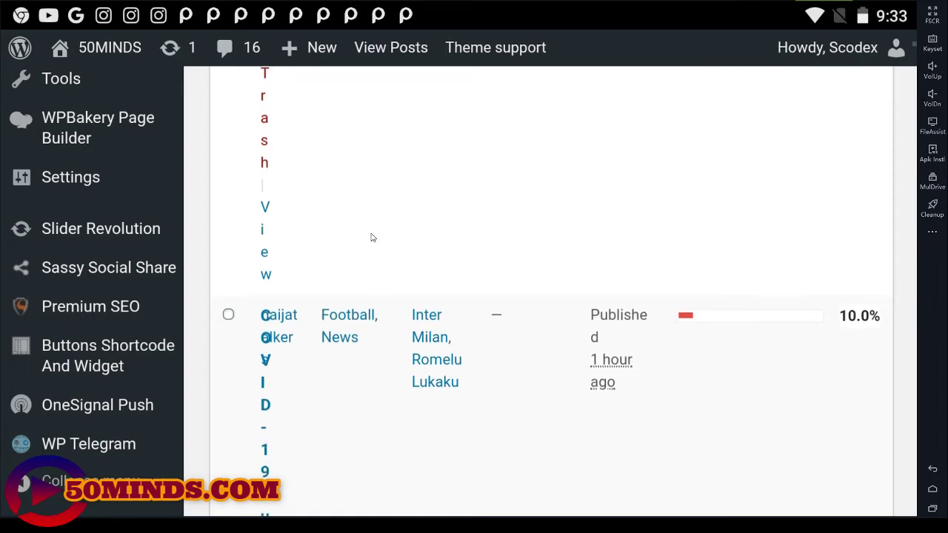
pyautogui.scroll(1, 384, 194)
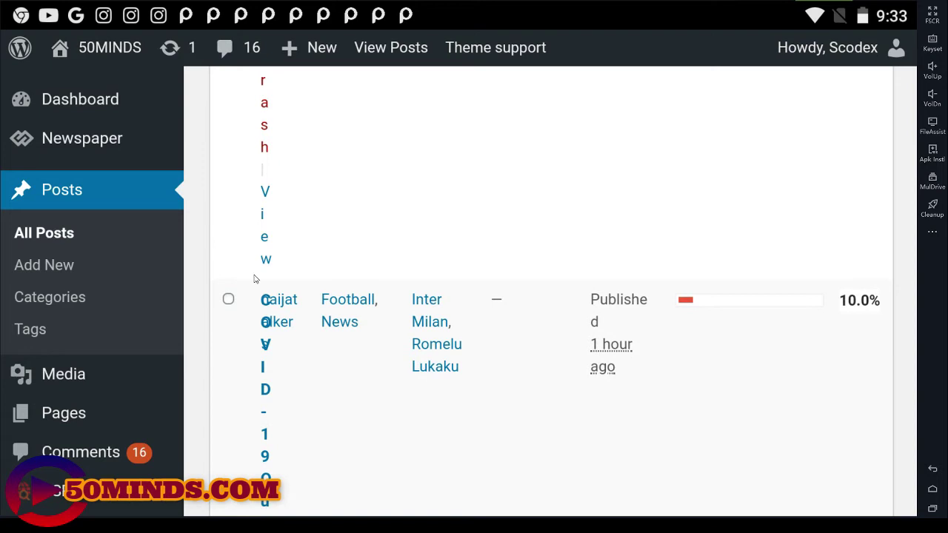
# - View the published post "EDO2020: PASTOR OSAGIE IZE-IYAMU REITERATES SUBMISSION TO PARTY SUPREMACY" and read its opening paragraphs
pyautogui.moveTo(441, 220); pyautogui.dragTo(444, 354)
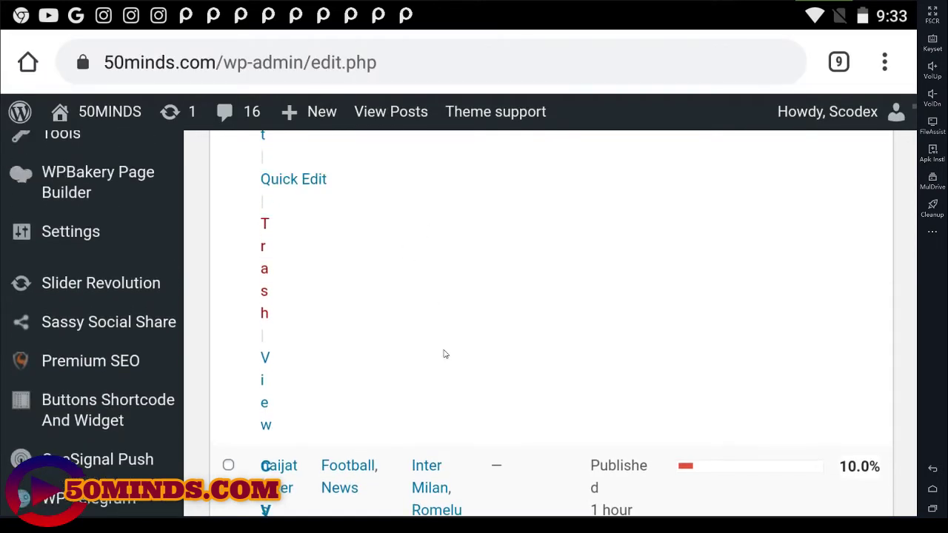
pyautogui.click(265, 393)
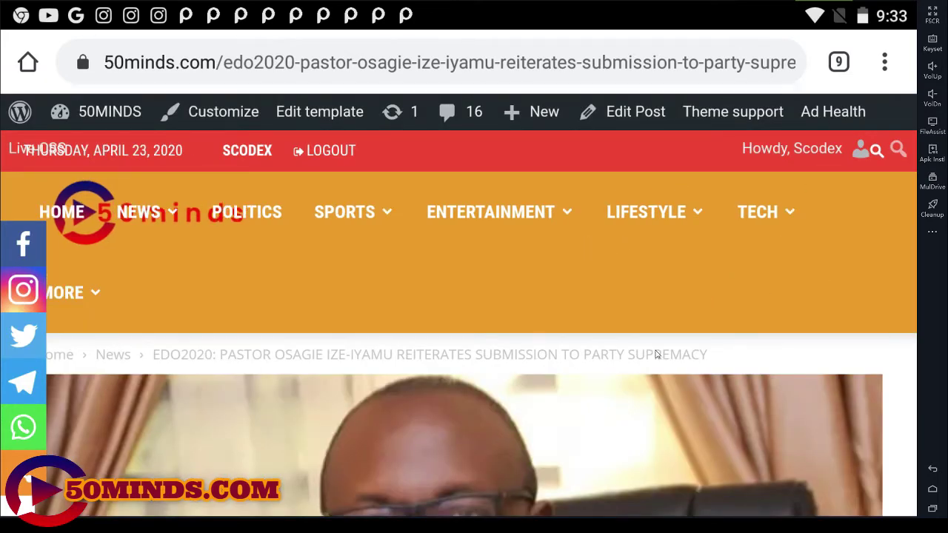
pyautogui.scroll(-5, 656, 355)
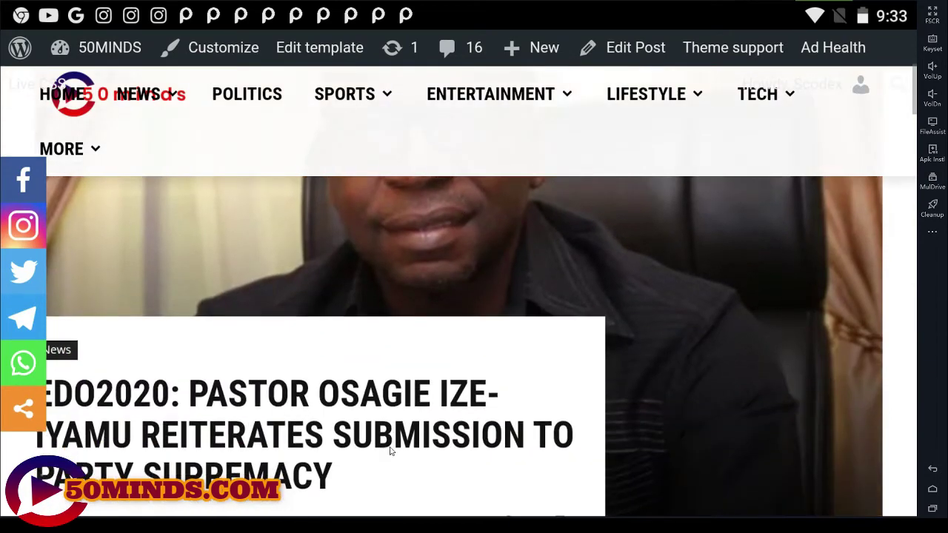
pyautogui.scroll(-3, 390, 451)
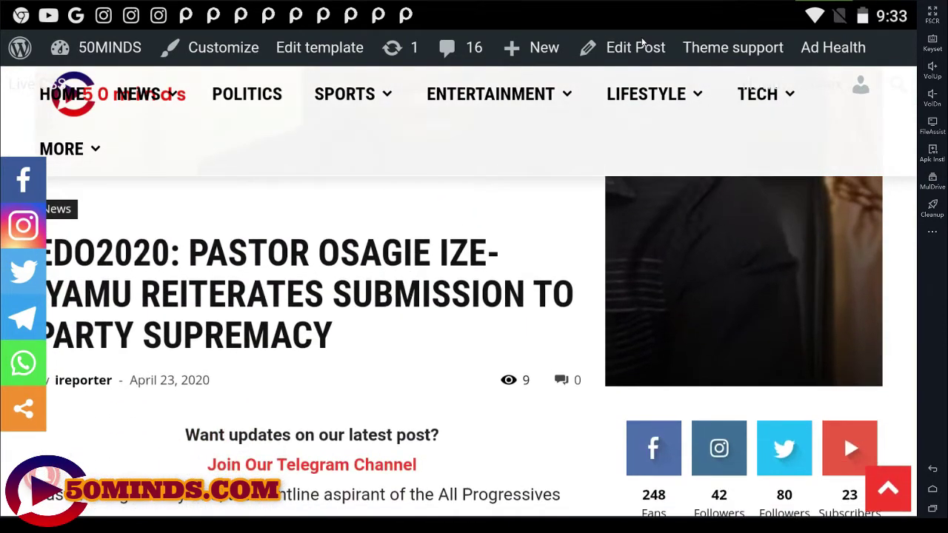
pyautogui.moveTo(416, 378); pyautogui.dragTo(419, 237)
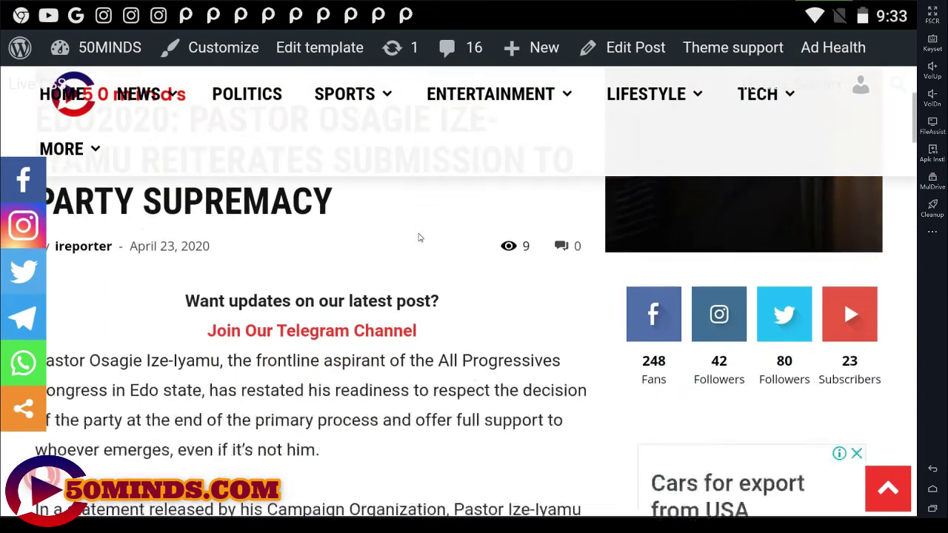
pyautogui.moveTo(437, 406); pyautogui.dragTo(465, 271)
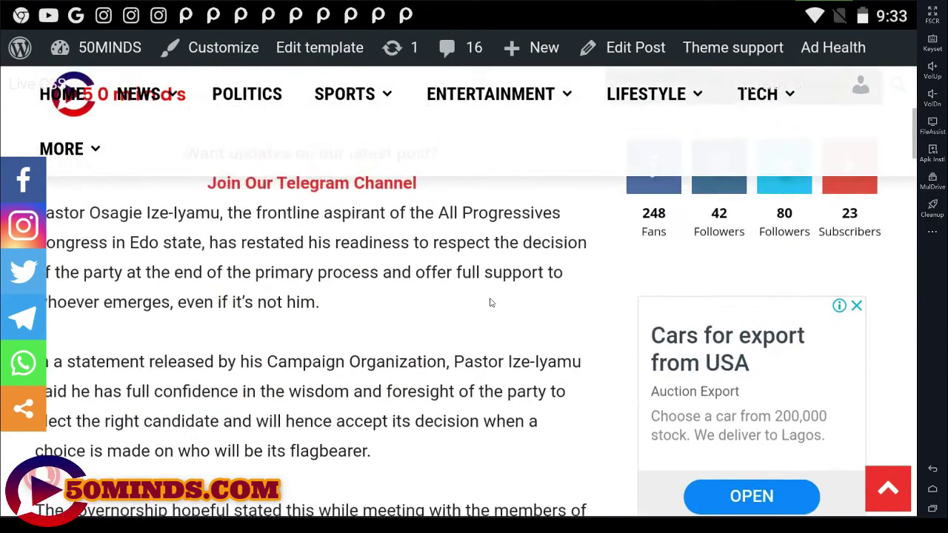
# - Open the EDO2020 post for editing
pyautogui.click(630, 50)
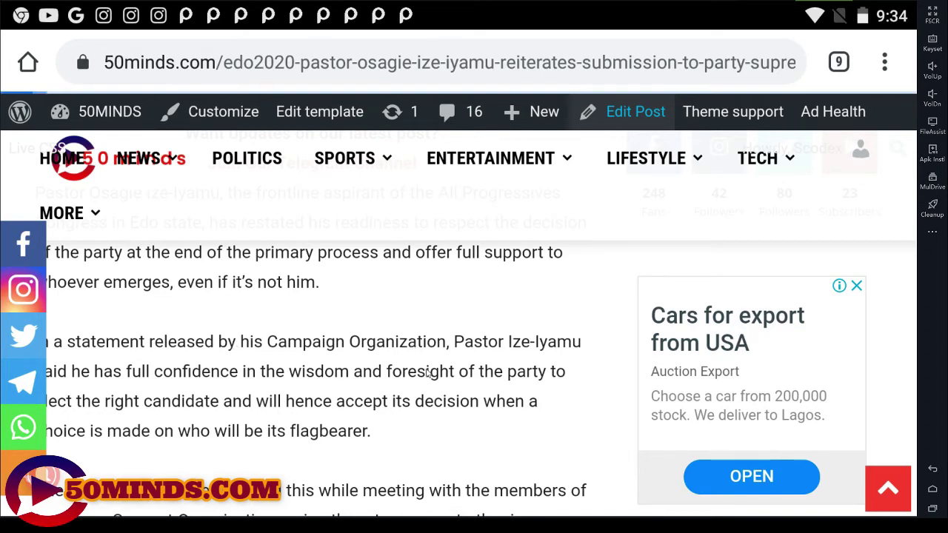
pyautogui.scroll(-4, 427, 373)
pyautogui.scroll(-1, 395, 310)
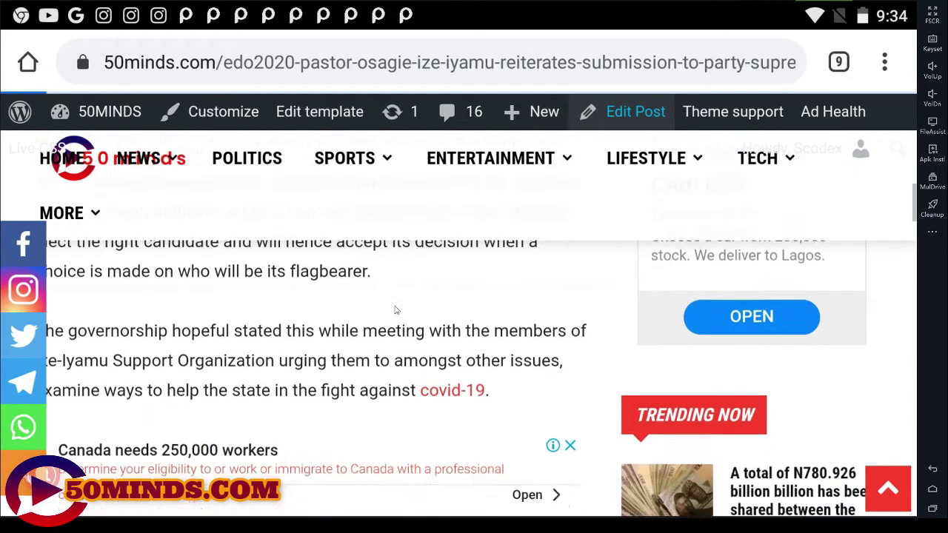
pyautogui.scroll(-1, 396, 310)
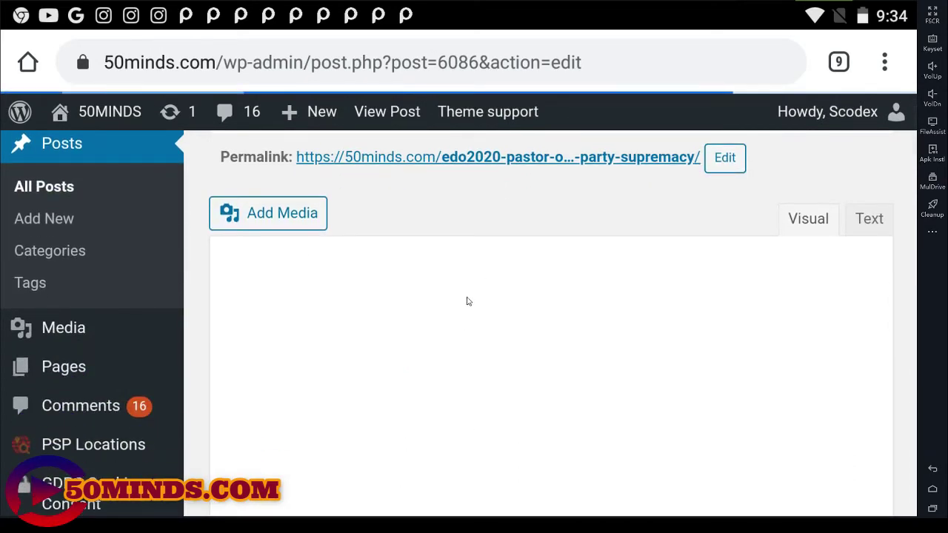
# - Toggle "Send notification on post update" under OneSignal Push Notifications and look over the post's remaining settings sections
pyautogui.scroll(-5, 478, 408)
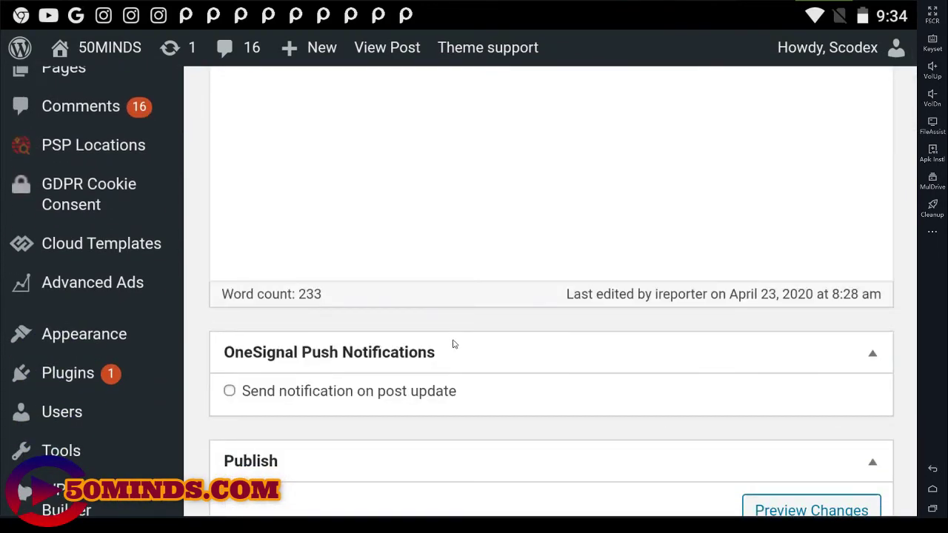
pyautogui.click(230, 393)
pyautogui.scroll(2, 725, 375)
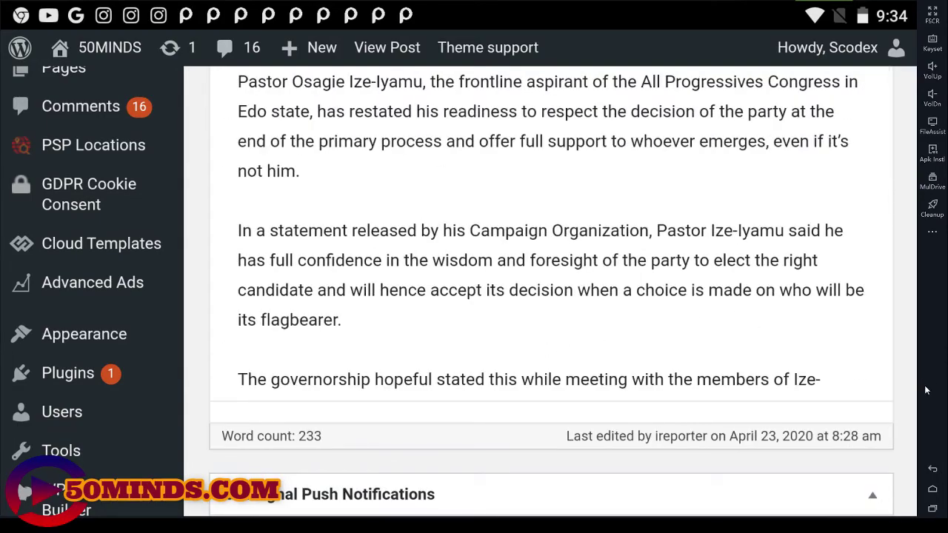
pyautogui.scroll(-15, 901, 499)
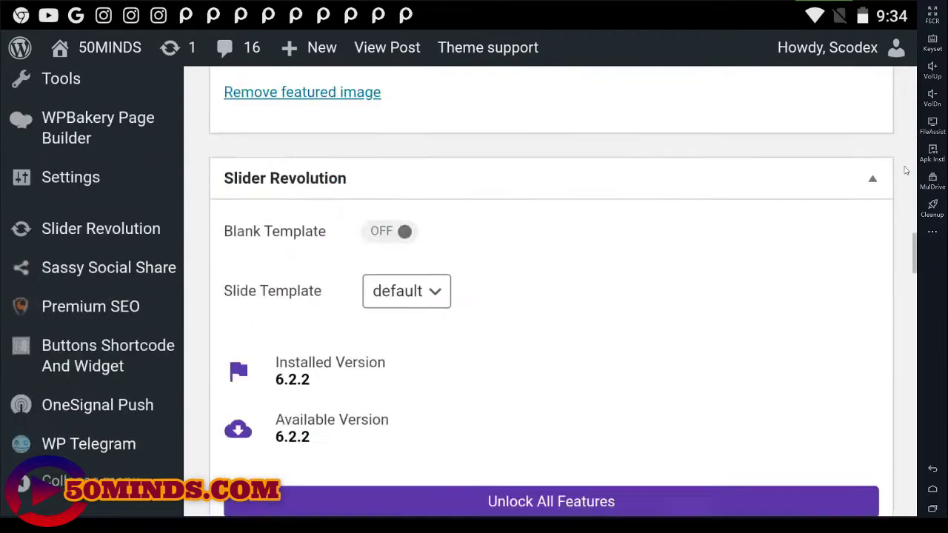
pyautogui.scroll(5, 907, 148)
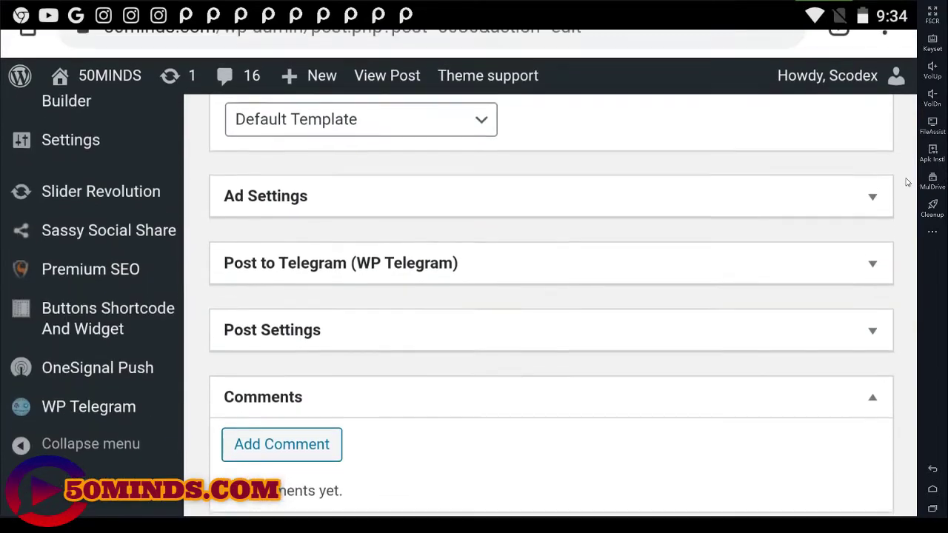
pyautogui.scroll(10, 269, 228)
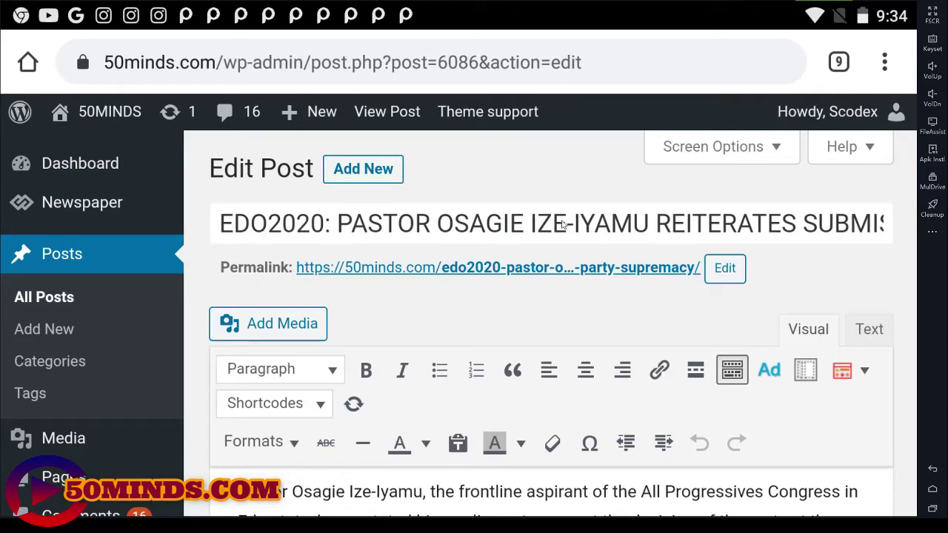
pyautogui.click(325, 225)
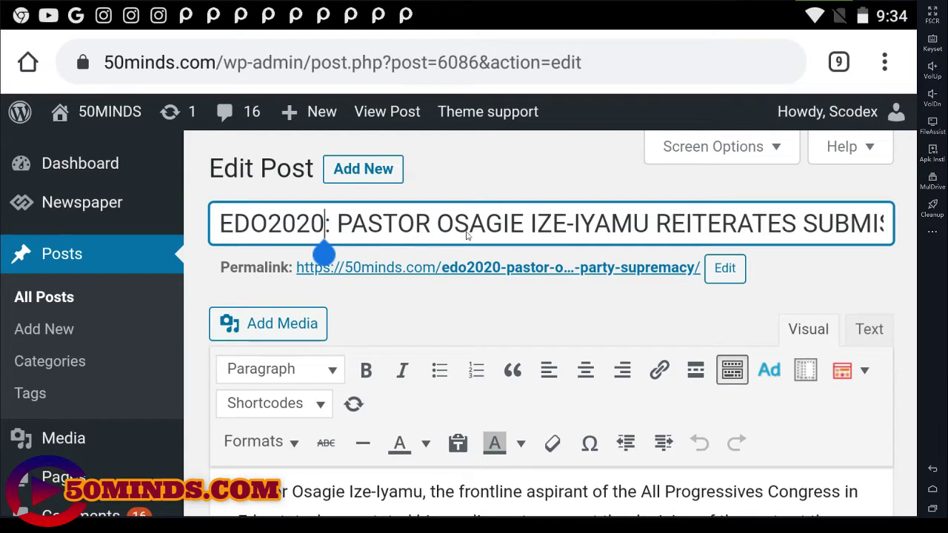
pyautogui.click(339, 229)
pyautogui.click(337, 252)
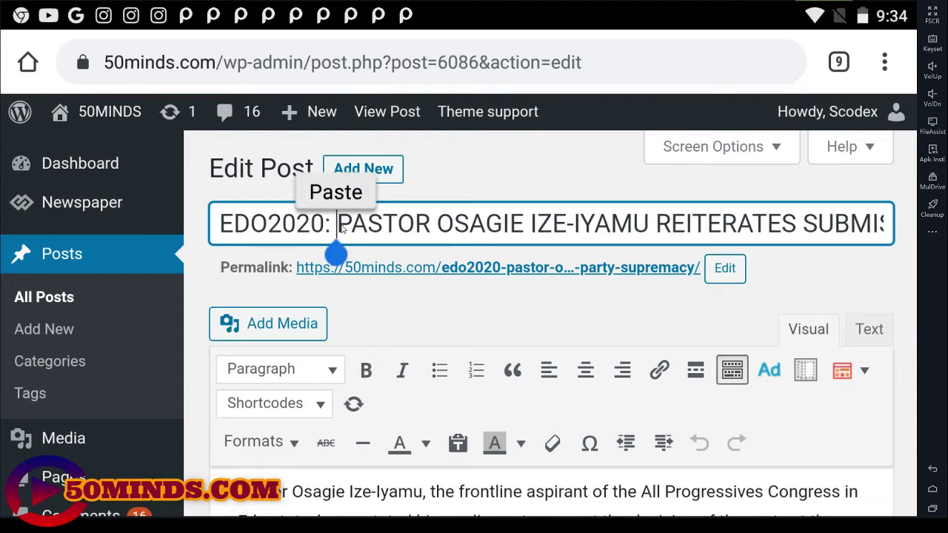
pyautogui.click(335, 192)
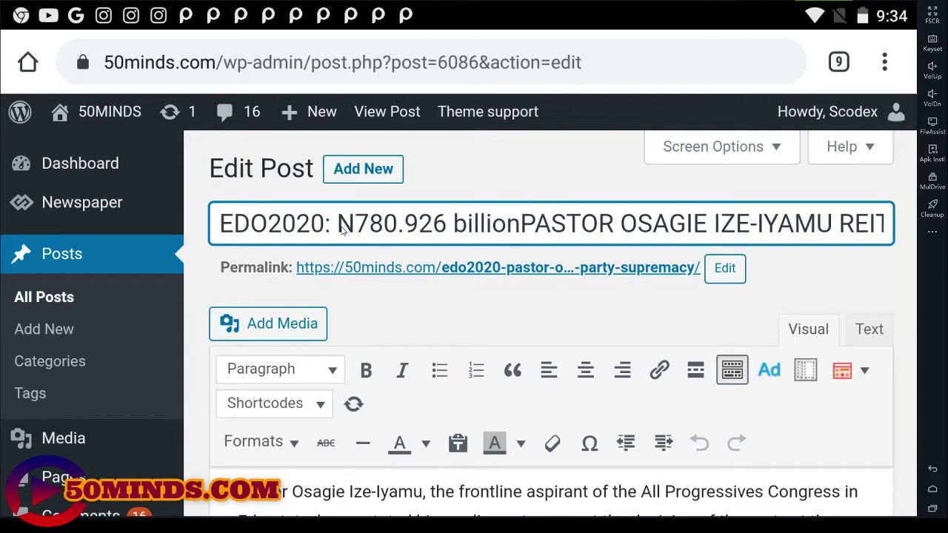
pyautogui.press('BackSpace')
pyautogui.press('BackSpace')
pyautogui.press('BackSpace')
pyautogui.press('BackSpace')
pyautogui.press('BackSpace')
pyautogui.press('BackSpace')
pyautogui.press('BackSpace')
pyautogui.press('BackSpace')
pyautogui.press('BackSpace')
pyautogui.press('BackSpace')
pyautogui.press('BackSpace')
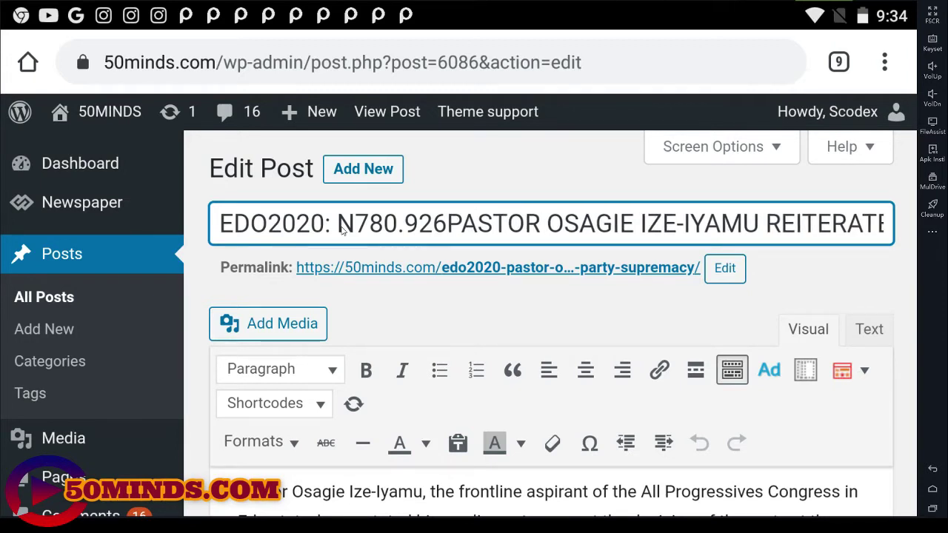
pyautogui.press('BackSpace')
pyautogui.press('BackSpace')
pyautogui.press('BackSpace')
pyautogui.press('BackSpace')
pyautogui.press('BackSpace')
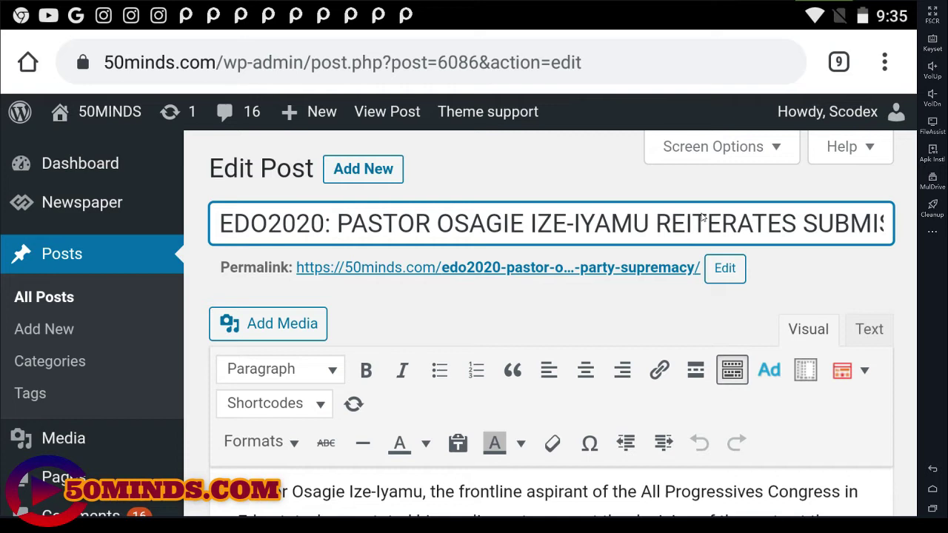
# - Read the full post title through to its end and return to its beginning
pyautogui.press('Right')
pyautogui.press('Right')
pyautogui.press('Right')
pyautogui.press('Right')
pyautogui.press('Right')
pyautogui.press('Right')
pyautogui.press('Right')
pyautogui.press('Right')
pyautogui.press('Right')
pyautogui.press('Right')
pyautogui.press('Right')
pyautogui.press('Right')
pyautogui.press('Right')
pyautogui.press('Right')
pyautogui.press('Right')
pyautogui.press('Right')
pyautogui.press('Right')
pyautogui.press('Right')
pyautogui.press('Right')
pyautogui.press('Right')
pyautogui.press('Right')
pyautogui.press('Right')
pyautogui.press('Right')
pyautogui.press('Right')
pyautogui.press('Right')
pyautogui.press('Right')
pyautogui.press('Right')
pyautogui.press('Right')
pyautogui.press('Right')
pyautogui.press('Right')
pyautogui.press('Right')
pyautogui.press('Right')
pyautogui.press('Right')
pyautogui.press('Right')
pyautogui.press('Right')
pyautogui.press('Right')
pyautogui.press('Right')
pyautogui.press('Right')
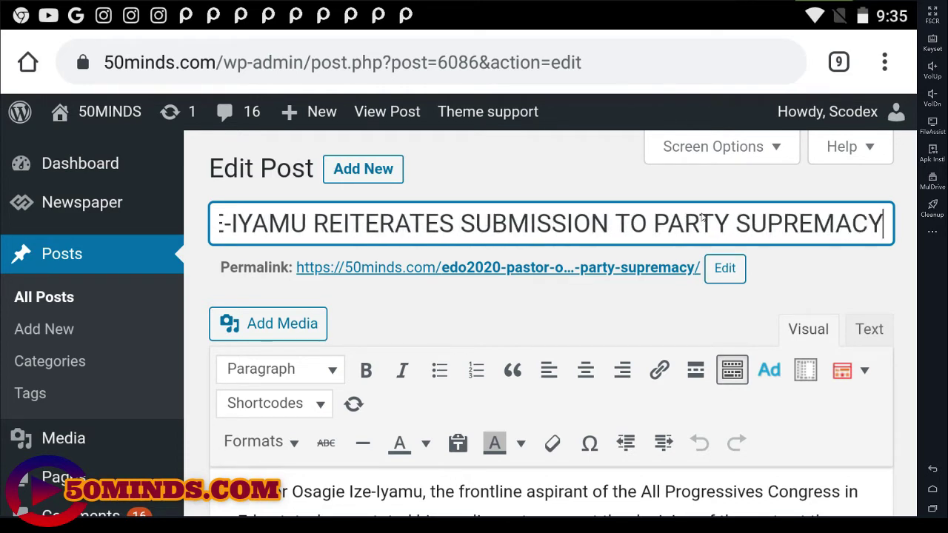
pyautogui.press('Left')
pyautogui.press('Left')
pyautogui.press('Left')
pyautogui.press('Left')
pyautogui.press('Left')
pyautogui.press('Left')
pyautogui.press('Left')
pyautogui.press('Left')
pyautogui.press('Left')
pyautogui.press('Left')
pyautogui.press('Left')
pyautogui.press('Left')
pyautogui.press('Left')
pyautogui.press('Left')
pyautogui.press('Left')
pyautogui.press('Left')
pyautogui.press('Left')
pyautogui.press('Left')
pyautogui.press('Left')
pyautogui.press('Left')
pyautogui.press('Left')
pyautogui.press('Left')
pyautogui.press('Left')
pyautogui.press('Left')
pyautogui.press('Left')
pyautogui.press('Left')
pyautogui.press('Left')
pyautogui.press('Left')
pyautogui.press('Left')
pyautogui.press('Left')
pyautogui.press('Left')
pyautogui.press('Left')
pyautogui.press('Left')
pyautogui.press('Left')
pyautogui.press('Left')
pyautogui.press('Left')
pyautogui.press('Left')
pyautogui.press('Left')
pyautogui.press('Left')
pyautogui.press('Left')
pyautogui.press('Left')
pyautogui.press('Left')
pyautogui.press('Left')
pyautogui.press('Left')
pyautogui.press('Left')
pyautogui.press('Left')
pyautogui.press('Left')
pyautogui.press('Left')
pyautogui.press('Left')
pyautogui.press('Left')
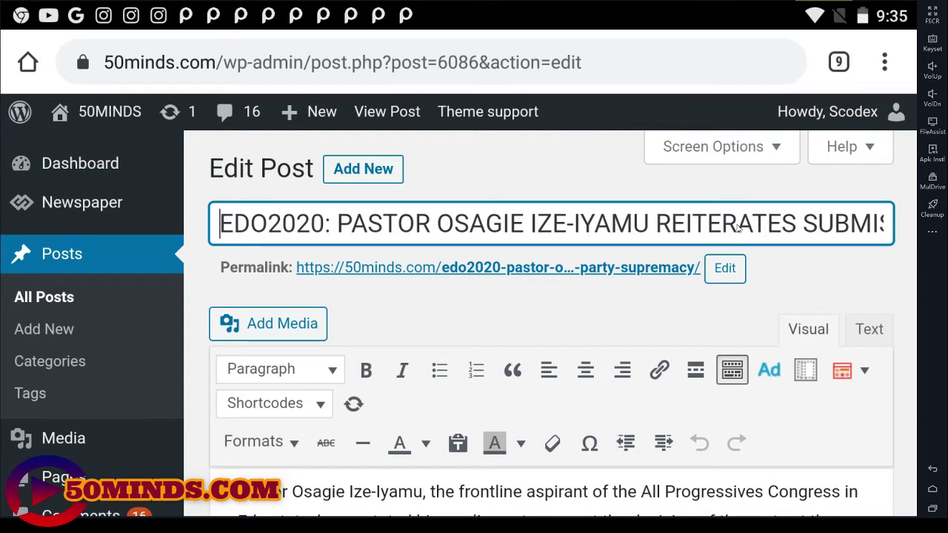
# - Copy the phrase "PASTOR OSAGIE IZE-IYAMU" from the post title
pyautogui.click(353, 234)
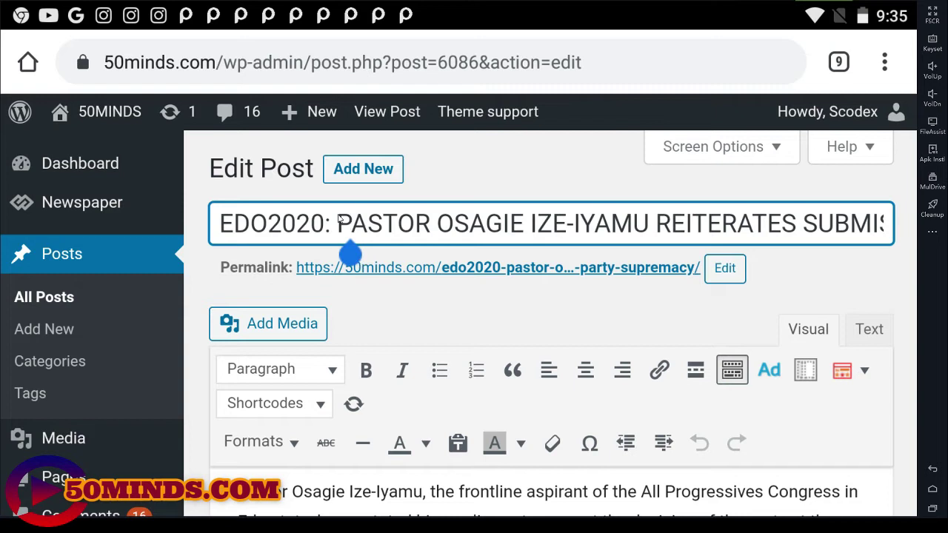
pyautogui.doubleClick(340, 220)
pyautogui.moveTo(461, 249); pyautogui.dragTo(659, 238)
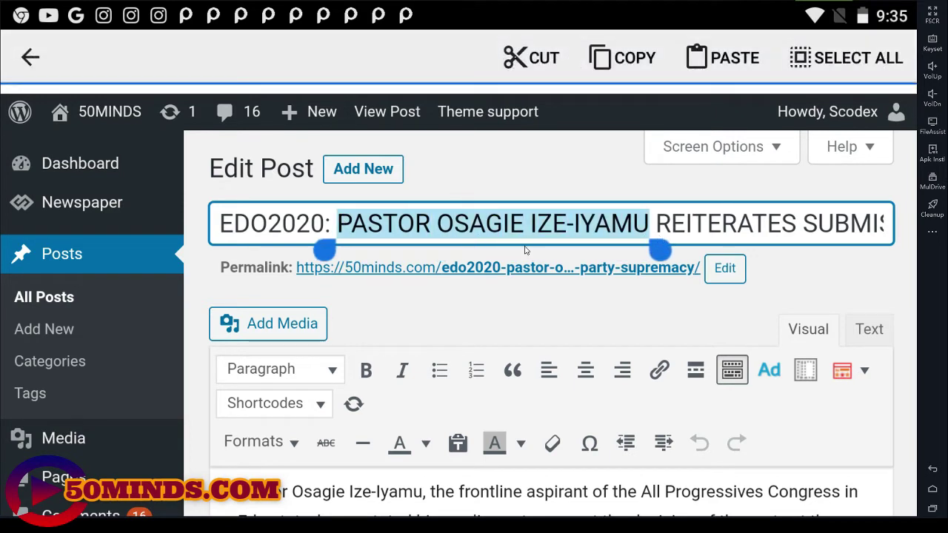
pyautogui.click(641, 58)
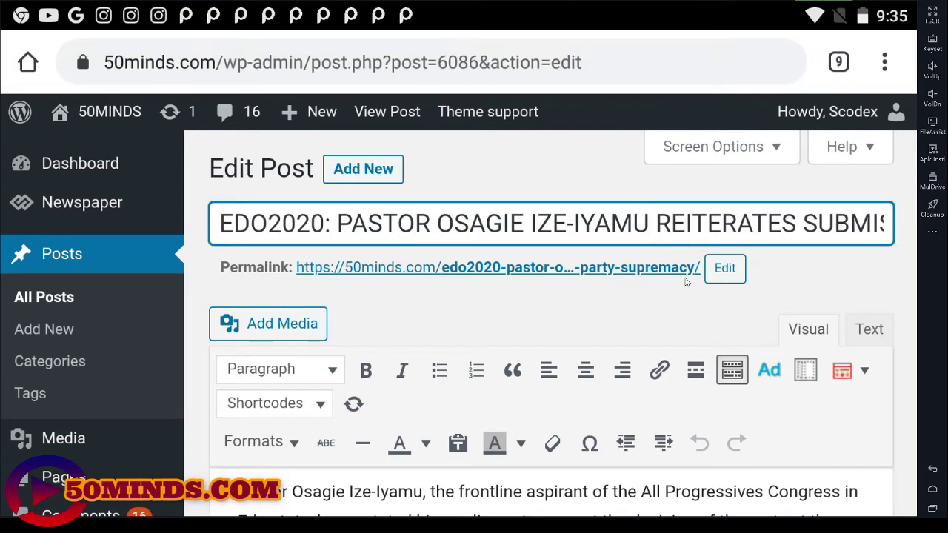
# - Center-align the opening paragraph of the post's body text
pyautogui.click(619, 357)
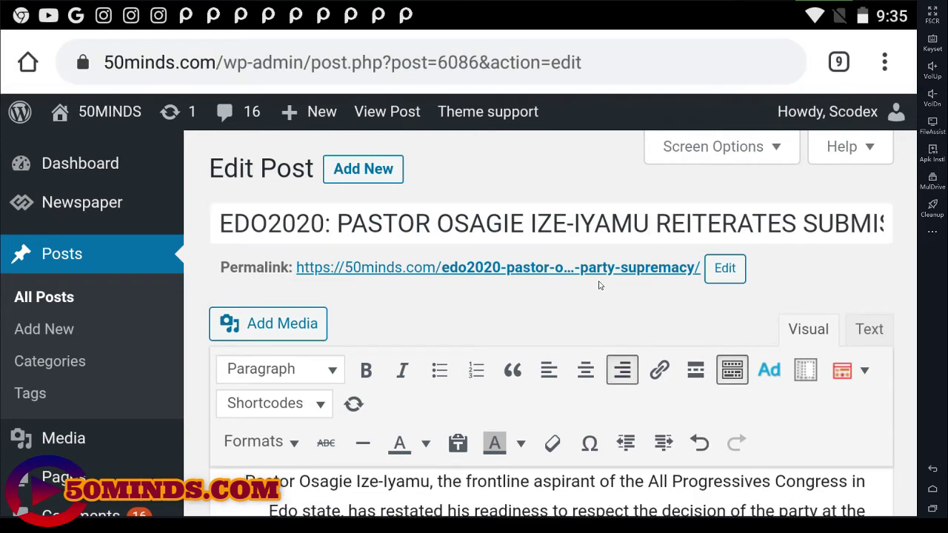
pyautogui.click(582, 375)
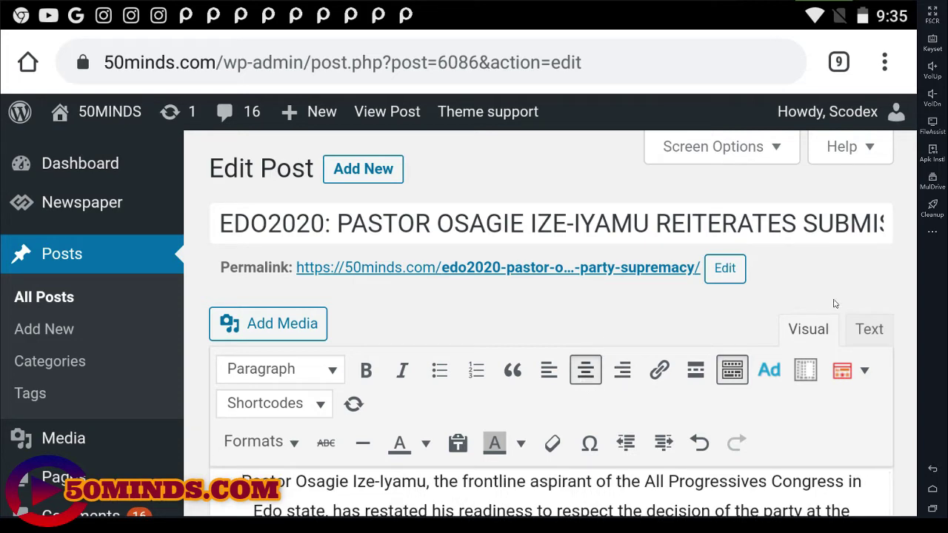
# - Look through the post's body text and settings sections down to the Post - SEO Settings dashboard
pyautogui.scroll(-5, 909, 385)
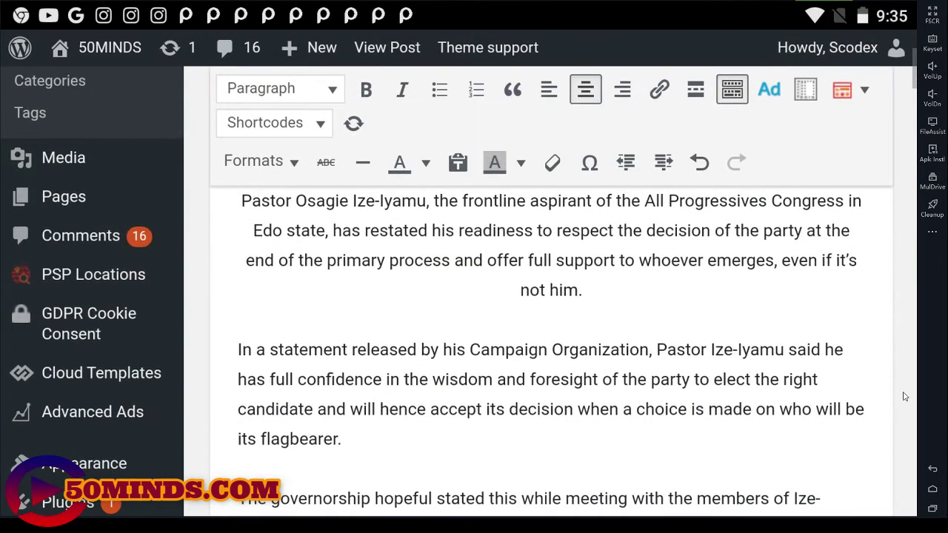
pyautogui.scroll(-4, 905, 397)
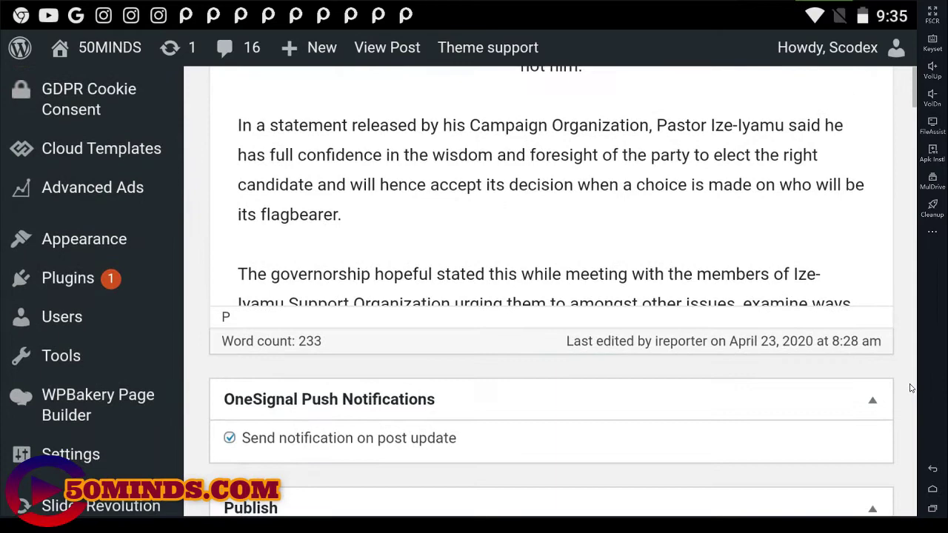
pyautogui.scroll(-15, 911, 389)
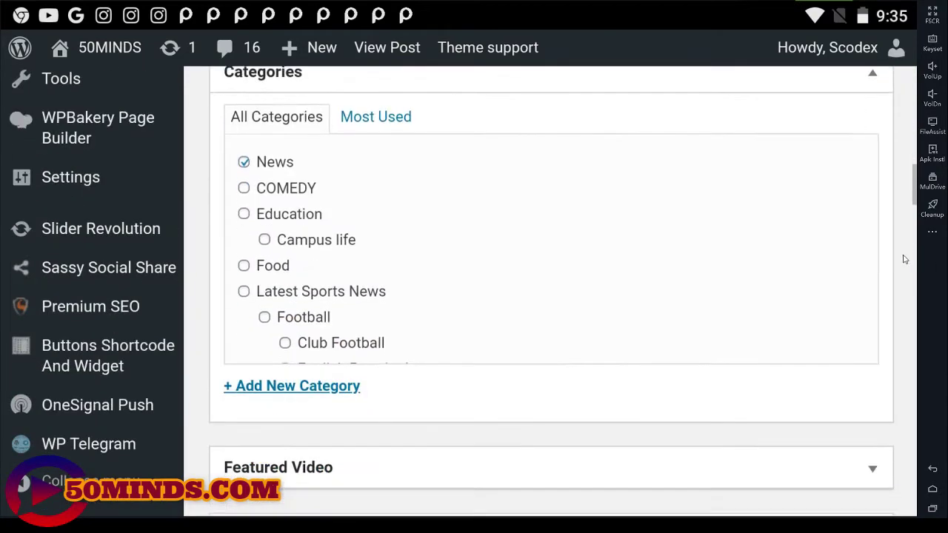
pyautogui.scroll(-10, 903, 258)
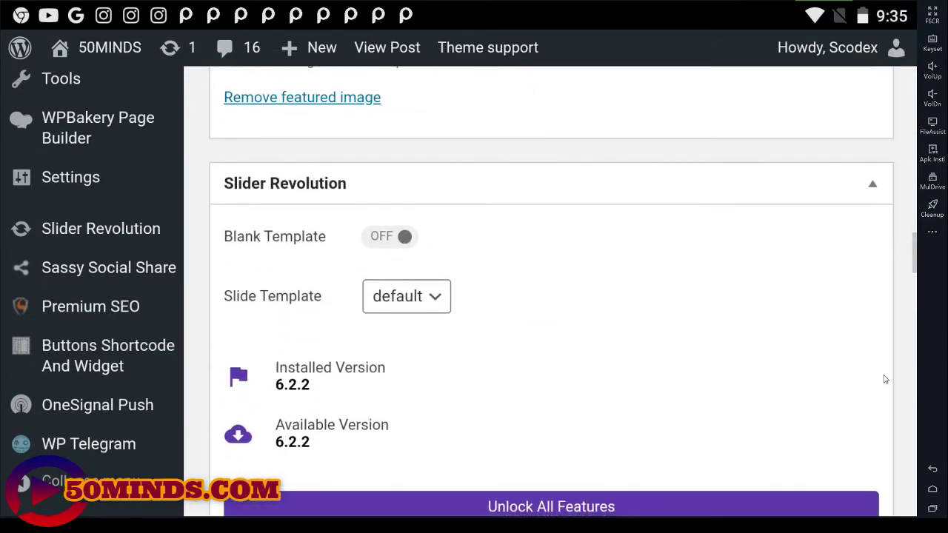
pyautogui.scroll(-2, 902, 393)
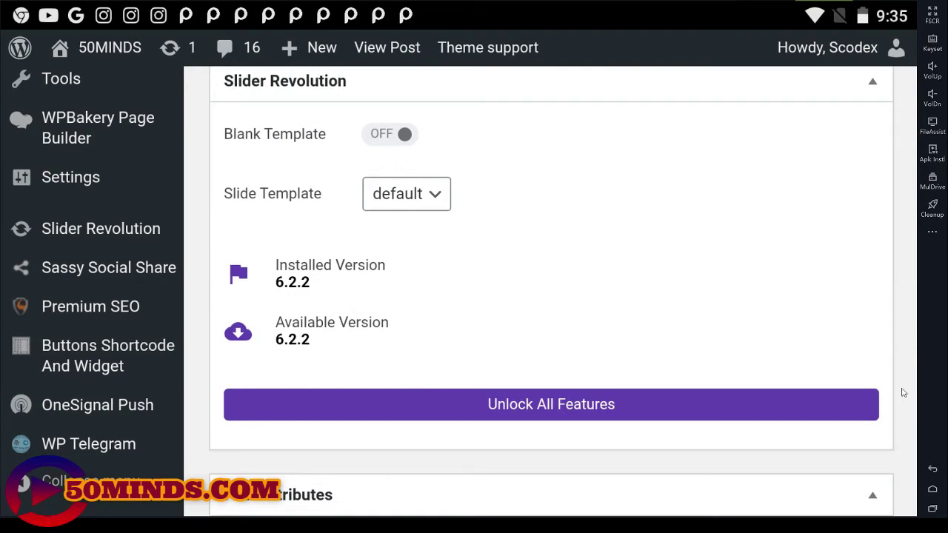
pyautogui.scroll(-2, 903, 393)
pyautogui.scroll(-5, 902, 245)
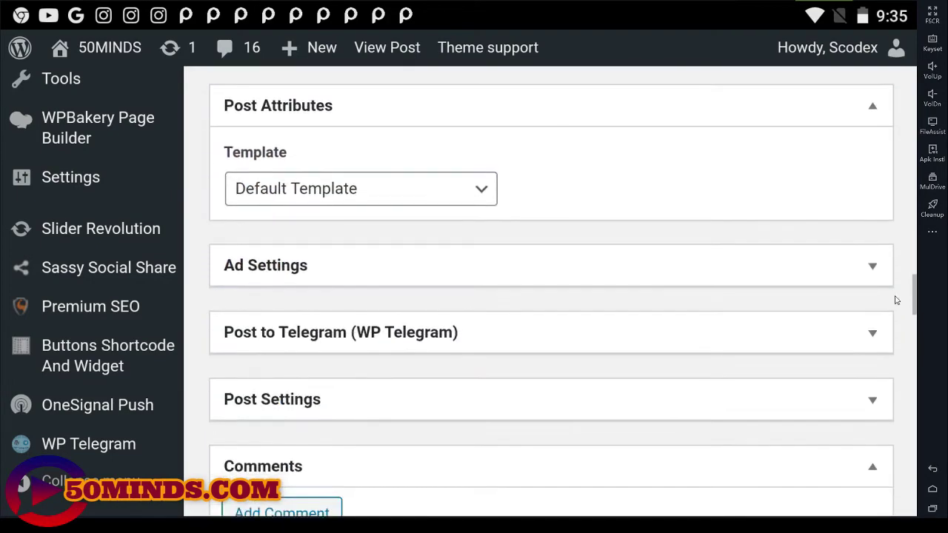
pyautogui.scroll(-3, 902, 337)
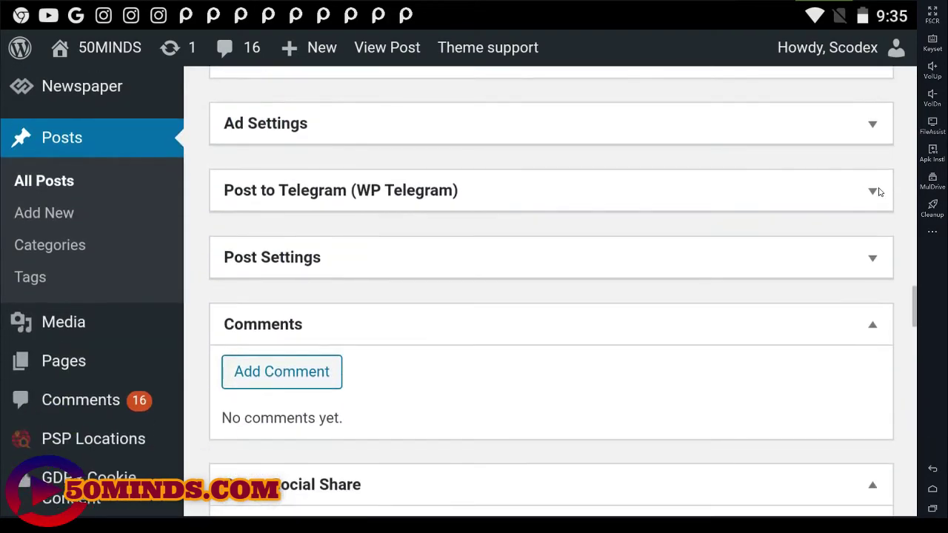
pyautogui.scroll(-1, 880, 192)
pyautogui.scroll(-7, 897, 400)
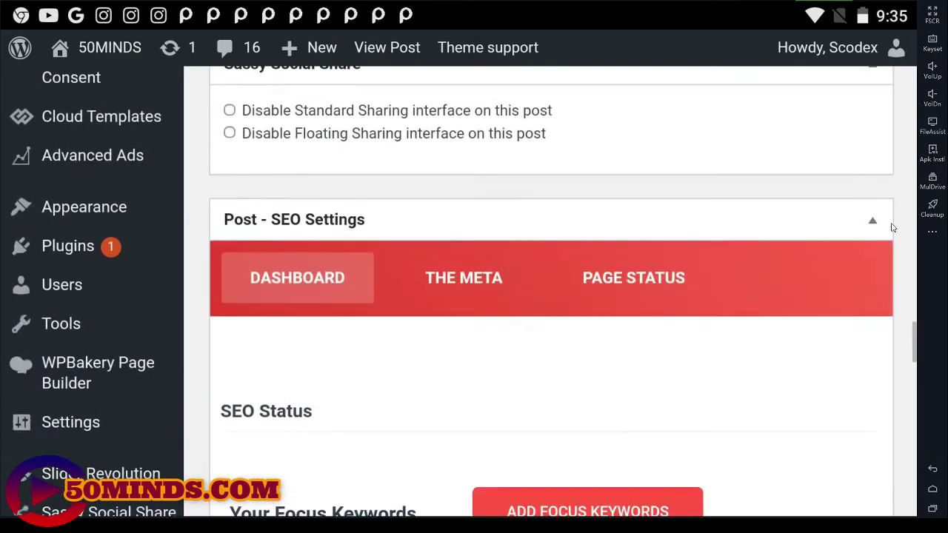
# - Collapse the Featured image and Slider Revolution sections of the post settings
pyautogui.scroll(10, 902, 169)
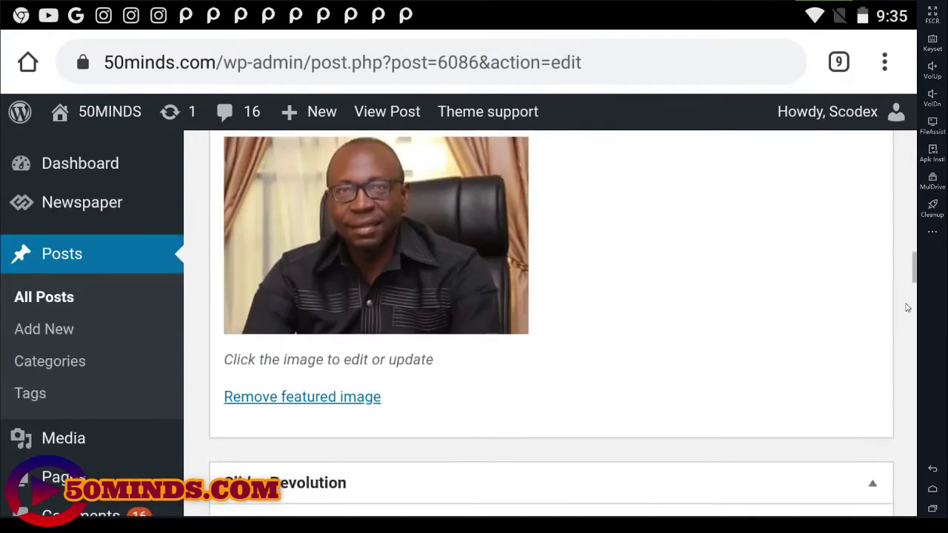
pyautogui.scroll(2, 907, 307)
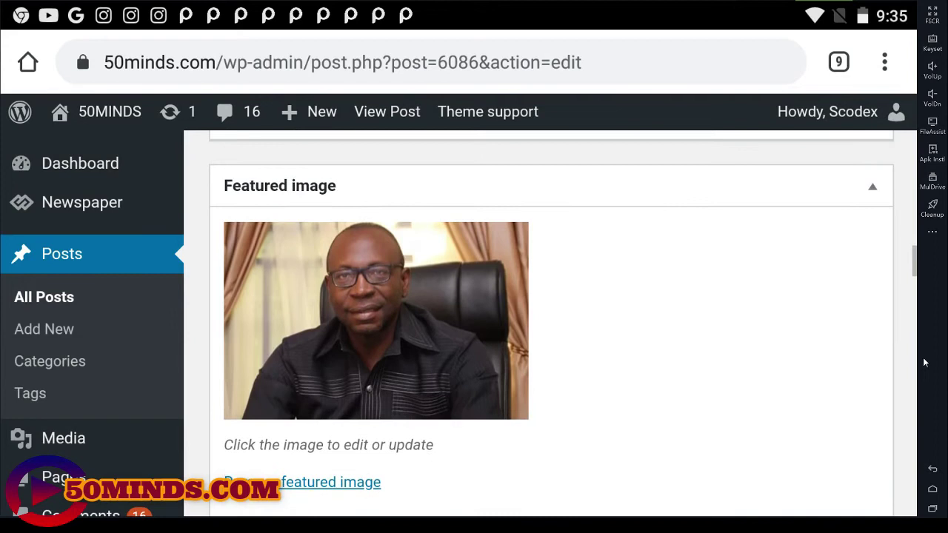
pyautogui.scroll(1, 900, 155)
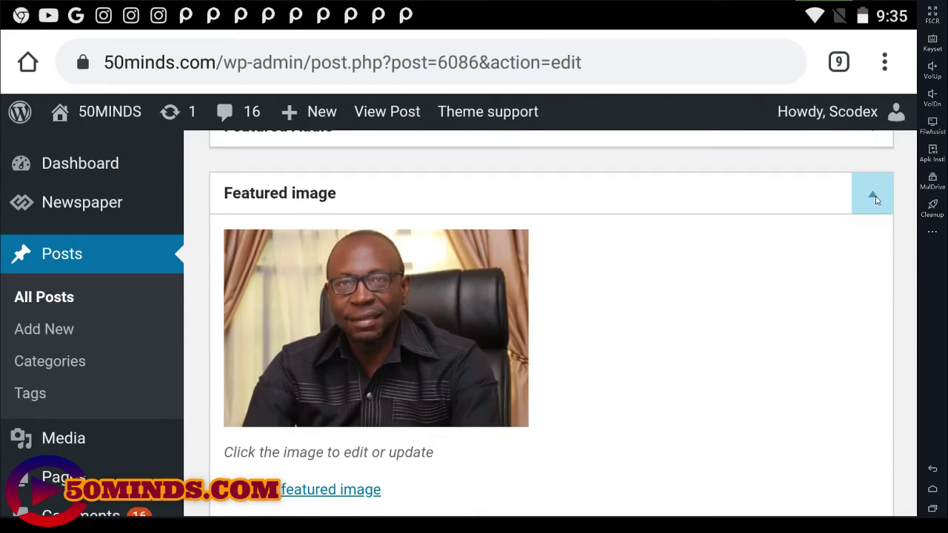
pyautogui.click(873, 195)
pyautogui.click(872, 263)
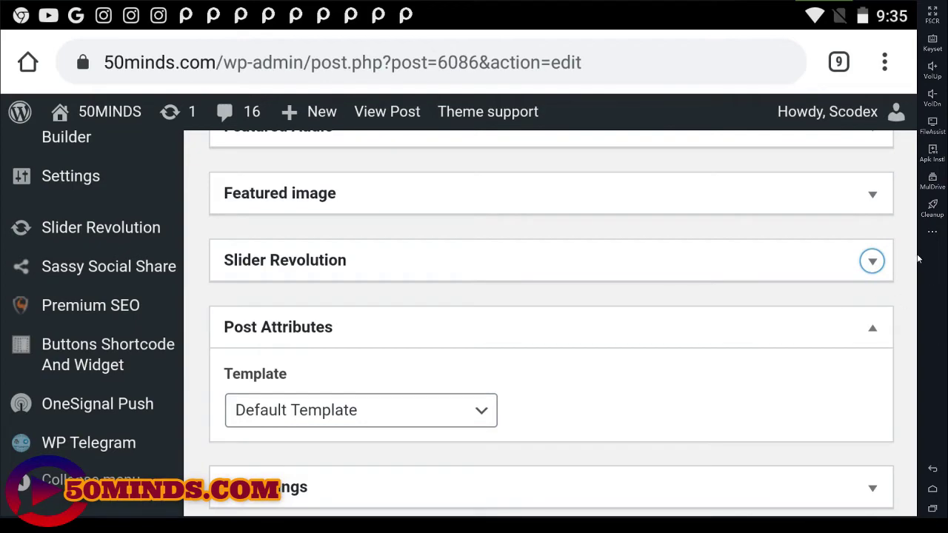
# - Add the Politics category to the post from the full category list and collapse the Categories section
pyautogui.scroll(4, 901, 224)
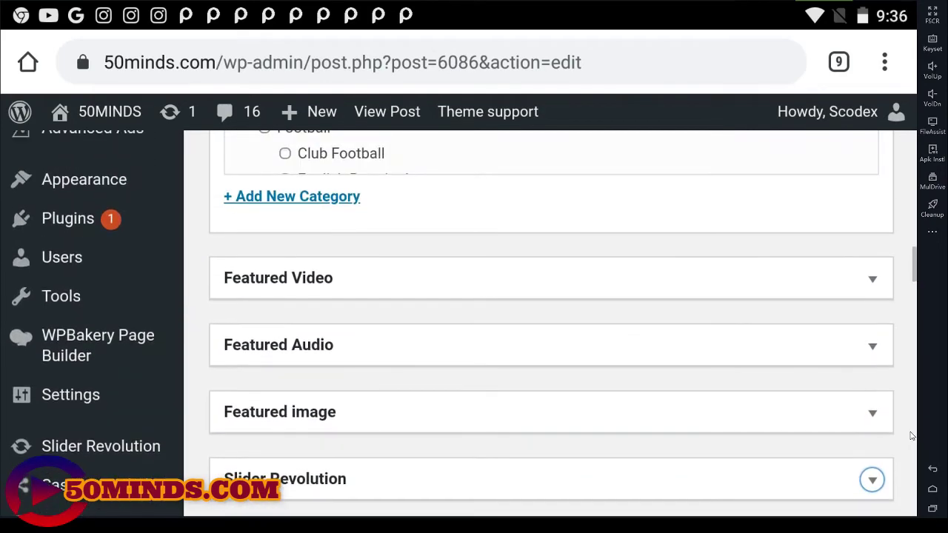
pyautogui.scroll(5, 902, 266)
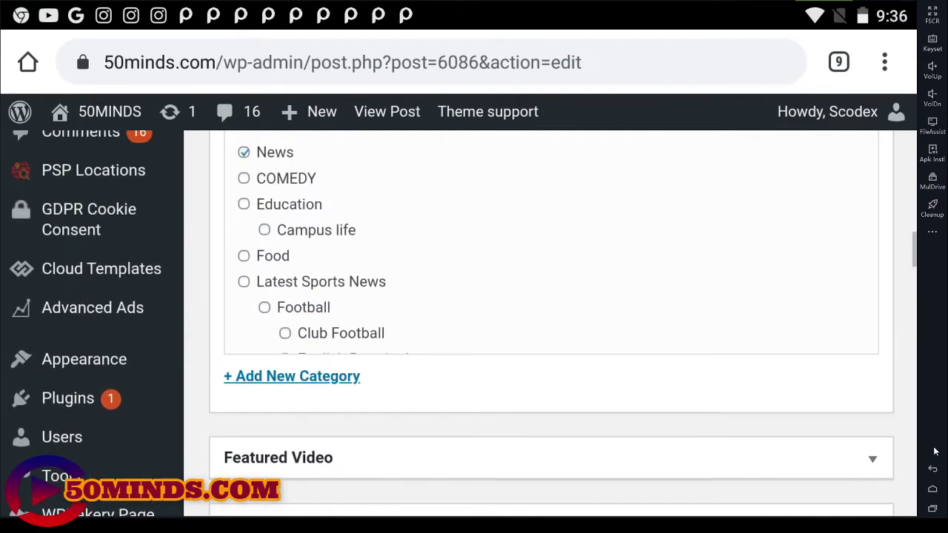
pyautogui.scroll(1, 903, 316)
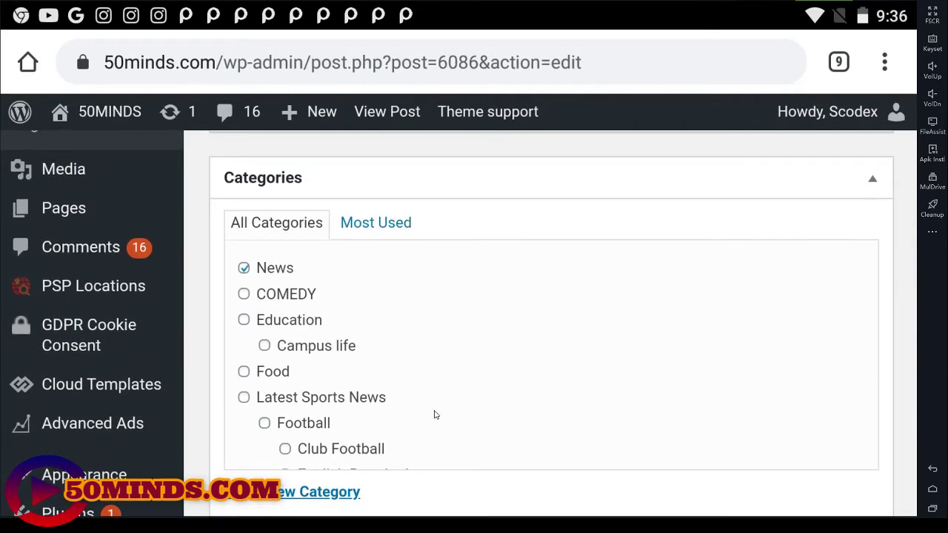
pyautogui.scroll(-2, 432, 378)
pyautogui.scroll(2, 437, 392)
pyautogui.scroll(-3, 446, 452)
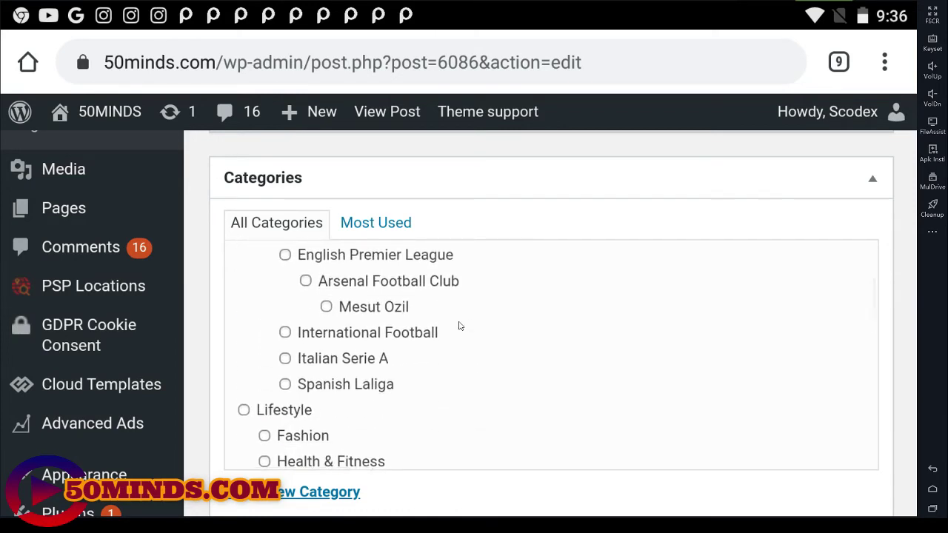
pyautogui.scroll(-5, 459, 326)
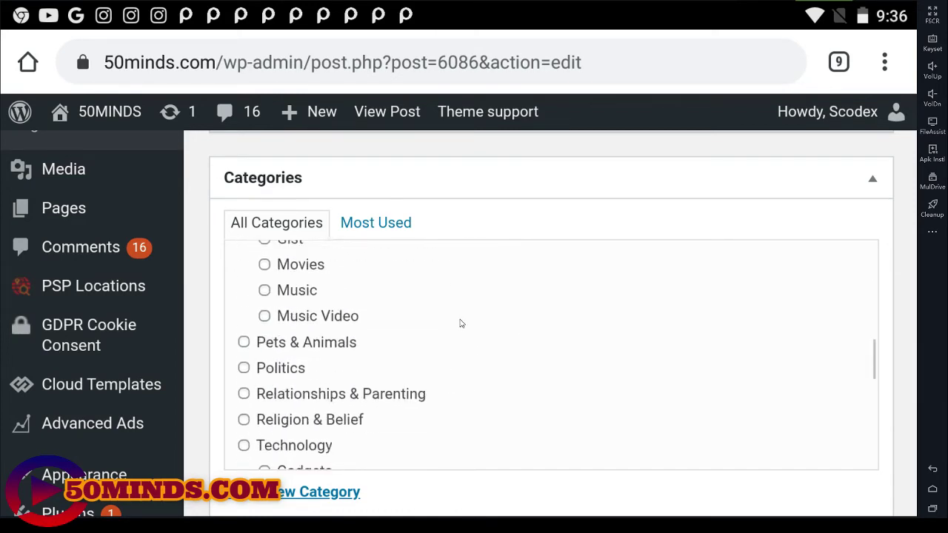
pyautogui.scroll(-5, 459, 324)
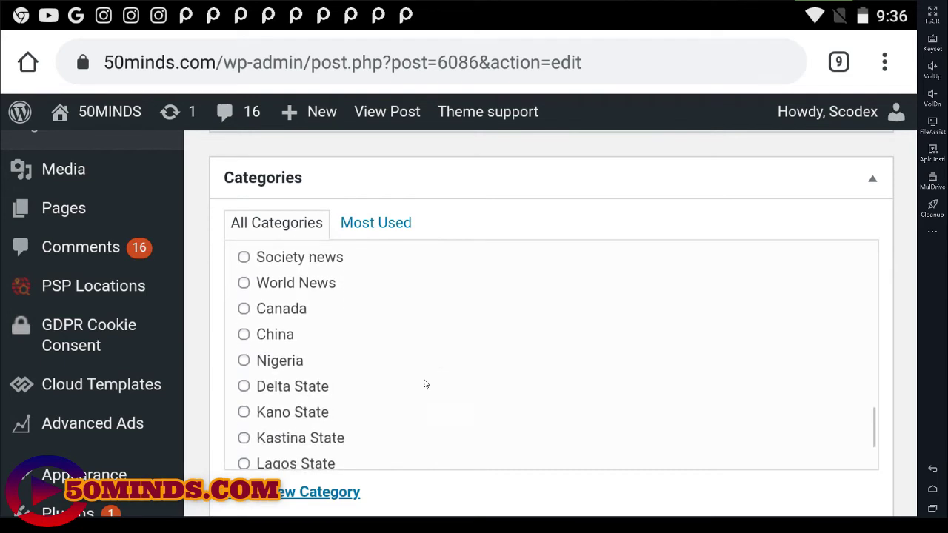
pyautogui.scroll(-2, 418, 381)
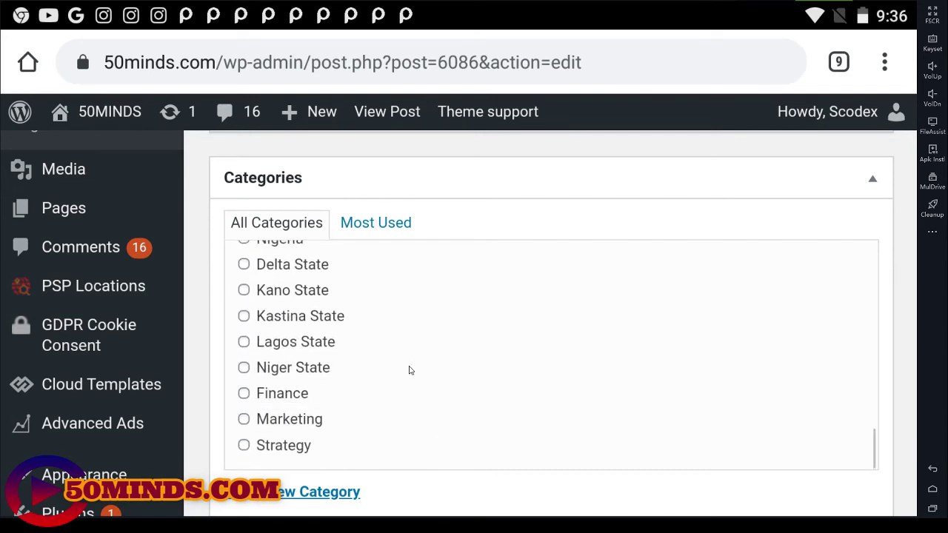
pyautogui.scroll(5, 415, 355)
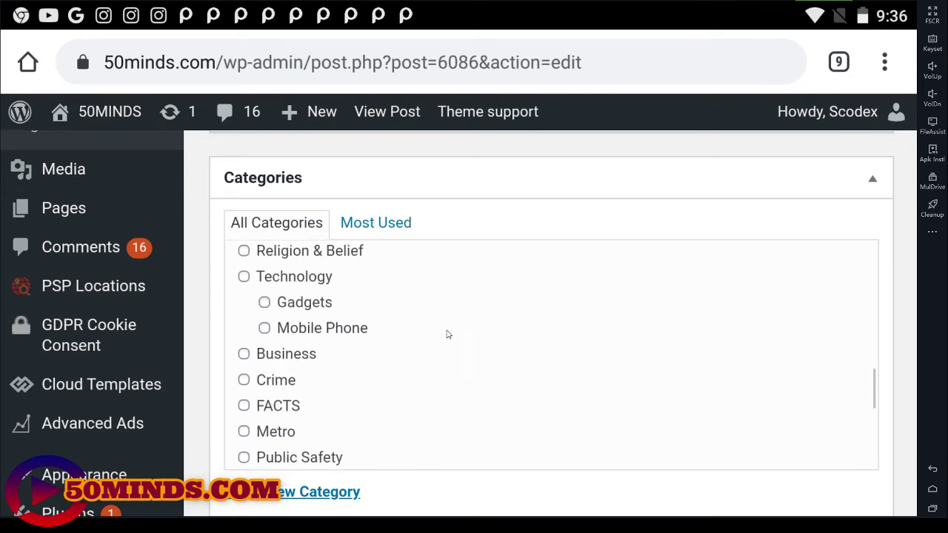
pyautogui.scroll(1, 452, 344)
pyautogui.scroll(1, 474, 322)
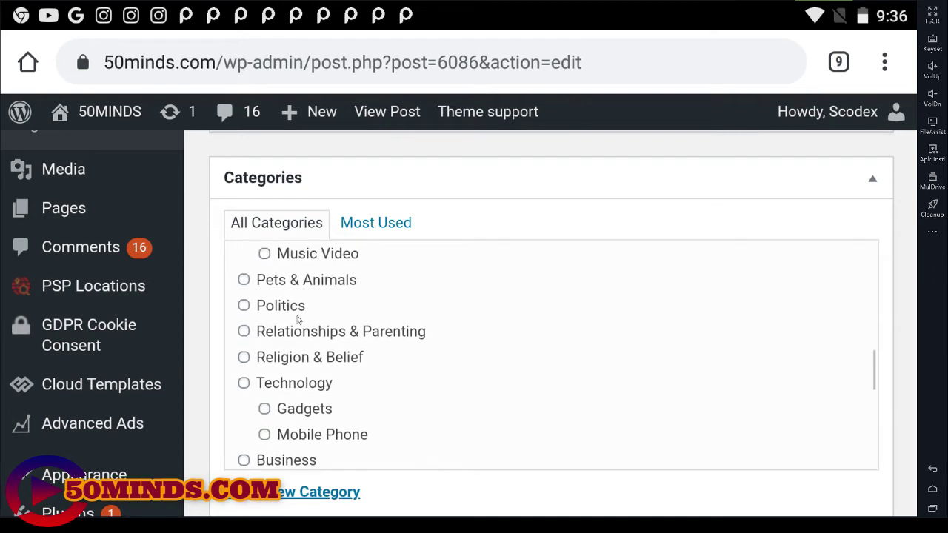
pyautogui.click(252, 305)
pyautogui.click(872, 182)
# - Add the tags "edo2020" and "PASTOR OSAGIE IZE-IYAMU" to the post
pyautogui.scroll(2, 852, 237)
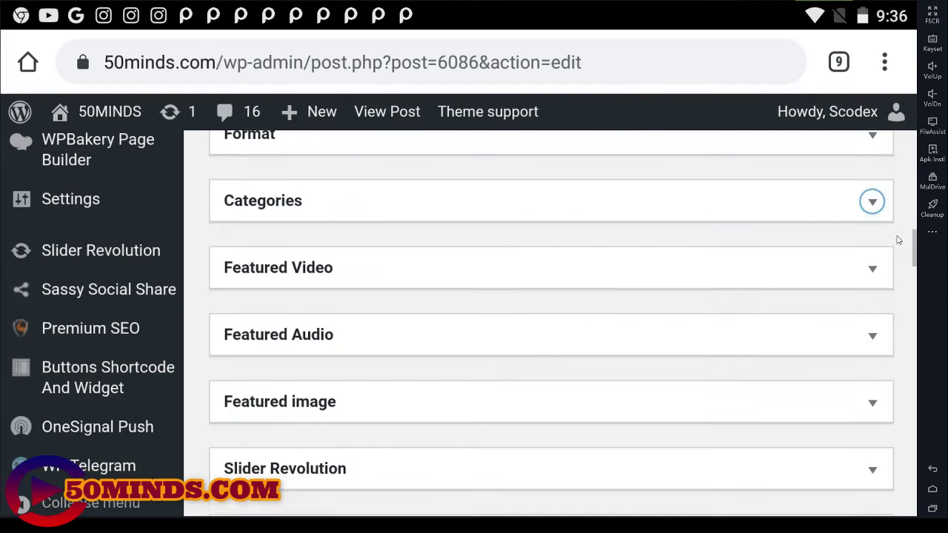
pyautogui.scroll(2, 901, 189)
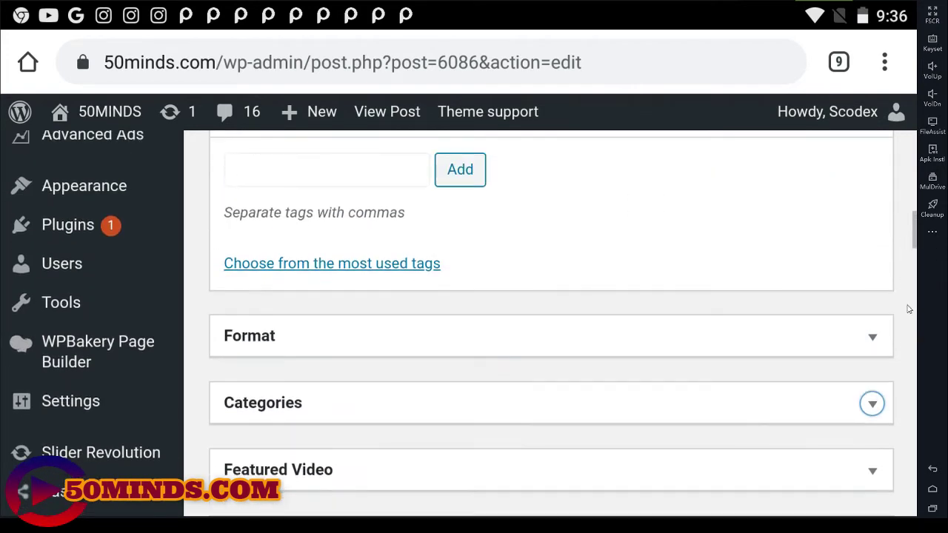
pyautogui.click(250, 172)
pyautogui.write('ed')
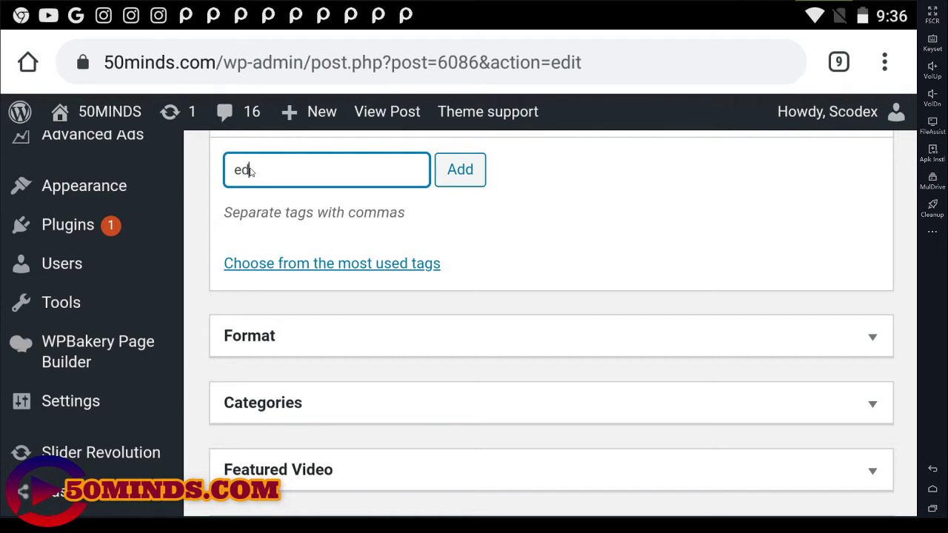
pyautogui.write('u2020')
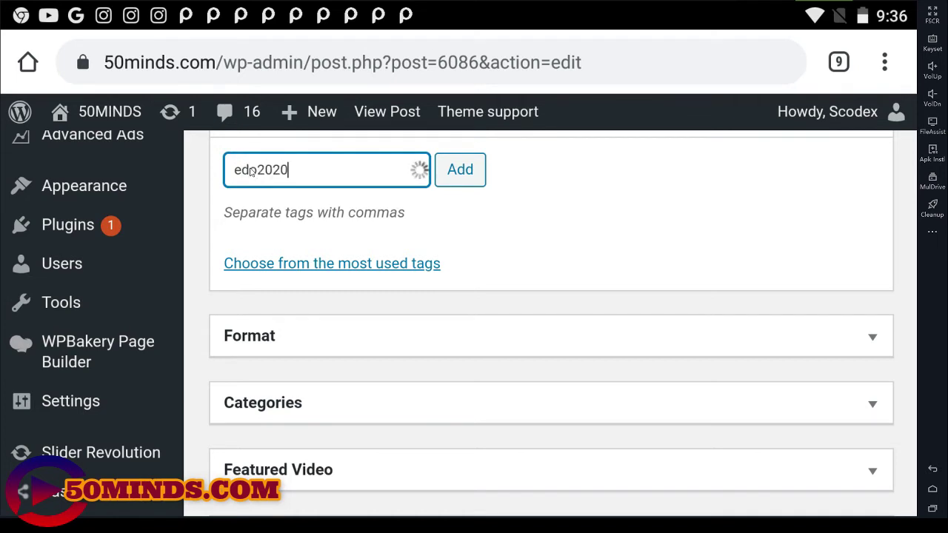
pyautogui.write(', V')
pyautogui.press('BackSpace')
pyautogui.write('PASTOR OSAGIE IZE-IYAMU')
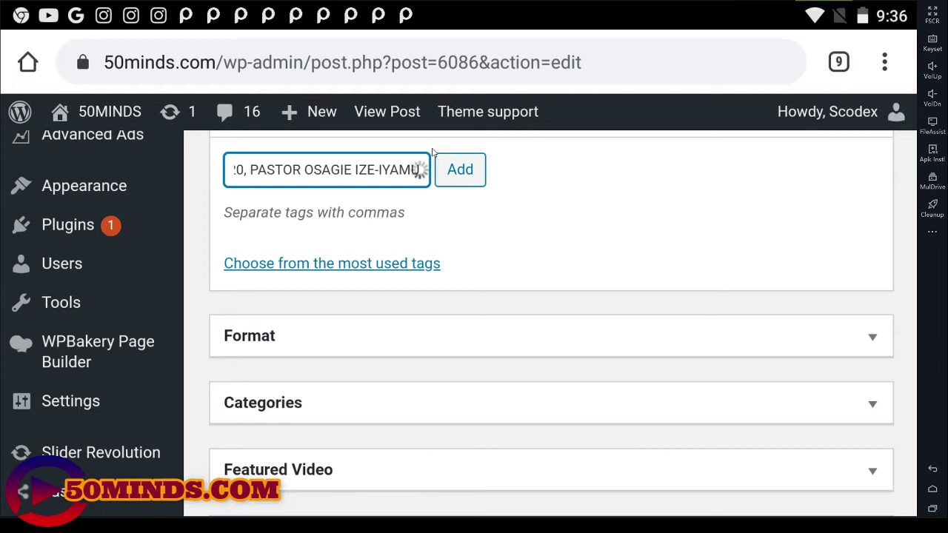
pyautogui.click(460, 169)
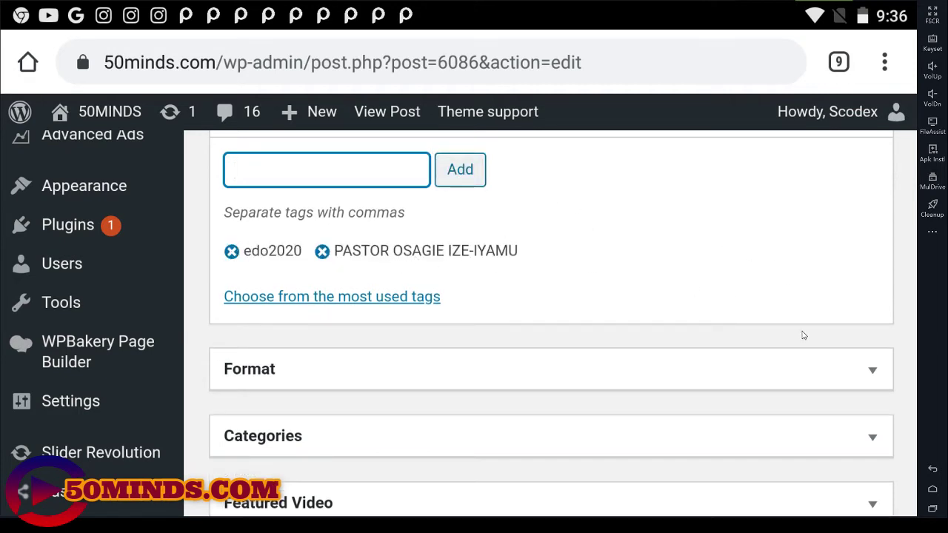
# - Review the post's SEO score and keyword density under SEO Status, and start adding focus keywords
pyautogui.moveTo(803, 340); pyautogui.dragTo(758, 305)
pyautogui.moveTo(764, 364); pyautogui.dragTo(867, 428)
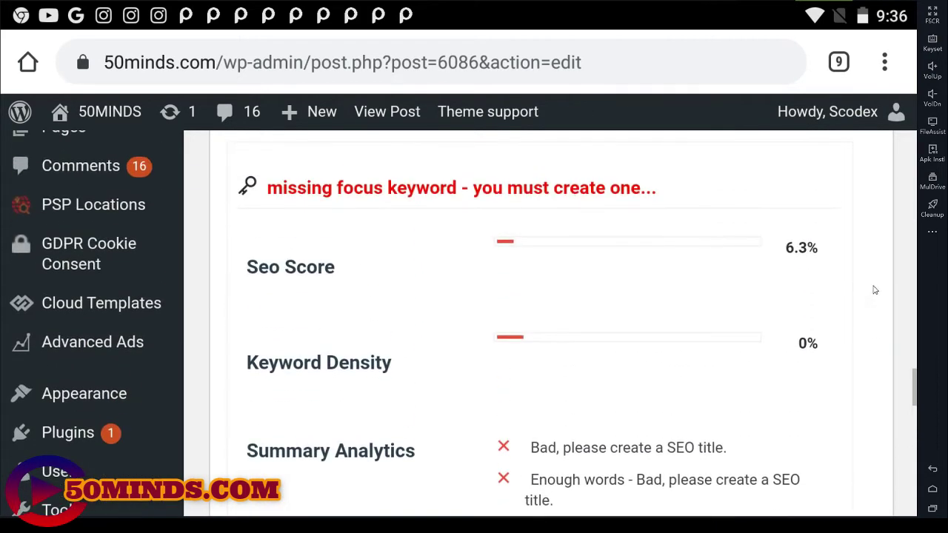
pyautogui.moveTo(874, 289); pyautogui.dragTo(870, 321)
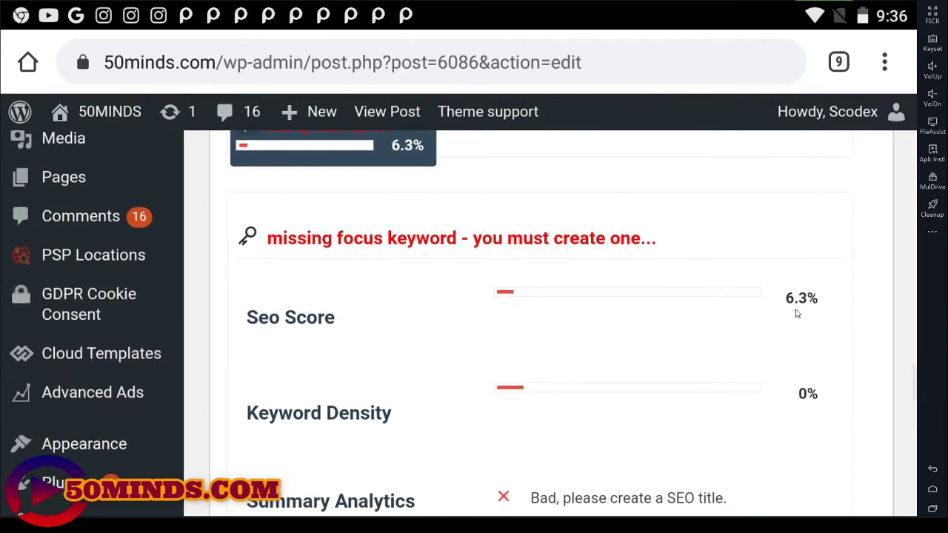
pyautogui.moveTo(883, 217); pyautogui.dragTo(891, 334)
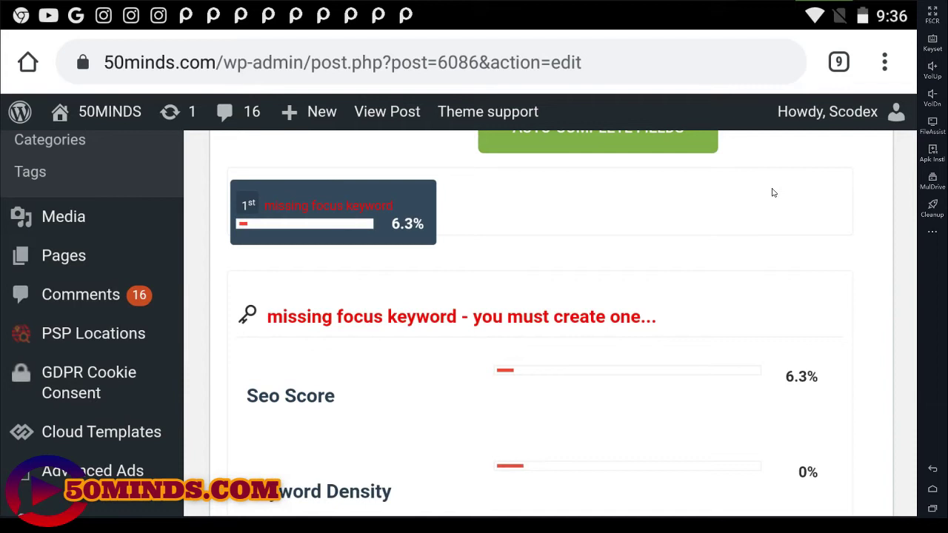
pyautogui.moveTo(895, 243); pyautogui.dragTo(896, 333)
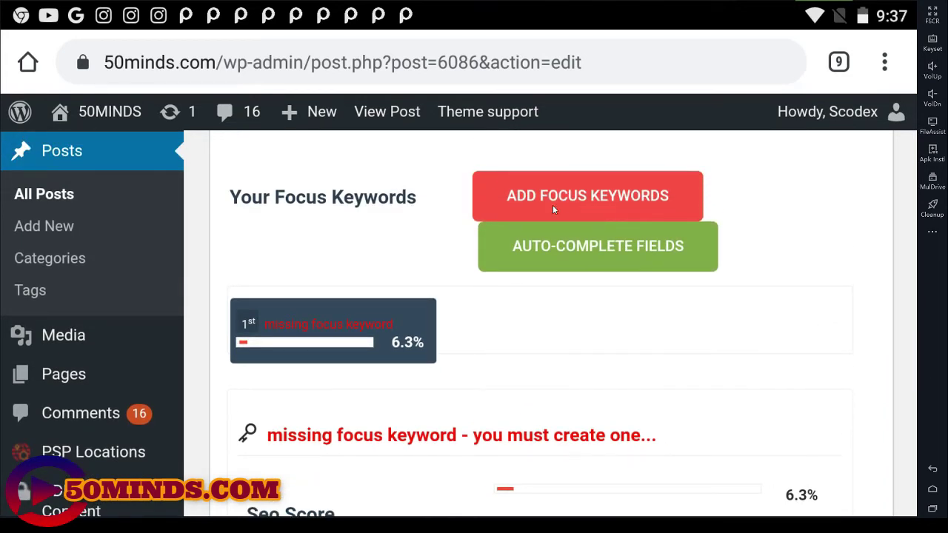
pyautogui.click(584, 196)
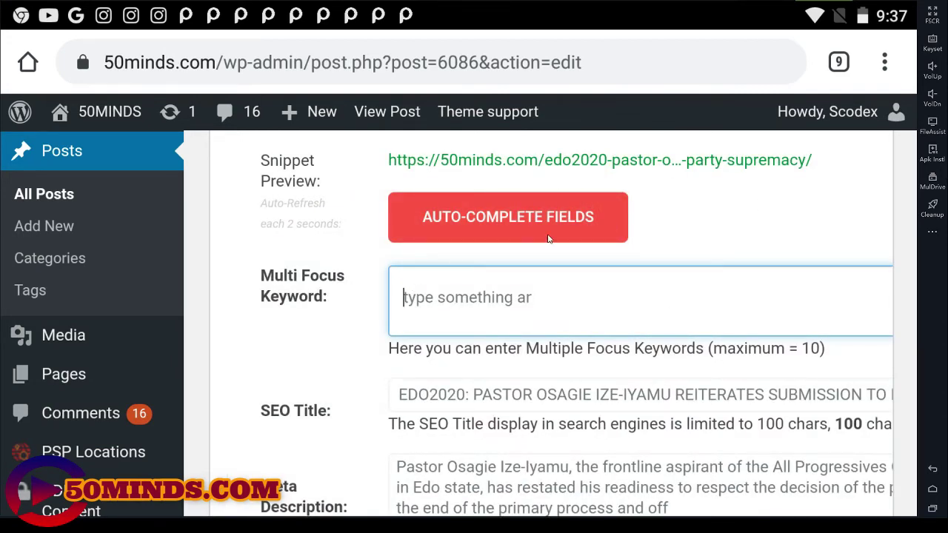
# - Auto-complete the post's Page Meta fields, including the multi focus keyword, and bring up the snippet preview
pyautogui.moveTo(820, 209); pyautogui.dragTo(813, 155)
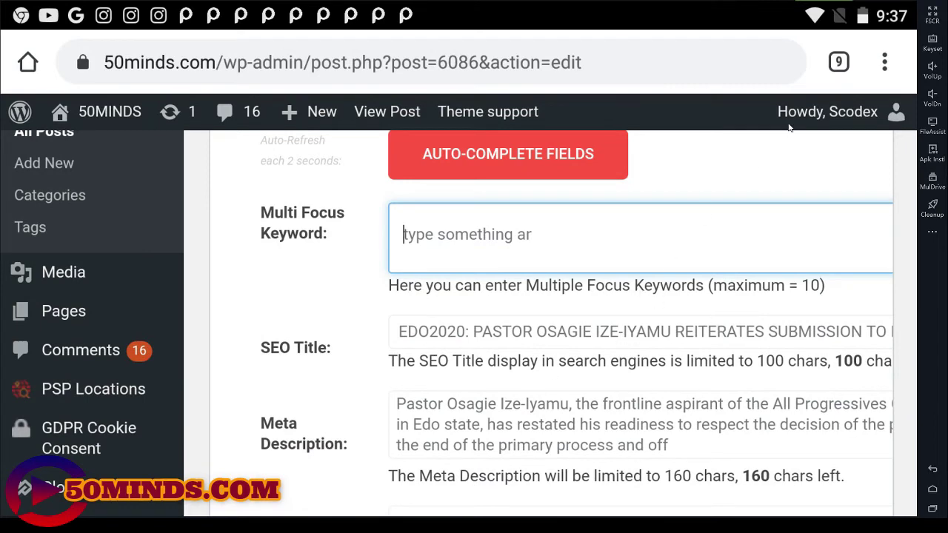
pyautogui.moveTo(780, 201); pyautogui.dragTo(469, 342)
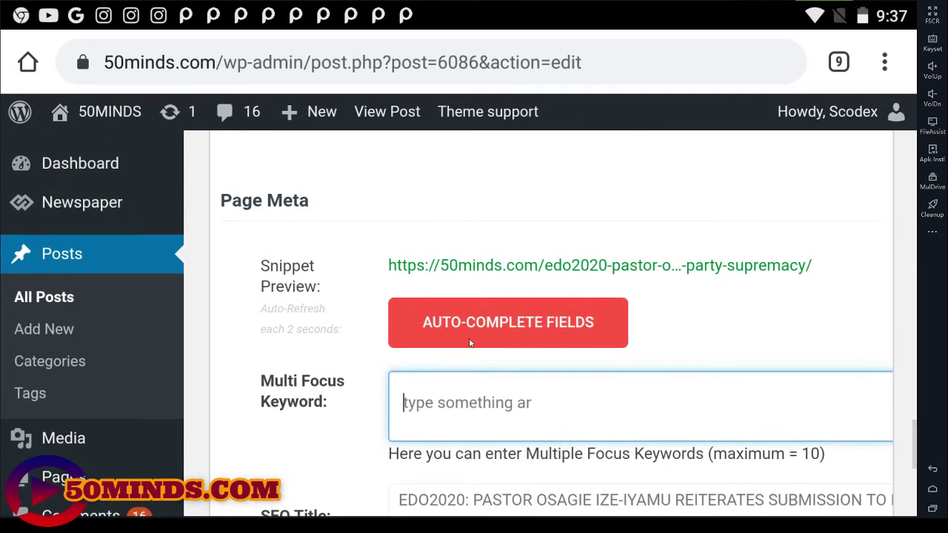
pyautogui.click(468, 341)
pyautogui.moveTo(752, 344); pyautogui.dragTo(750, 281)
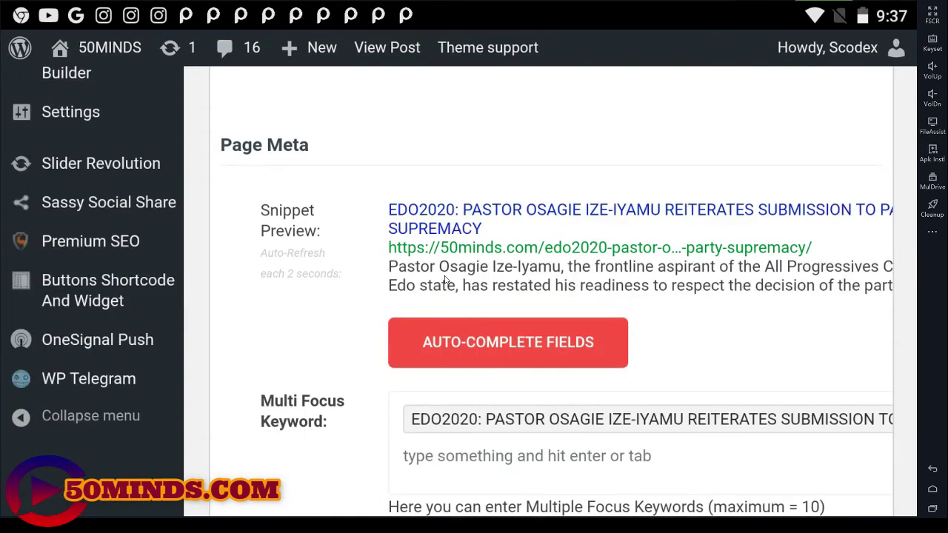
# - Add "PASTOR OSAGIE IZE-IYAMU" and the suggested "pastor osagie ize iyamu biography" to the post's Multi Focus Keyword field
pyautogui.moveTo(716, 363); pyautogui.dragTo(711, 270)
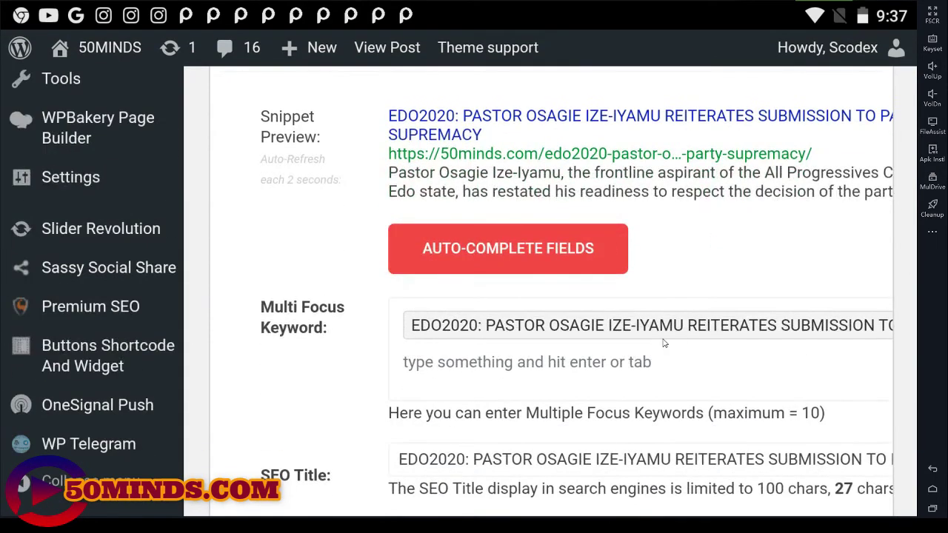
pyautogui.click(468, 373)
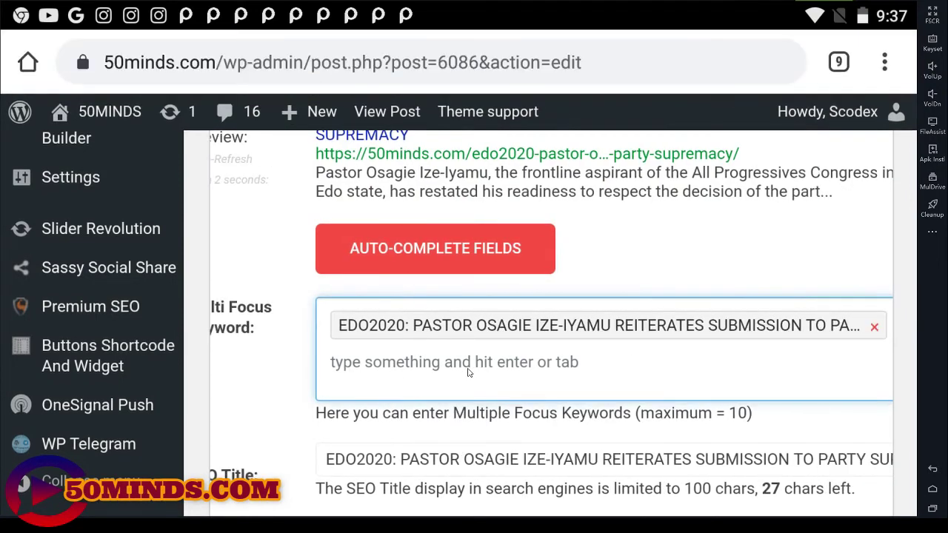
pyautogui.write('PASTOR OSAGIE IZE-IYAMU')
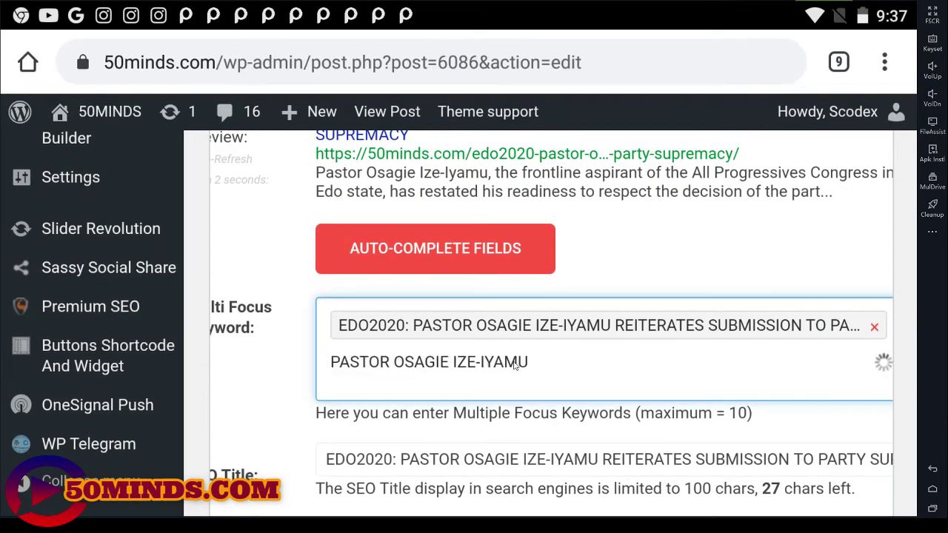
pyautogui.press('Return')
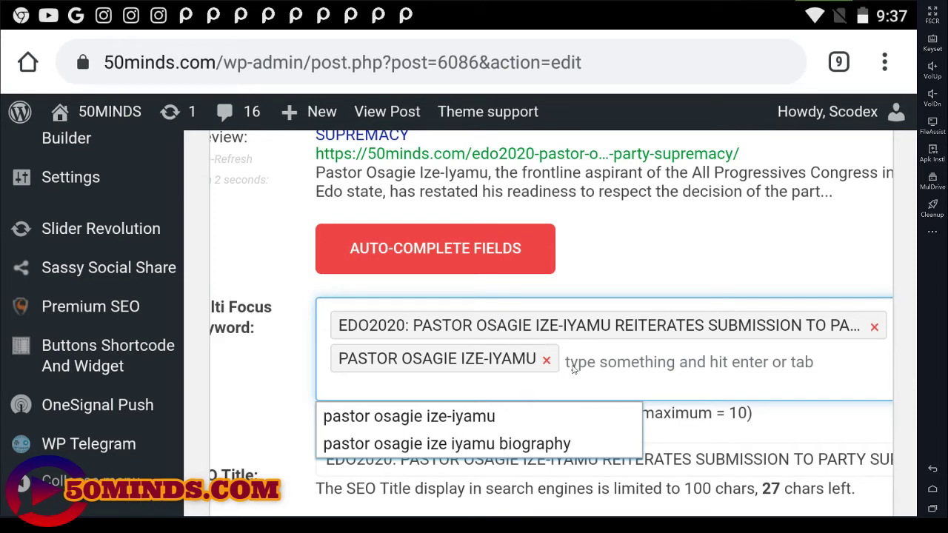
pyautogui.click(408, 445)
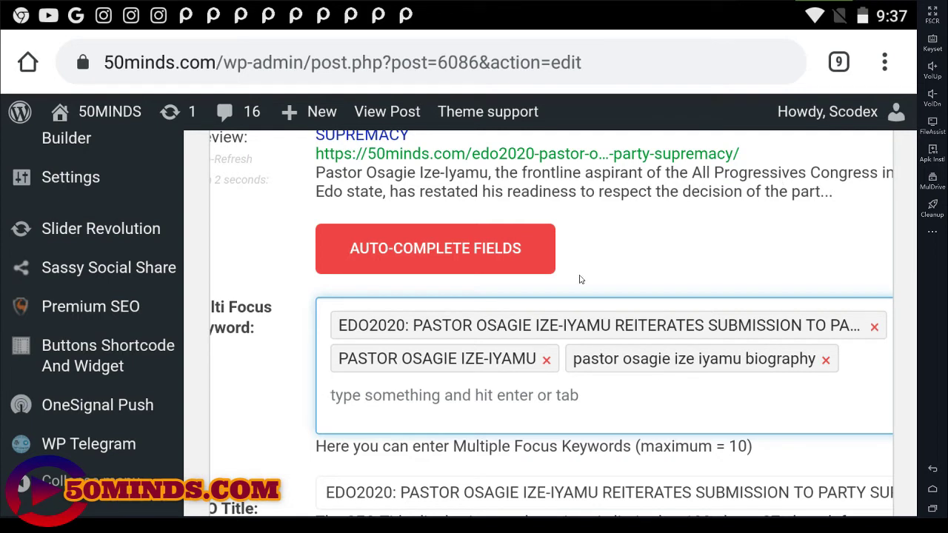
# - Add "APC" and "All progressives congress" as further focus keywords for the post
pyautogui.write('A')
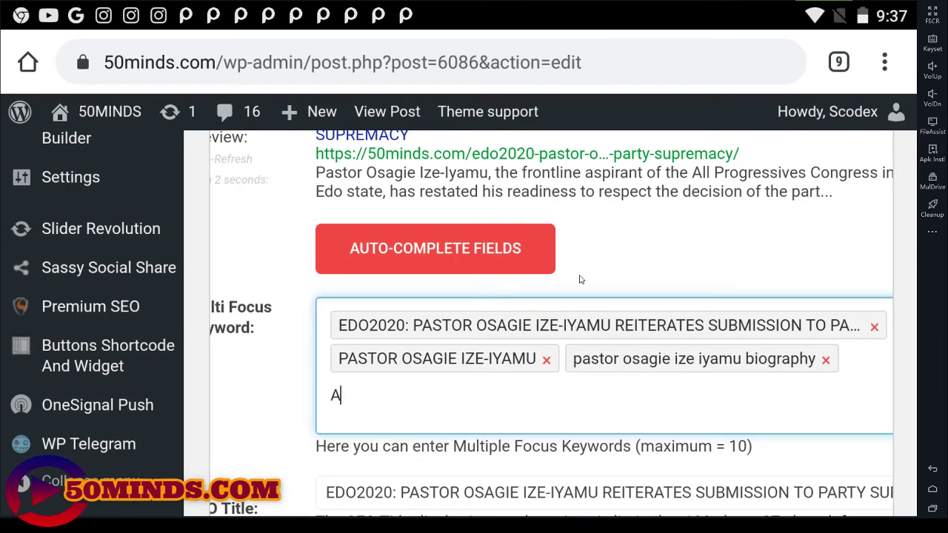
pyautogui.write('PC')
pyautogui.press('Return')
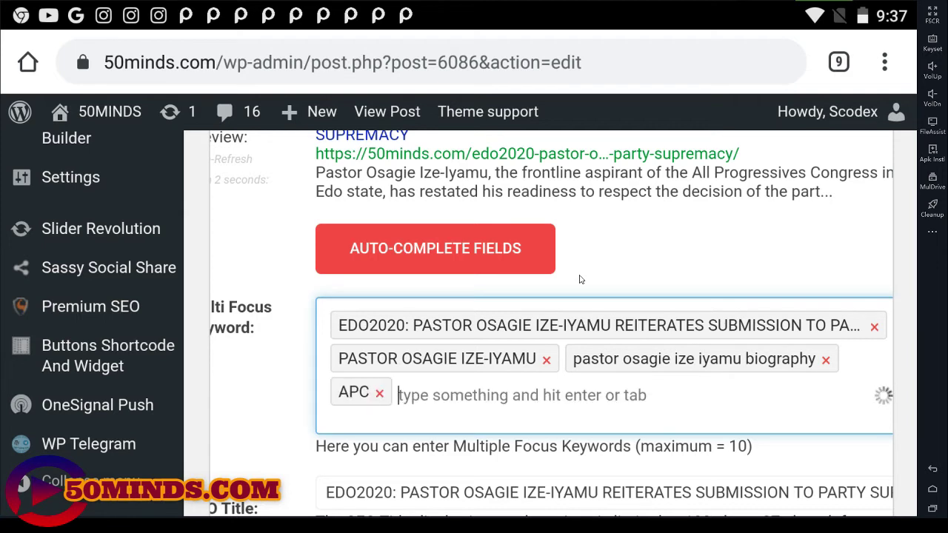
pyautogui.write('A')
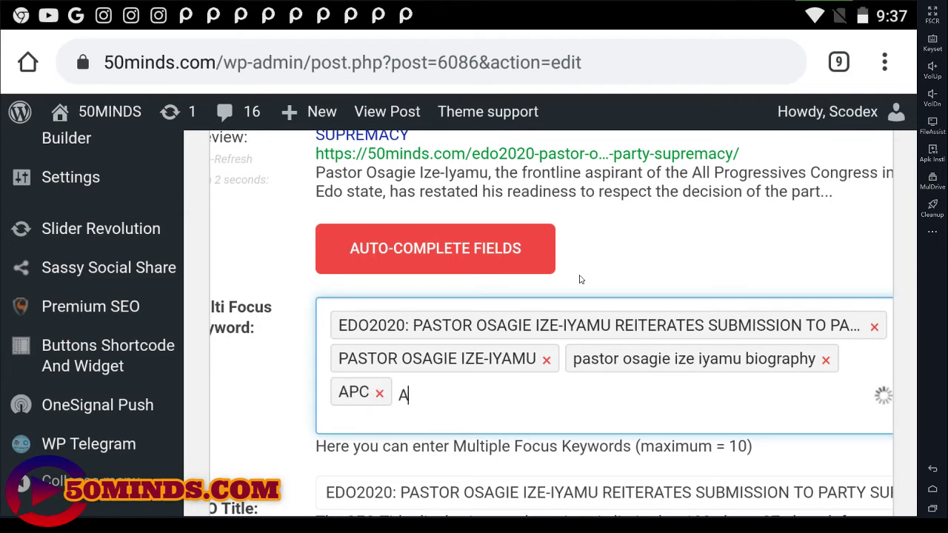
pyautogui.write('ll progra')
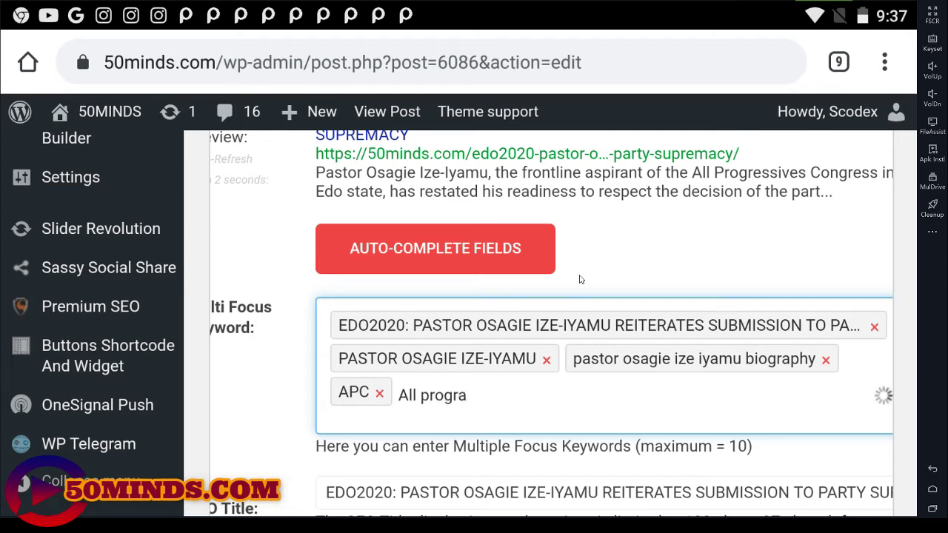
pyautogui.press('BackSpace')
pyautogui.write('e')
pyautogui.write('ssive')
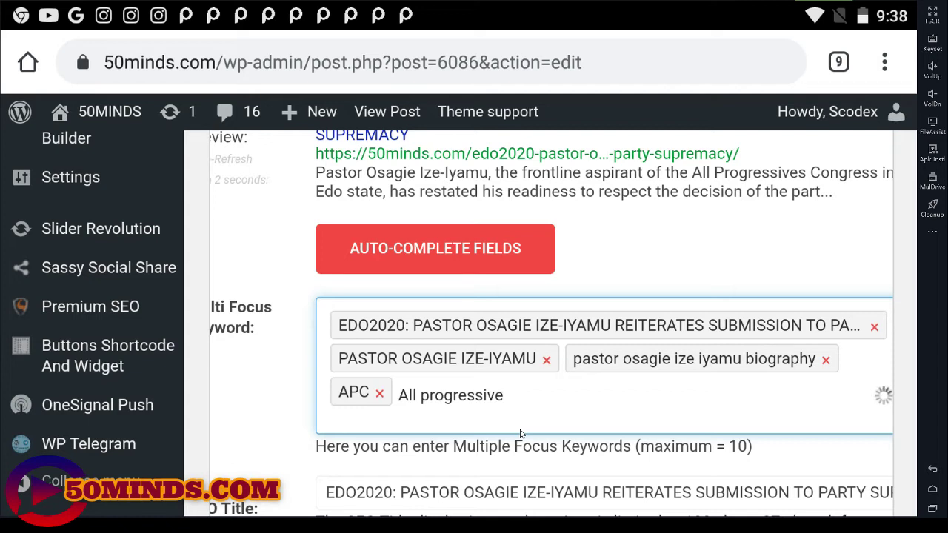
pyautogui.write('s congress')
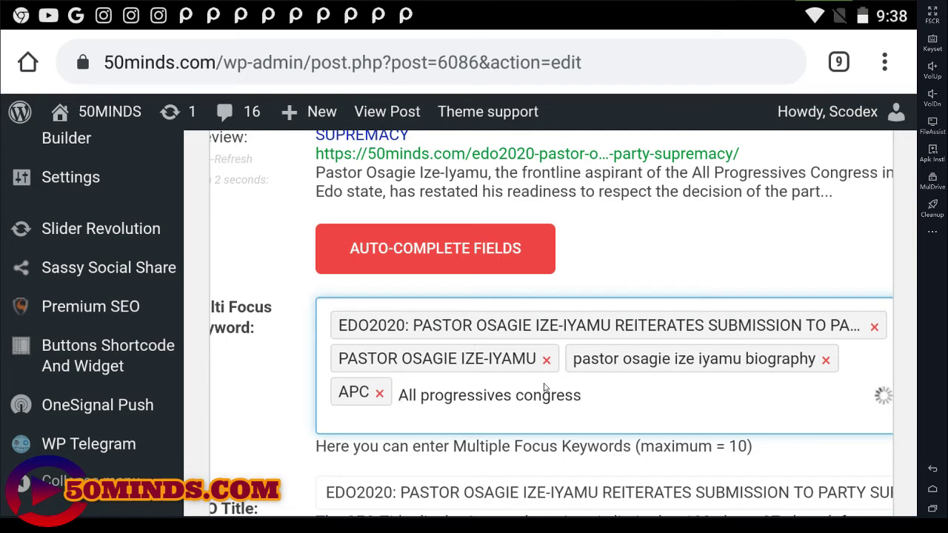
pyautogui.press('Return')
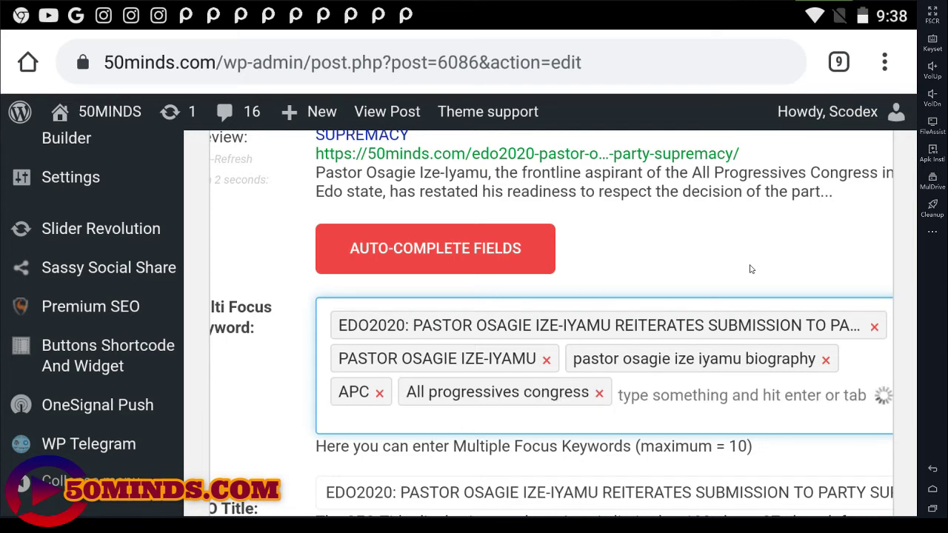
# - Look over the post's meta description and meta keywords, and check its Page Status in the SEO settings
pyautogui.moveTo(799, 269); pyautogui.dragTo(824, 87)
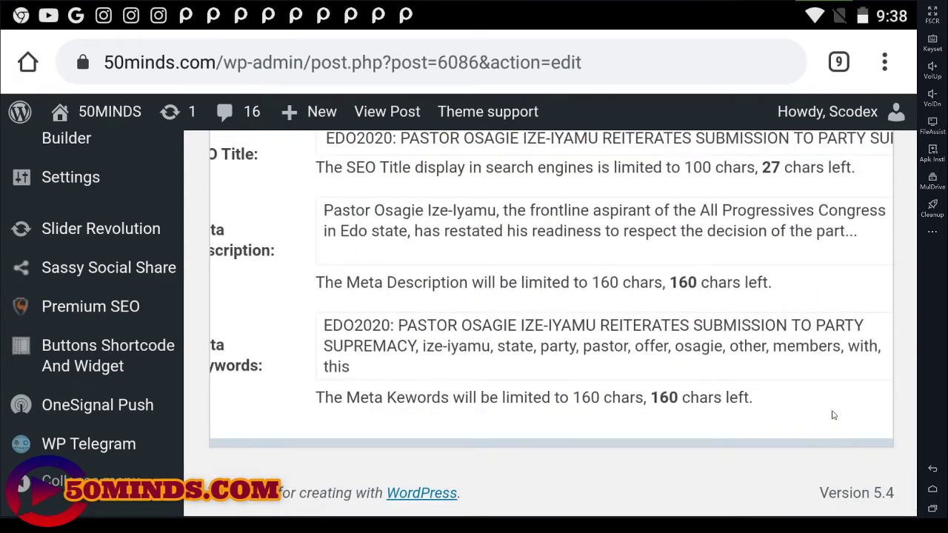
pyautogui.moveTo(835, 415); pyautogui.dragTo(825, 273)
pyautogui.scroll(5, 825, 273)
pyautogui.scroll(10, 874, 269)
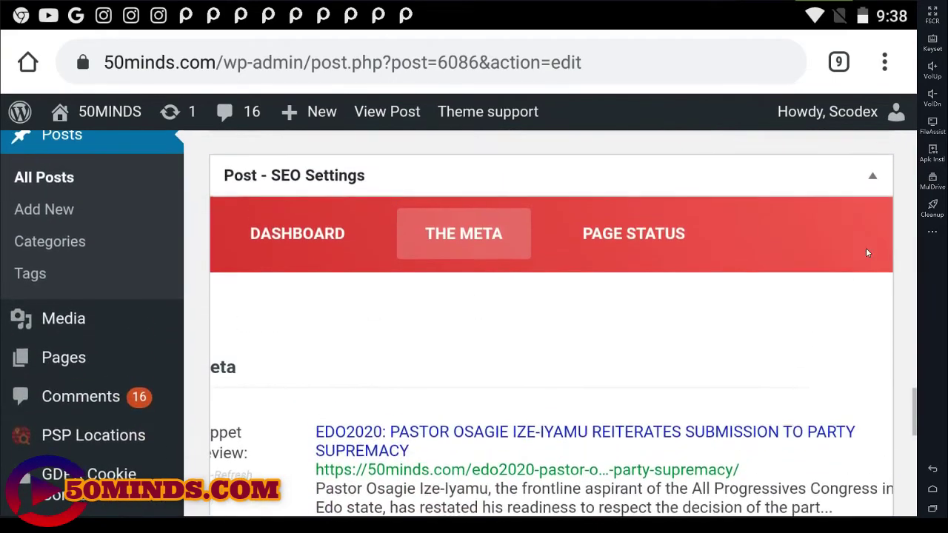
pyautogui.click(670, 236)
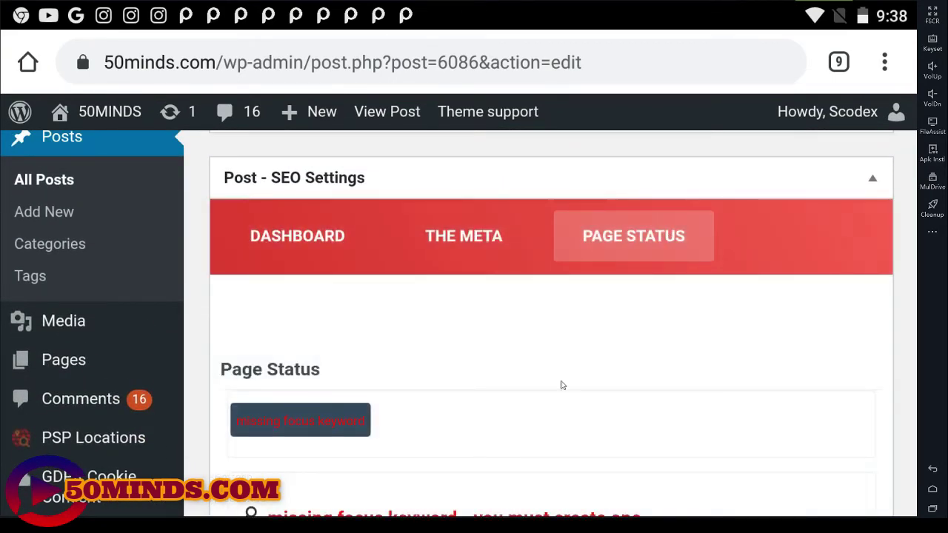
pyautogui.scroll(-3, 764, 349)
# - Update the published post to save its new tags, focus keywords and meta fields
pyautogui.scroll(15, 748, 274)
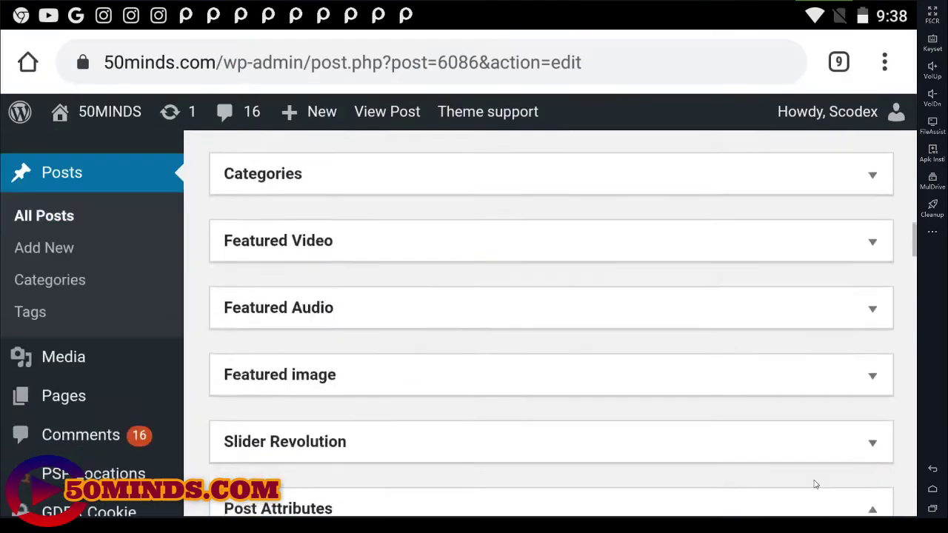
pyautogui.scroll(2, 852, 315)
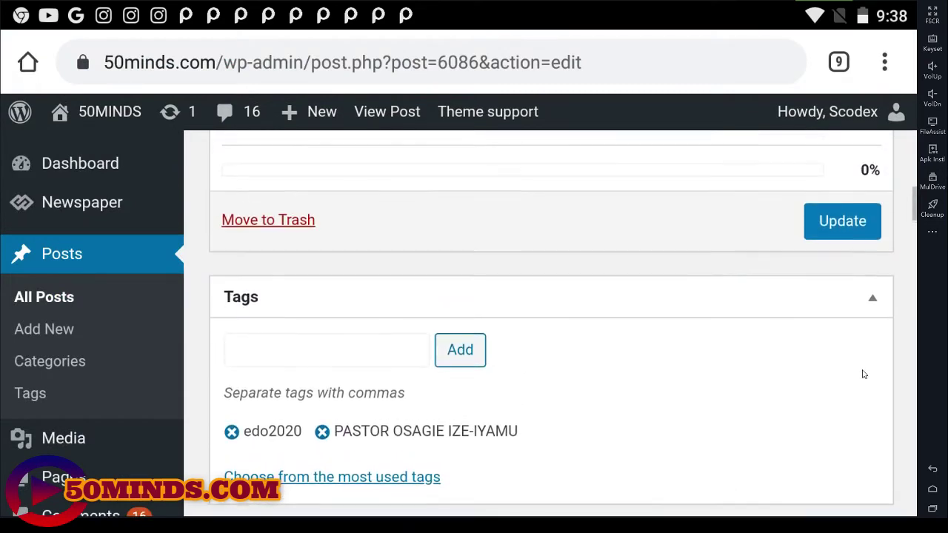
pyautogui.click(851, 236)
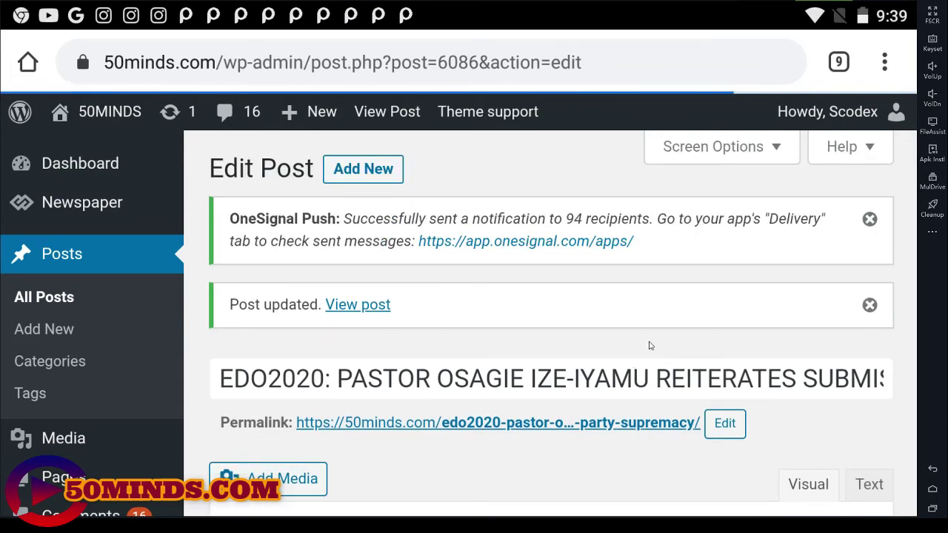
# - Collapse the Publish and Tags sections of the updated post
pyautogui.moveTo(650, 345); pyautogui.dragTo(651, 232)
pyautogui.scroll(-8, 667, 224)
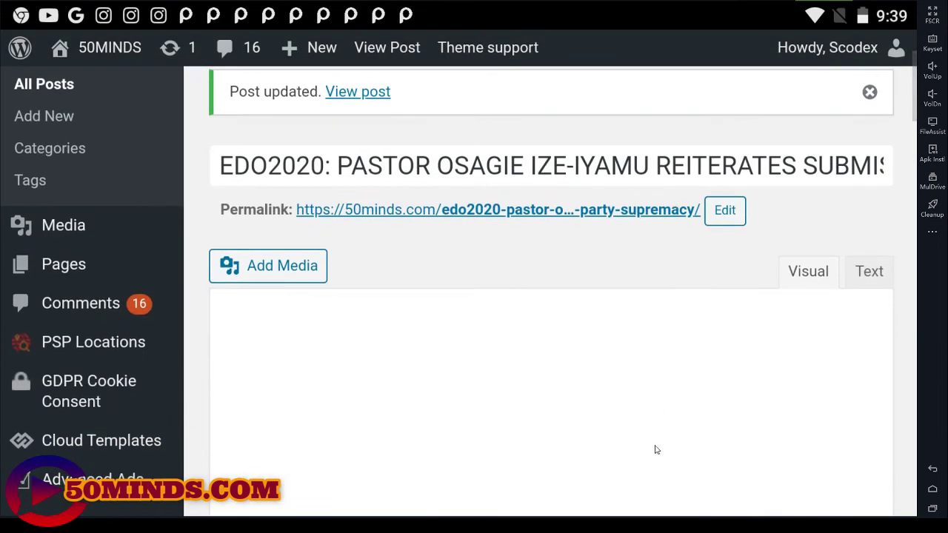
pyautogui.scroll(-1, 704, 311)
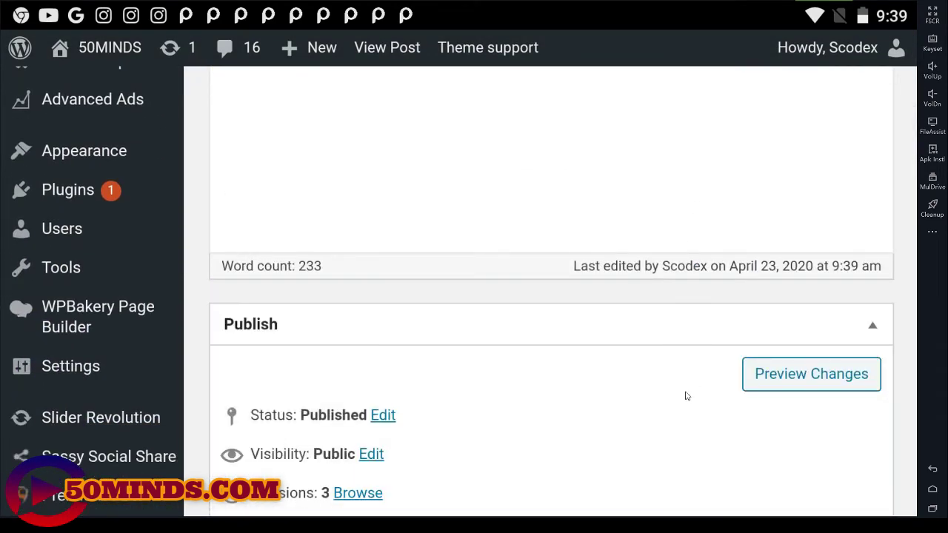
pyautogui.click(872, 326)
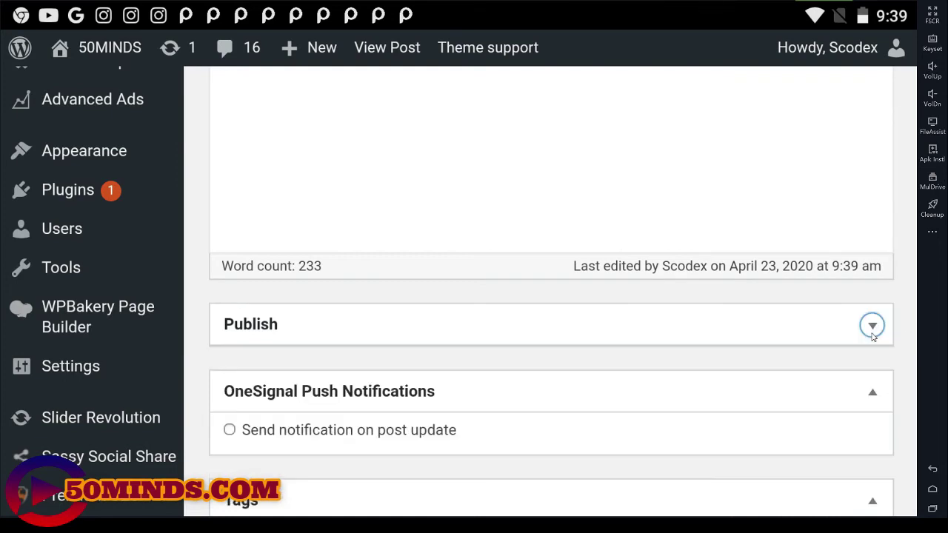
pyautogui.scroll(-3, 915, 377)
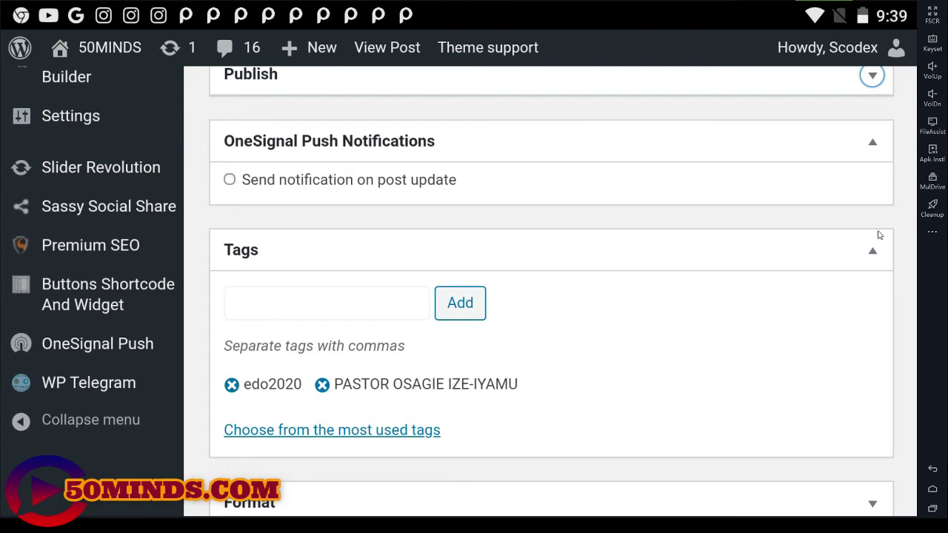
pyautogui.click(872, 252)
# - Review the SEO score of each focus keyword and the keyword density under SEO Status in the post's SEO settings
pyautogui.scroll(-10, 900, 353)
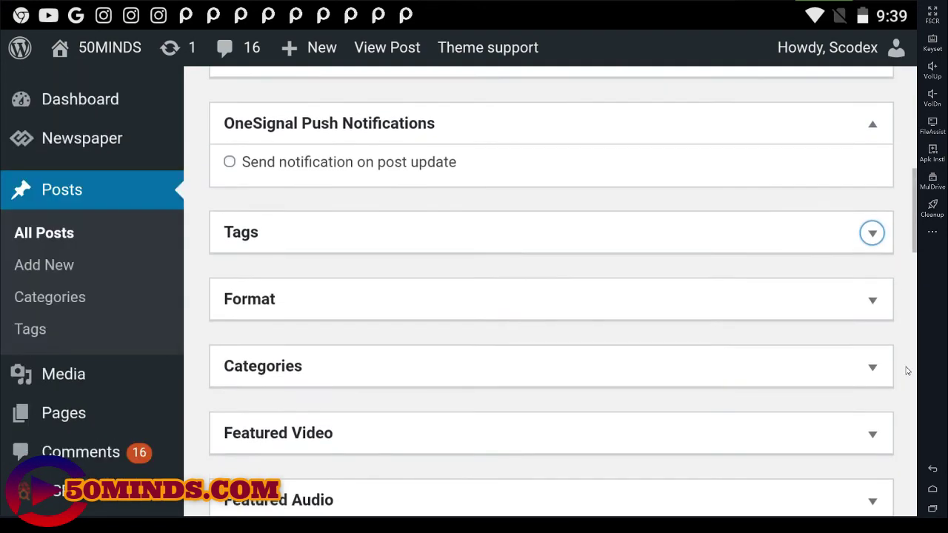
pyautogui.scroll(-1, 878, 207)
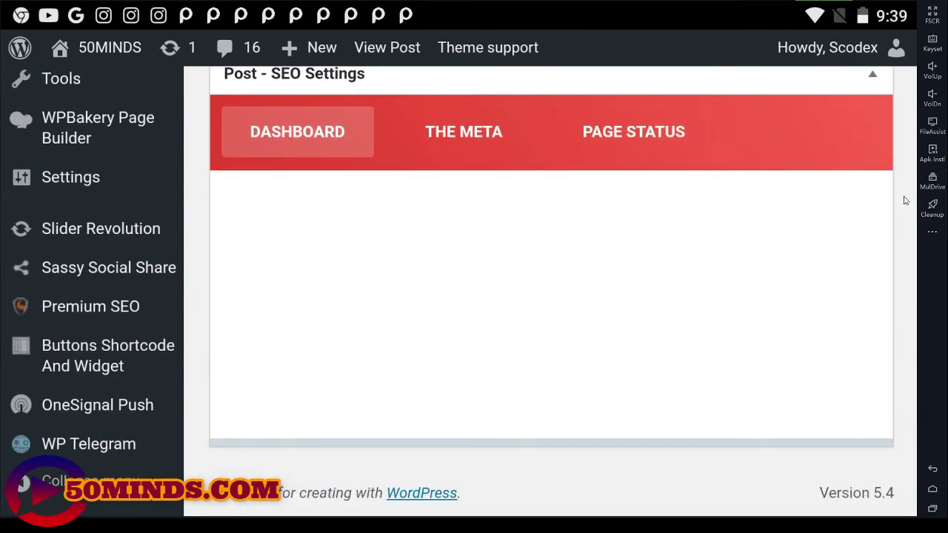
pyautogui.scroll(2, 905, 200)
pyautogui.scroll(-1, 892, 244)
pyautogui.scroll(1, 893, 244)
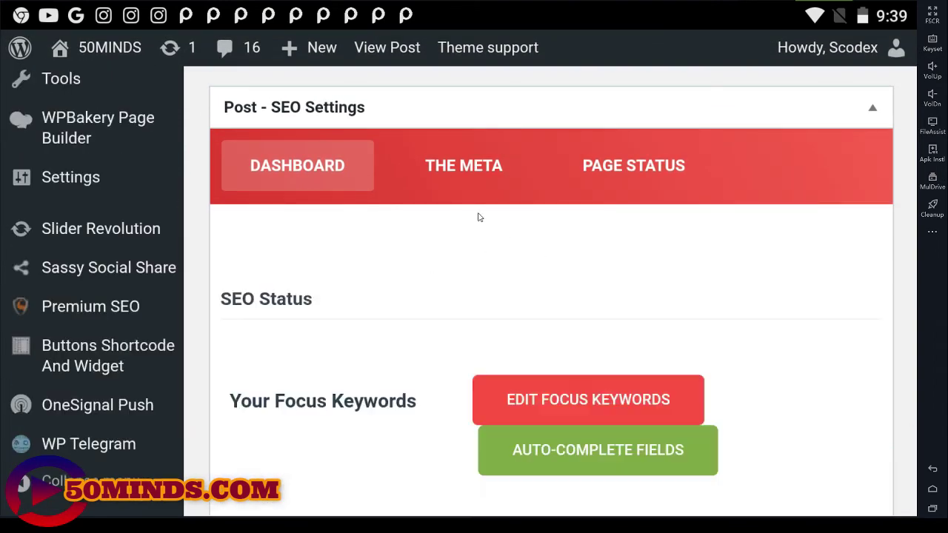
pyautogui.moveTo(910, 334); pyautogui.dragTo(893, 124)
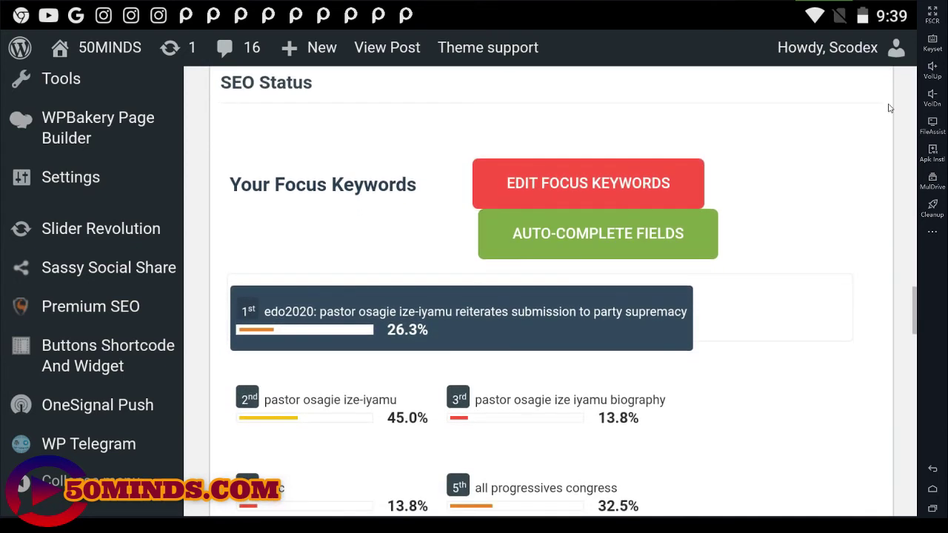
pyautogui.moveTo(908, 373); pyautogui.dragTo(904, 289)
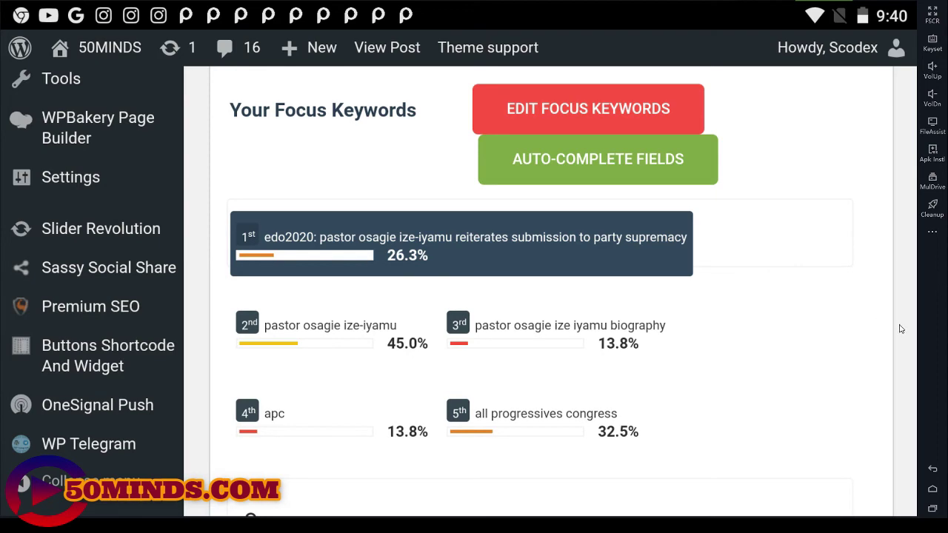
pyautogui.moveTo(898, 327); pyautogui.dragTo(896, 220)
pyautogui.scroll(-1, 895, 219)
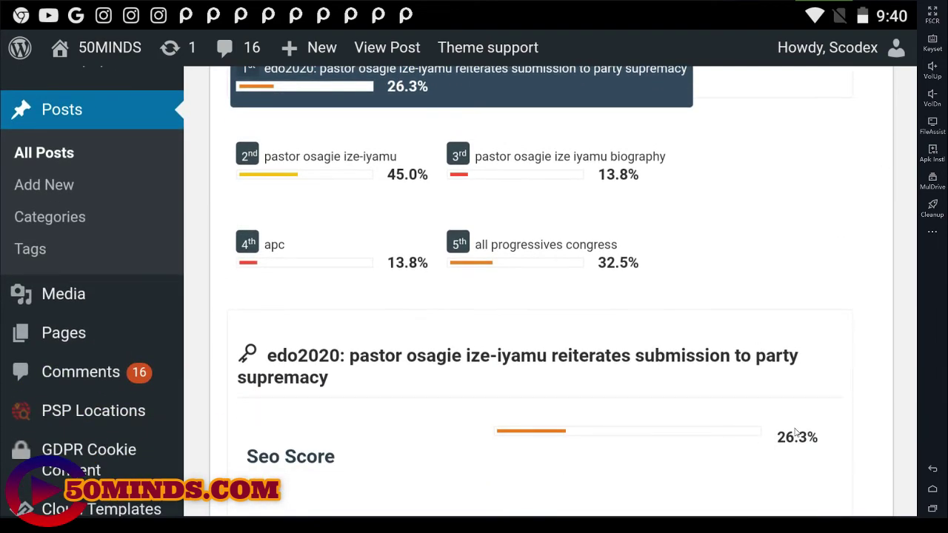
pyautogui.moveTo(870, 425); pyautogui.dragTo(870, 378)
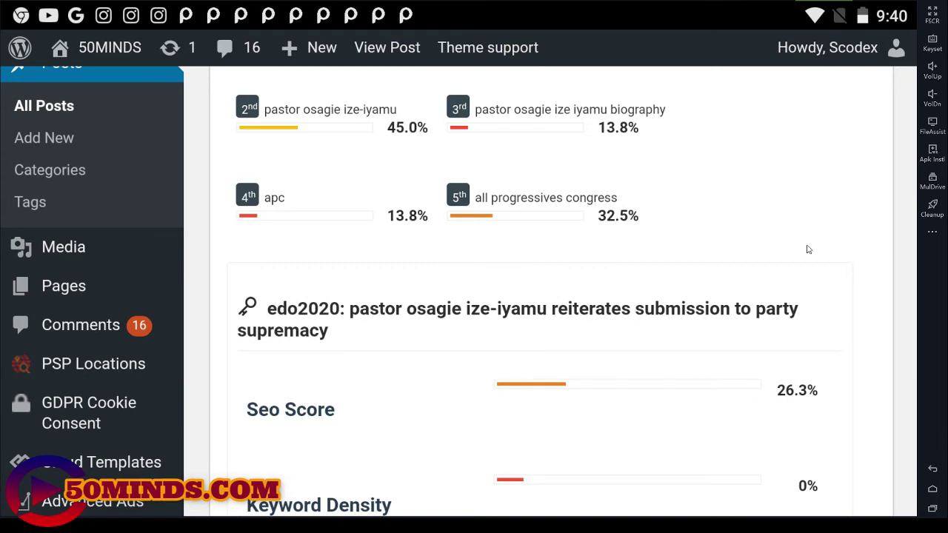
pyautogui.moveTo(897, 224); pyautogui.dragTo(915, 385)
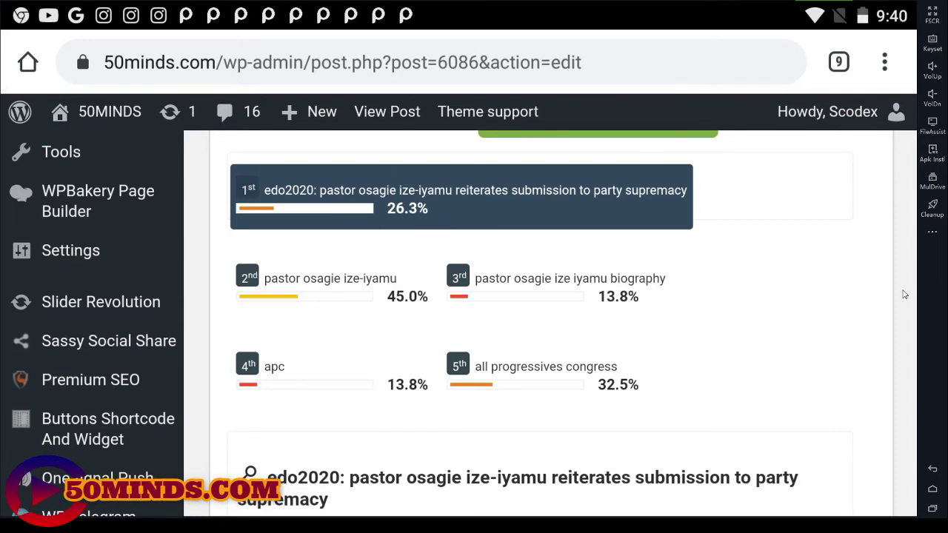
pyautogui.moveTo(901, 344); pyautogui.dragTo(883, 200)
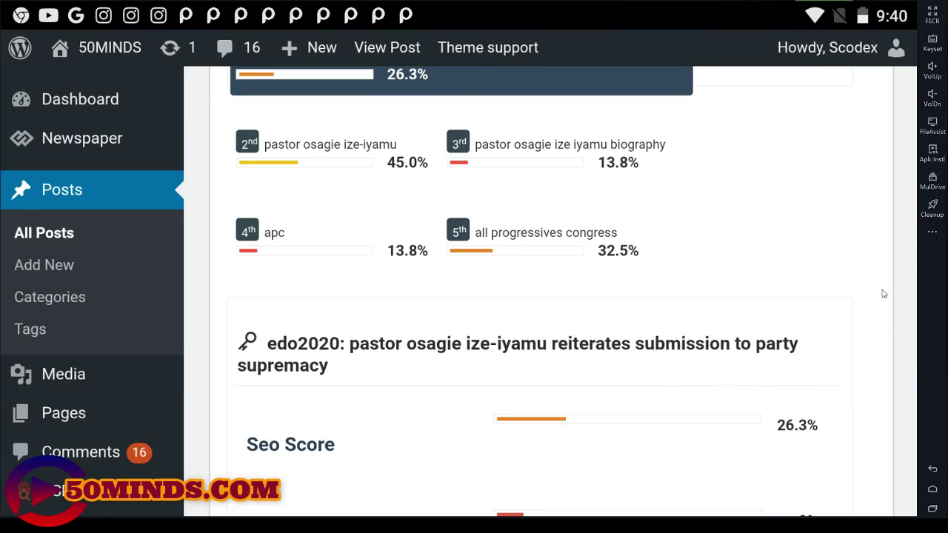
pyautogui.scroll(-3, 905, 337)
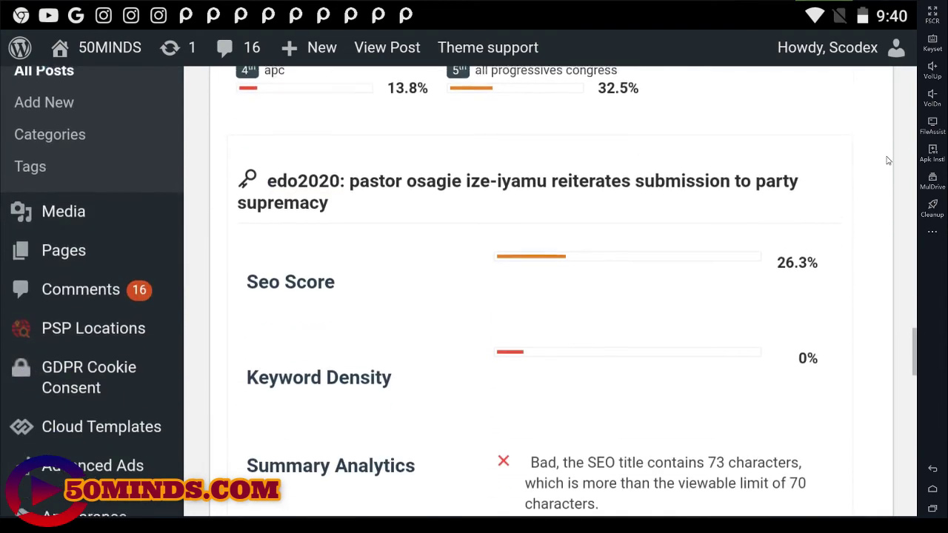
pyautogui.scroll(5, 918, 429)
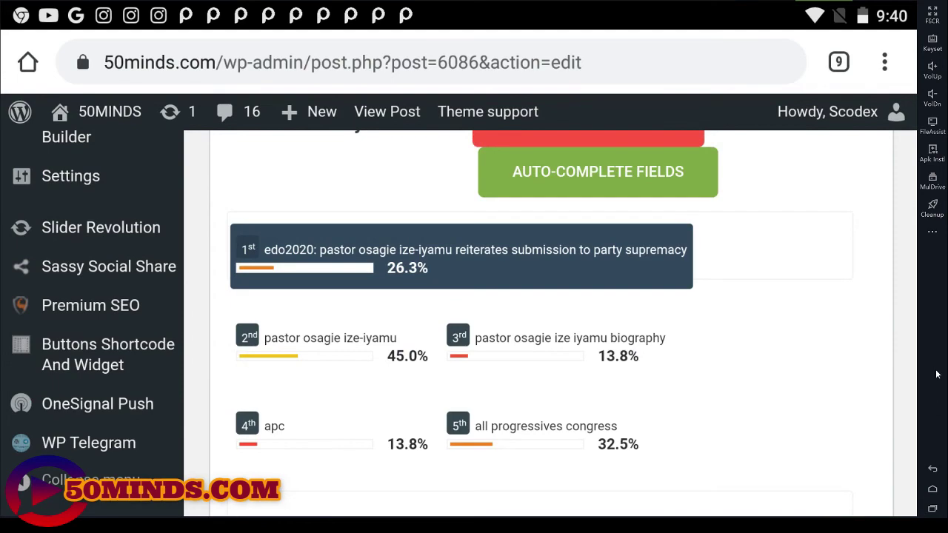
# - Leave the post editor and open the Premium SEO dashboard
pyautogui.scroll(3, 917, 357)
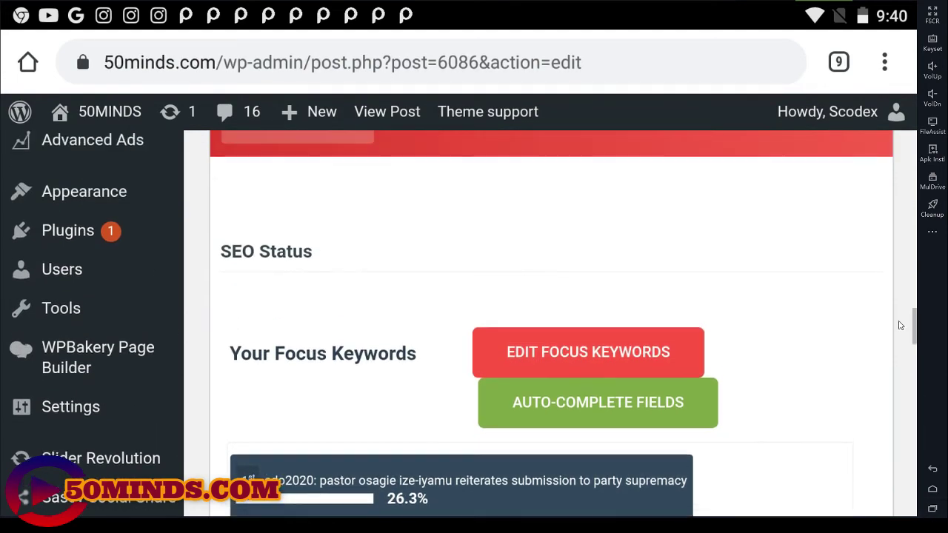
pyautogui.scroll(5, 916, 358)
pyautogui.click(501, 66)
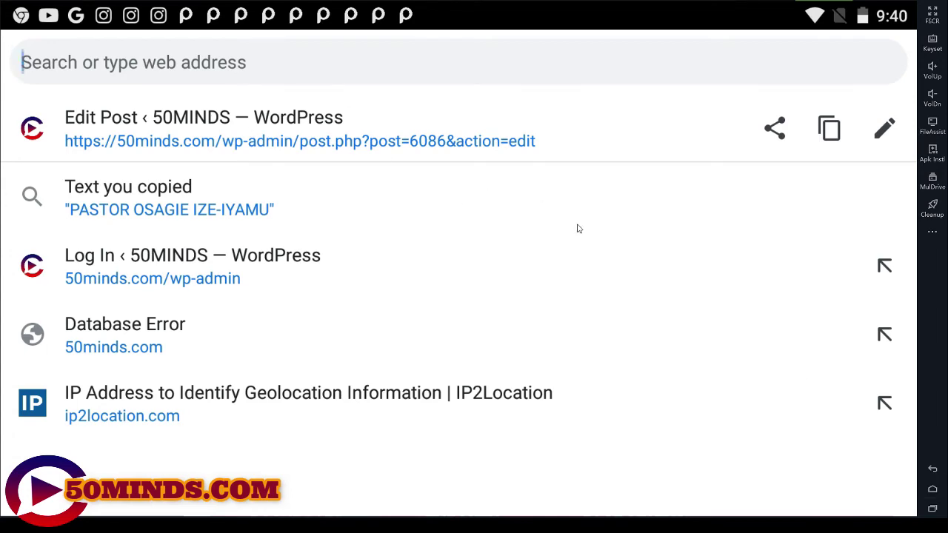
pyautogui.click(933, 469)
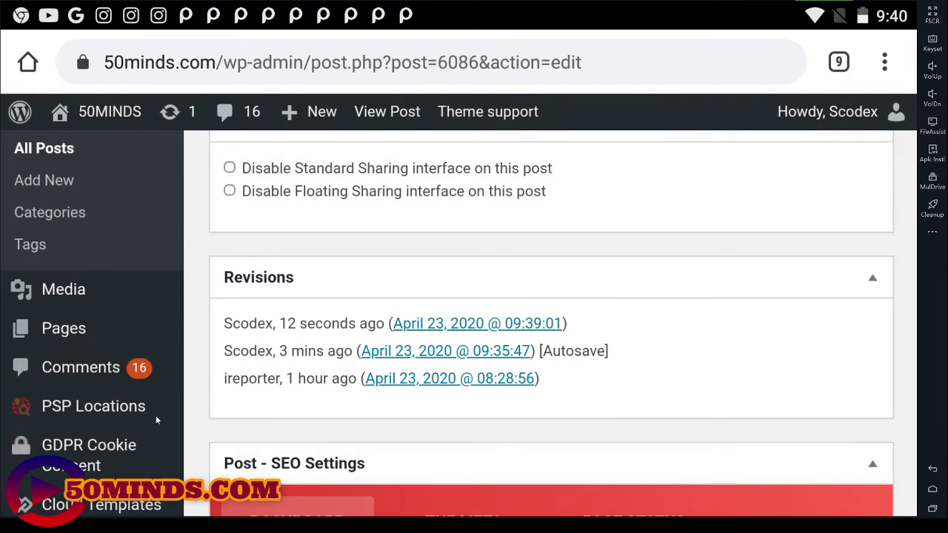
pyautogui.scroll(-3, 157, 422)
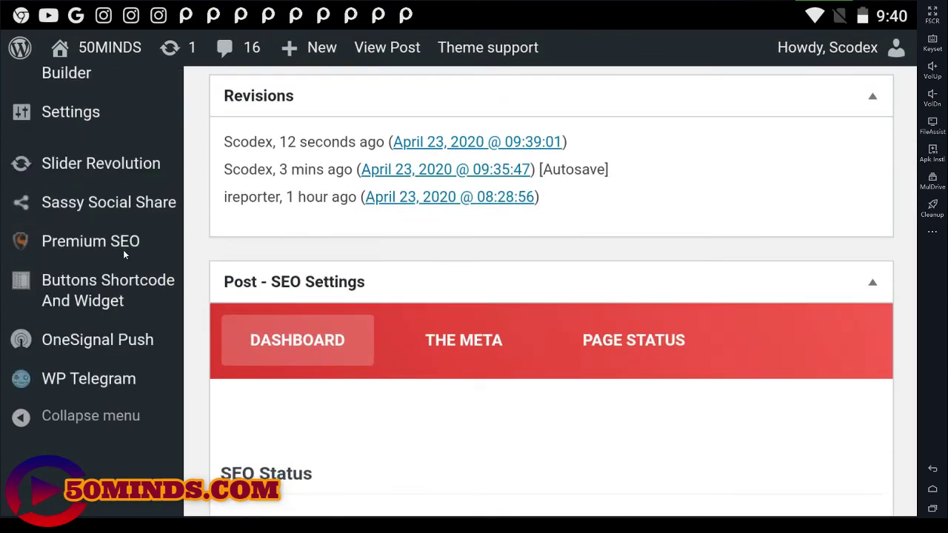
pyautogui.moveTo(120, 239)
pyautogui.click(258, 252)
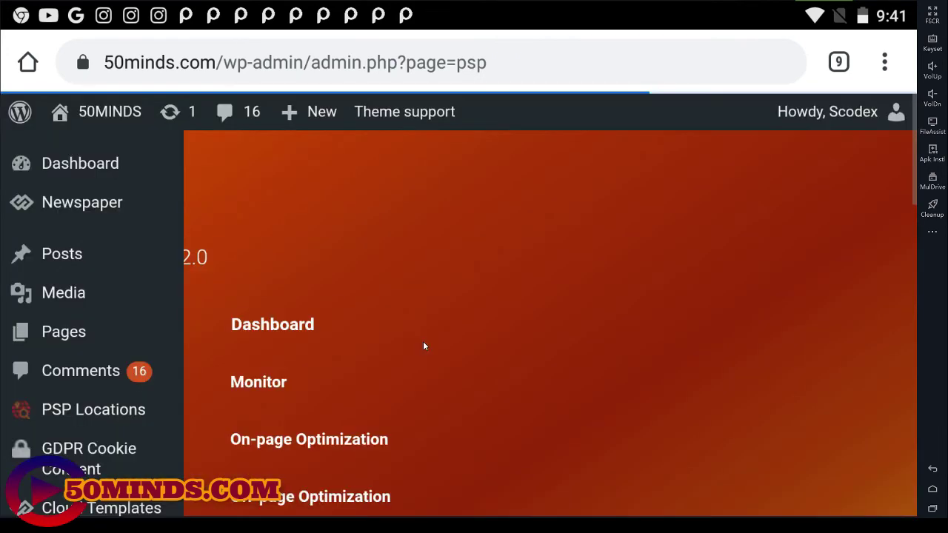
# - Open Mass Optimization from the On-page Optimization modules
pyautogui.scroll(-3, 609, 318)
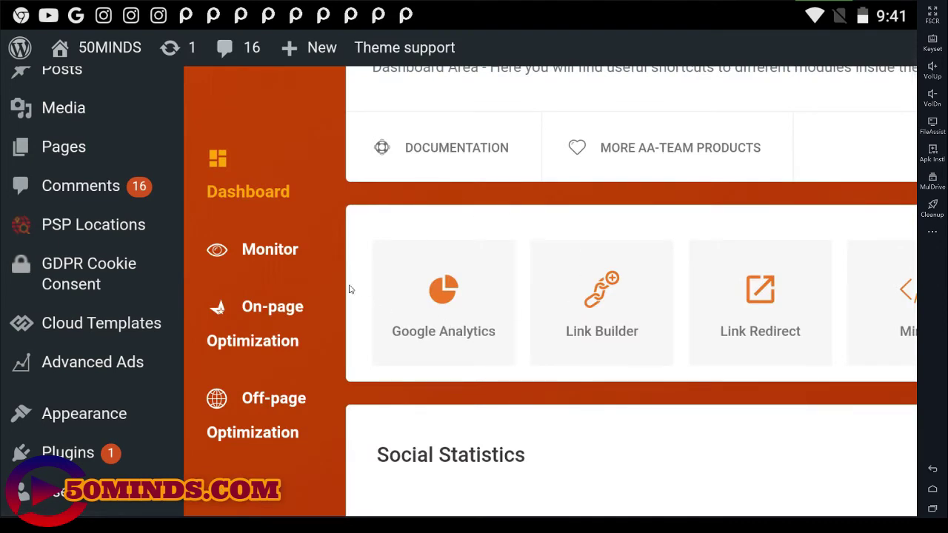
pyautogui.click(270, 311)
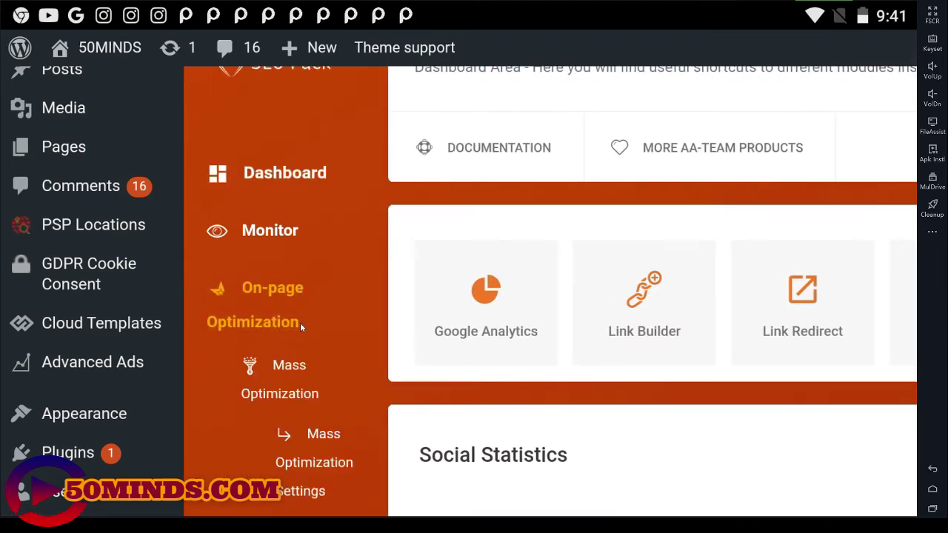
pyautogui.moveTo(358, 394); pyautogui.dragTo(355, 251)
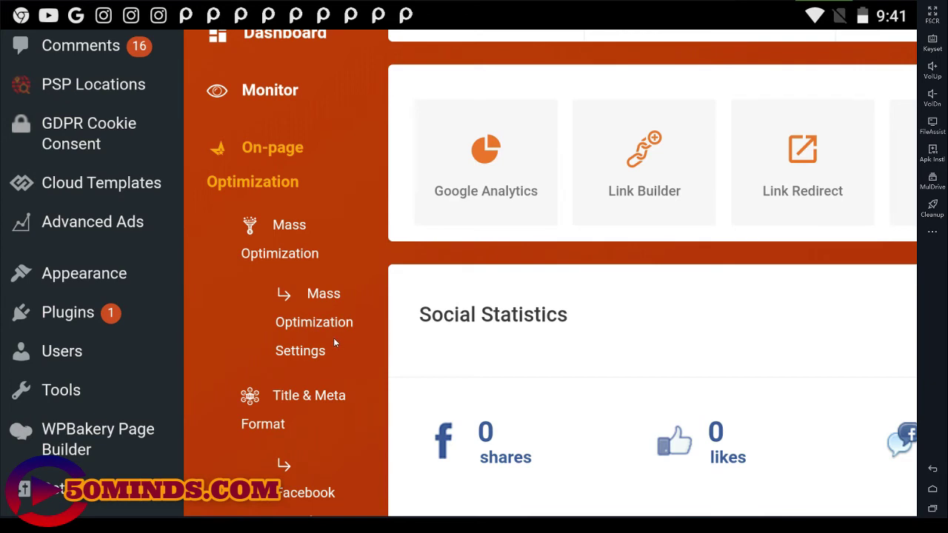
pyautogui.click(289, 226)
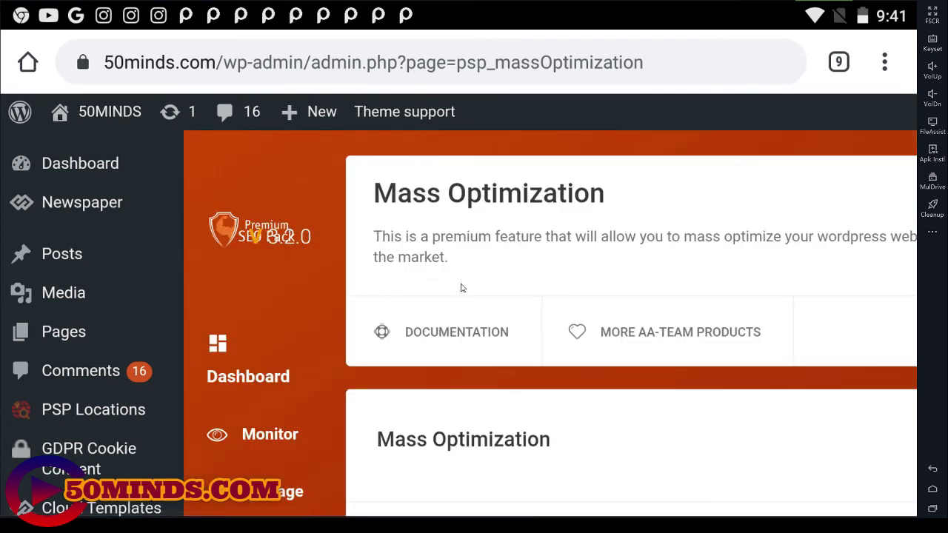
# - Look over the Mass Optimization list and filter it to published posts
pyautogui.moveTo(741, 428); pyautogui.dragTo(709, 227)
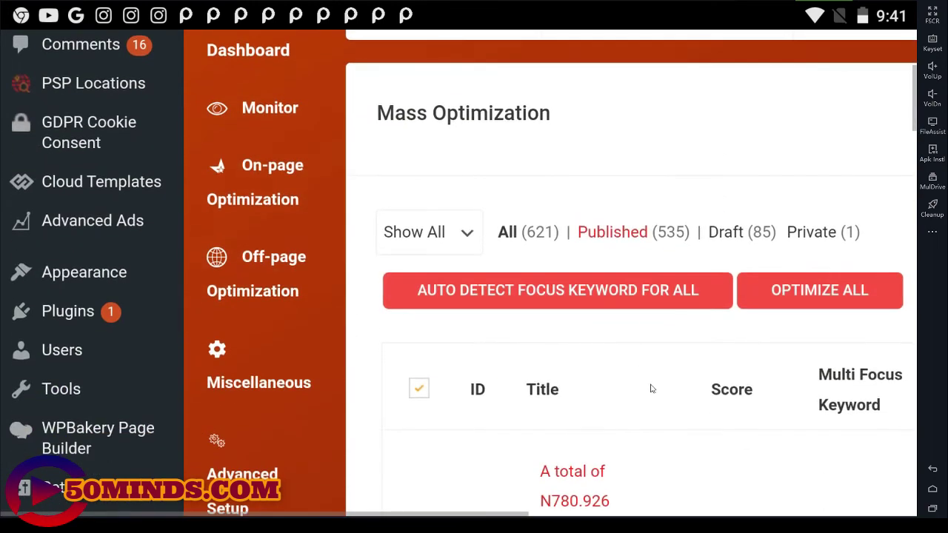
pyautogui.moveTo(650, 387); pyautogui.dragTo(650, 212)
pyautogui.moveTo(732, 362); pyautogui.dragTo(728, 190)
pyautogui.moveTo(772, 378); pyautogui.dragTo(691, 364)
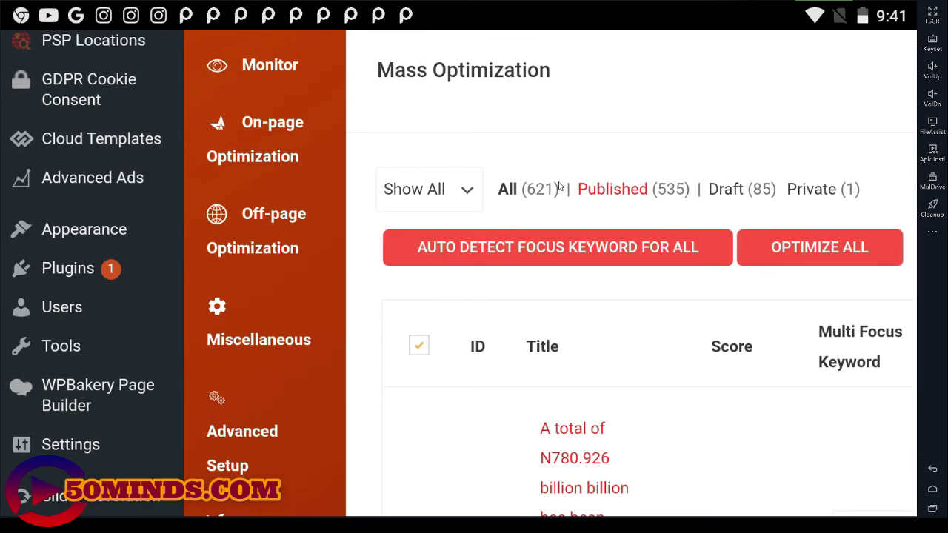
pyautogui.click(629, 191)
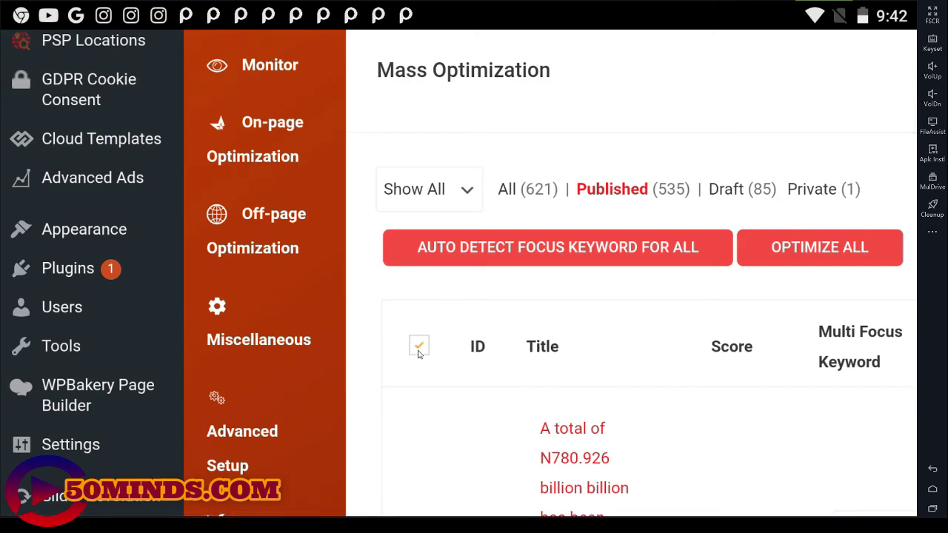
# - Select the low-scoring posts 5881 on the COVID-19 outburst and 6070 on the 11 fake soldiers
pyautogui.scroll(-6, 719, 338)
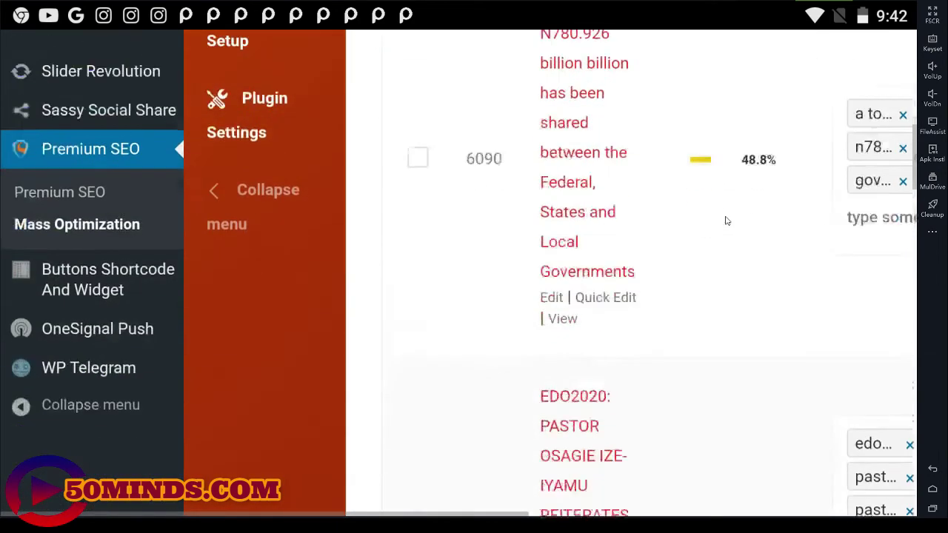
pyautogui.scroll(-5, 722, 297)
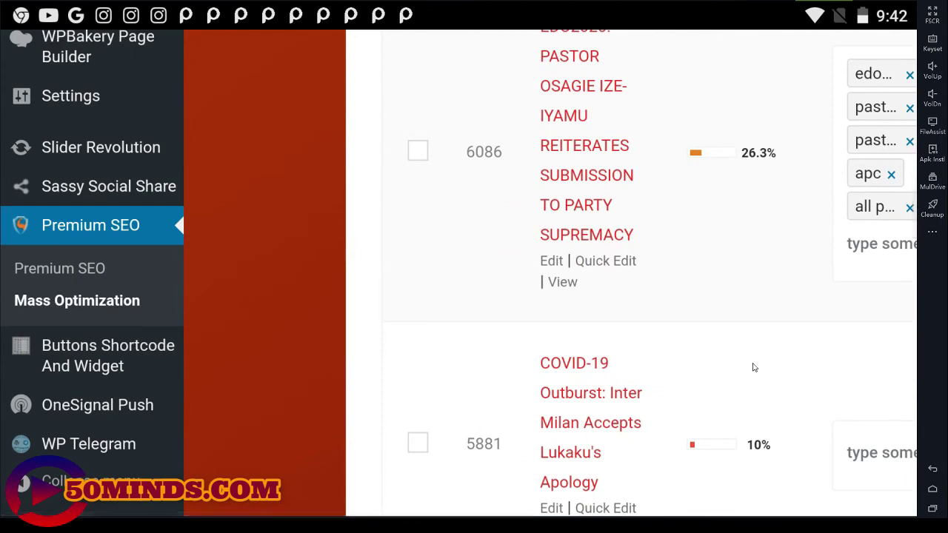
pyautogui.scroll(-2, 753, 297)
pyautogui.click(417, 292)
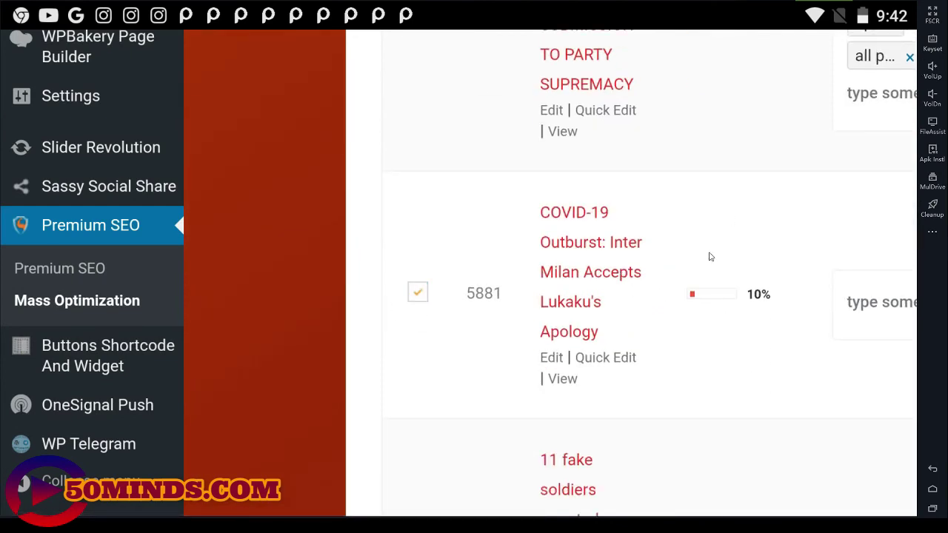
pyautogui.scroll(-4, 743, 361)
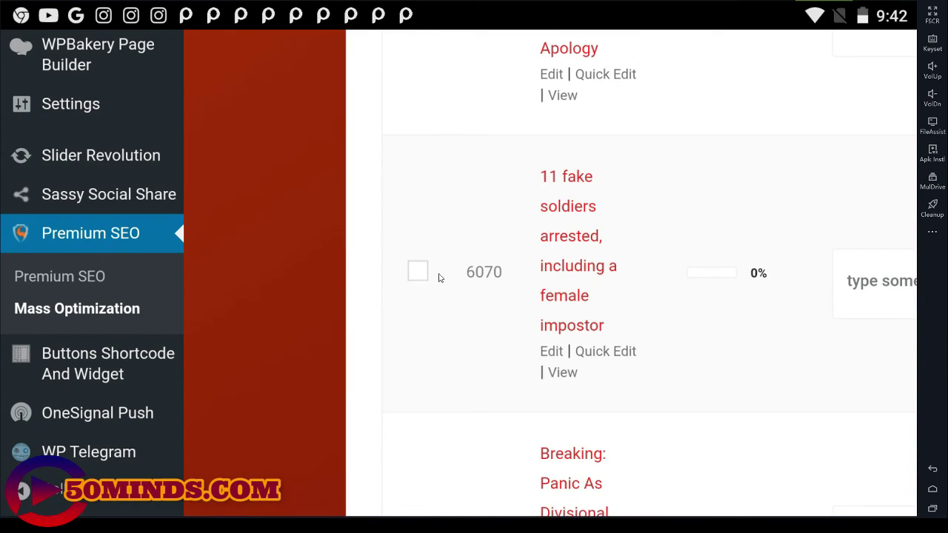
pyautogui.click(419, 273)
# - Add posts 6034 on the 14-day national lockdown and 6020 on the Covid-19 vaccine to the selection
pyautogui.scroll(-4, 703, 345)
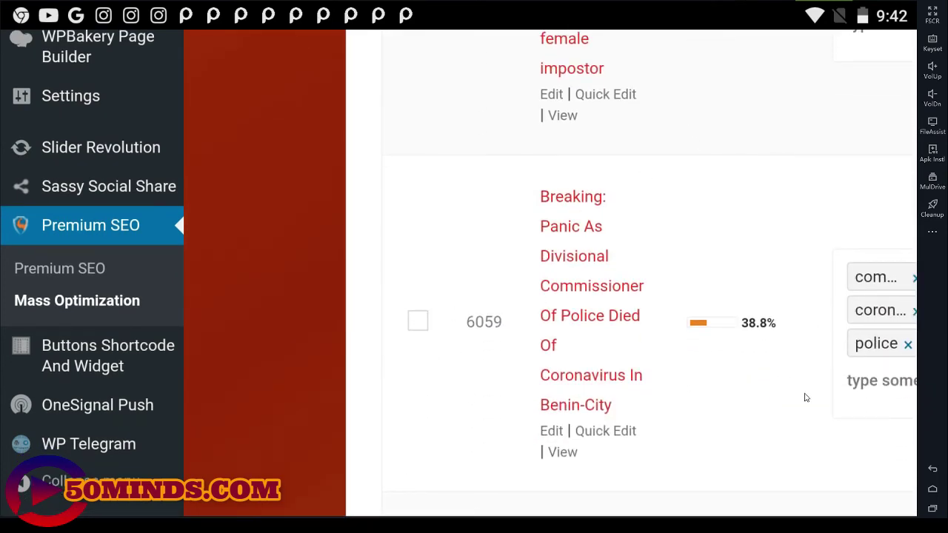
pyautogui.scroll(-1, 785, 348)
pyautogui.scroll(-2, 689, 355)
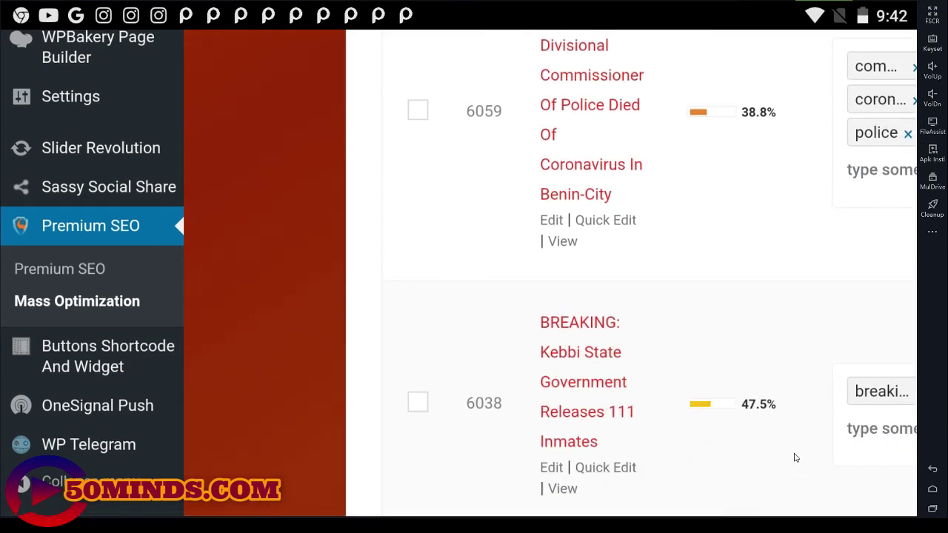
pyautogui.scroll(-4, 734, 345)
pyautogui.scroll(1, 455, 307)
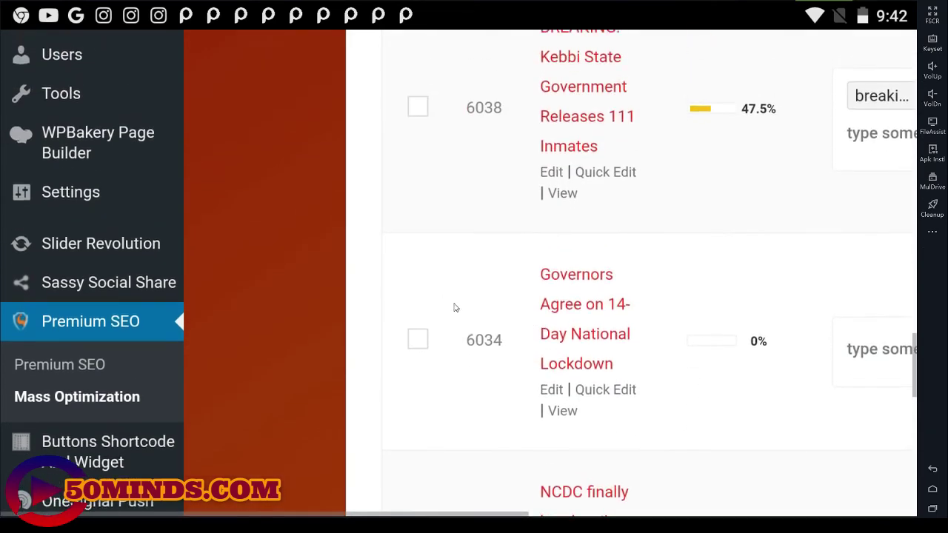
pyautogui.click(422, 340)
pyautogui.scroll(-4, 753, 405)
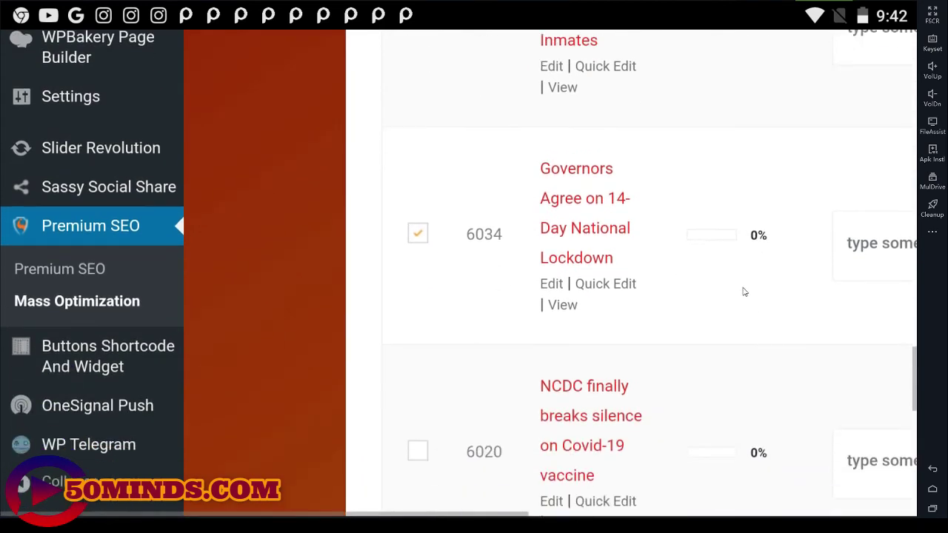
pyautogui.click(417, 286)
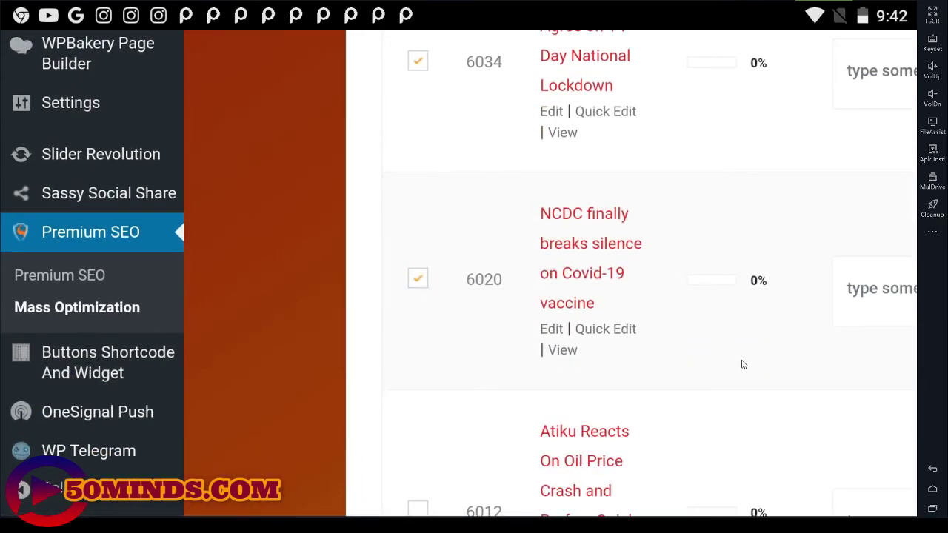
# - Add posts 6012 on the oil price crash and 6009 on the corp members' April allowance to the selection
pyautogui.scroll(-3, 740, 363)
pyautogui.click(420, 330)
pyautogui.scroll(-2, 736, 269)
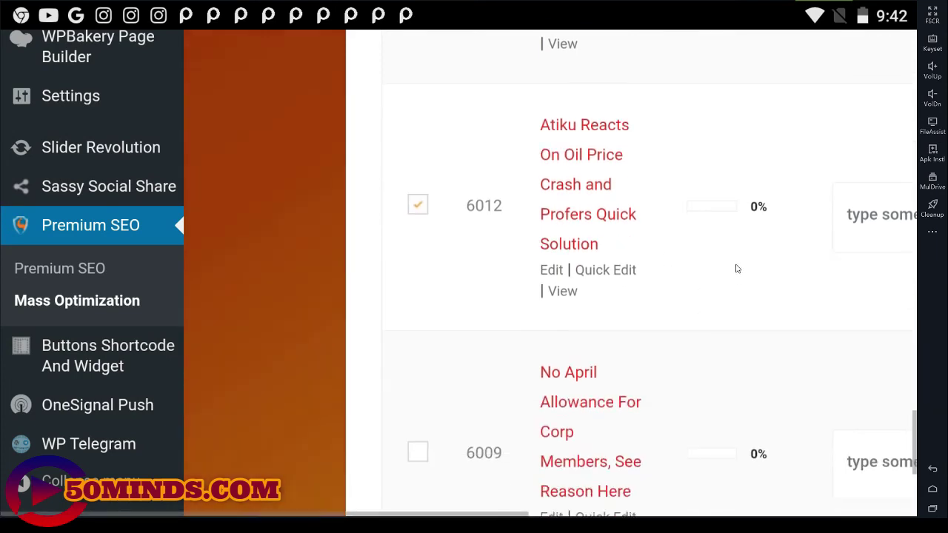
pyautogui.click(417, 438)
# - Recheck the selected posts and auto-detect the focus keyword for all of them
pyautogui.scroll(-4, 751, 294)
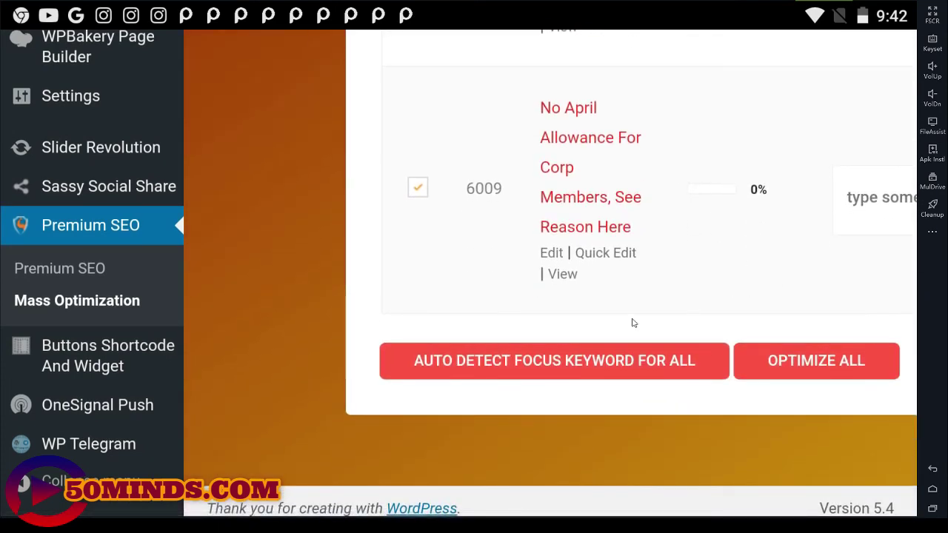
pyautogui.scroll(1, 759, 222)
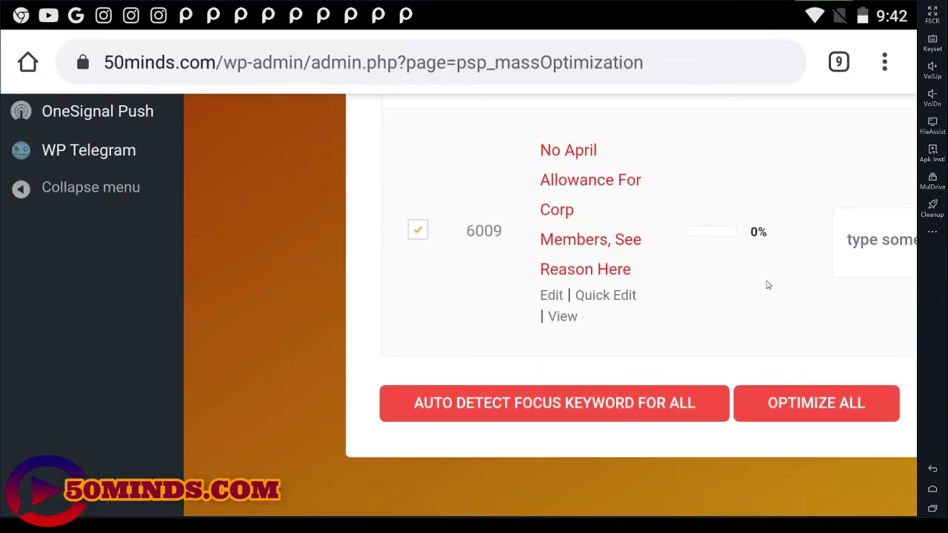
pyautogui.moveTo(768, 285); pyautogui.dragTo(812, 446)
pyautogui.moveTo(776, 354); pyautogui.dragTo(798, 438)
pyautogui.moveTo(792, 266); pyautogui.dragTo(821, 438)
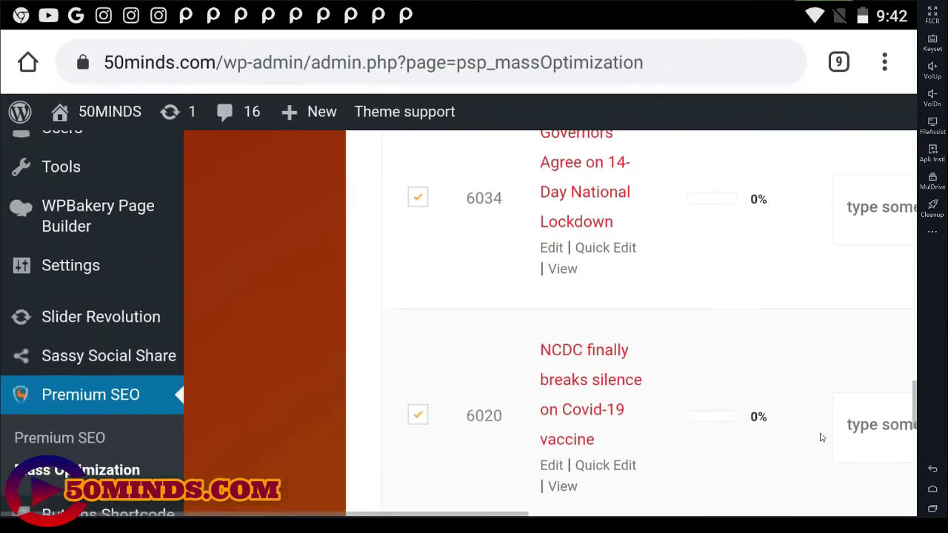
pyautogui.moveTo(792, 305); pyautogui.dragTo(830, 514)
pyautogui.moveTo(774, 277); pyautogui.dragTo(763, 202)
pyautogui.moveTo(778, 445); pyautogui.dragTo(766, 180)
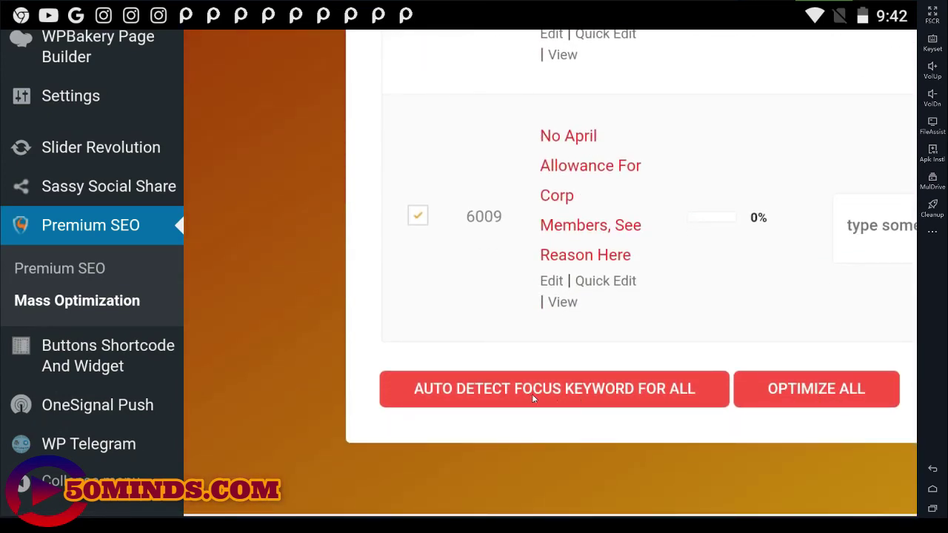
pyautogui.click(616, 396)
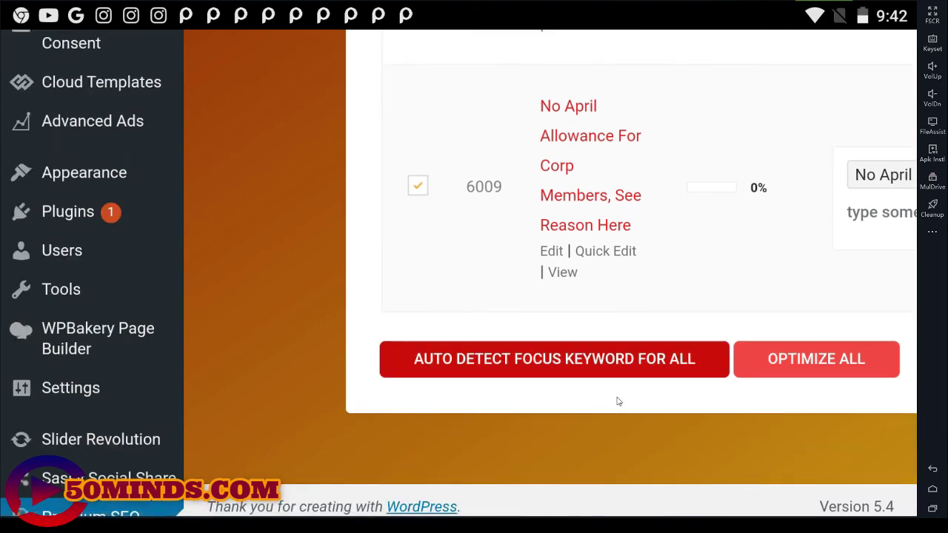
# - Check the detected focus keywords in the list and run Optimize All on the selected posts
pyautogui.scroll(2, 699, 296)
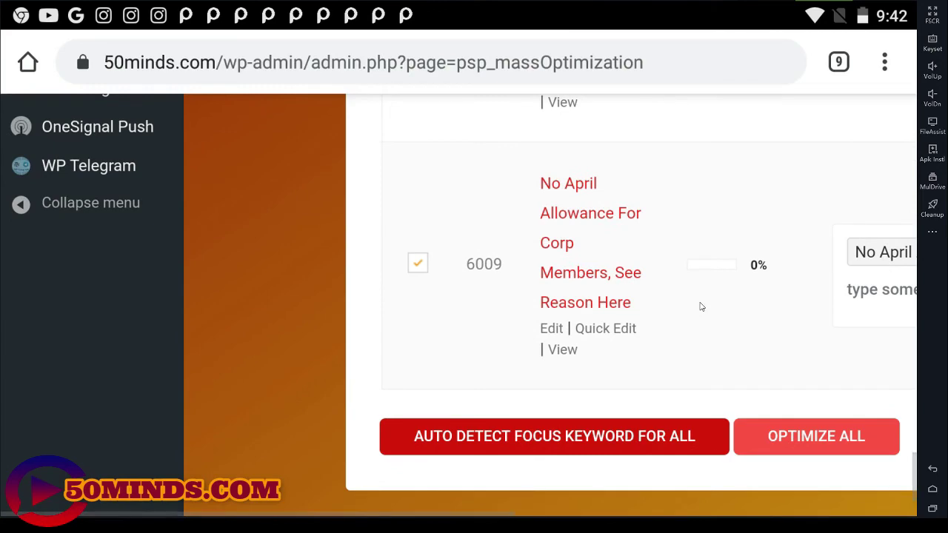
pyautogui.scroll(10, 837, 404)
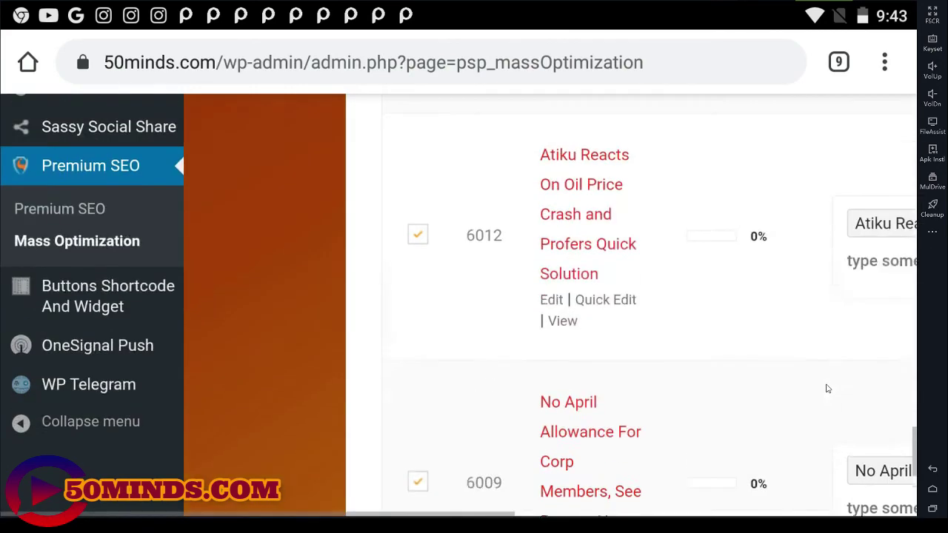
pyautogui.scroll(8, 857, 465)
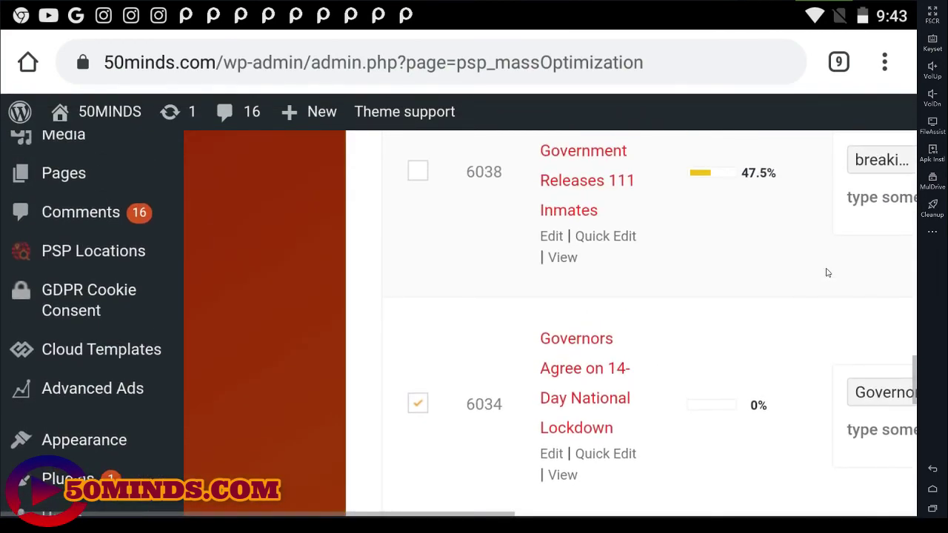
pyautogui.scroll(8, 830, 379)
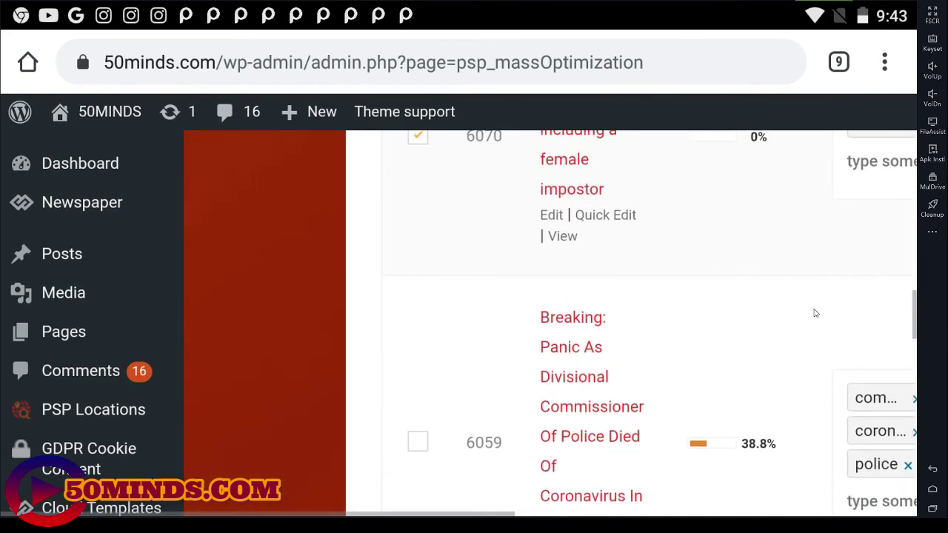
pyautogui.scroll(8, 797, 283)
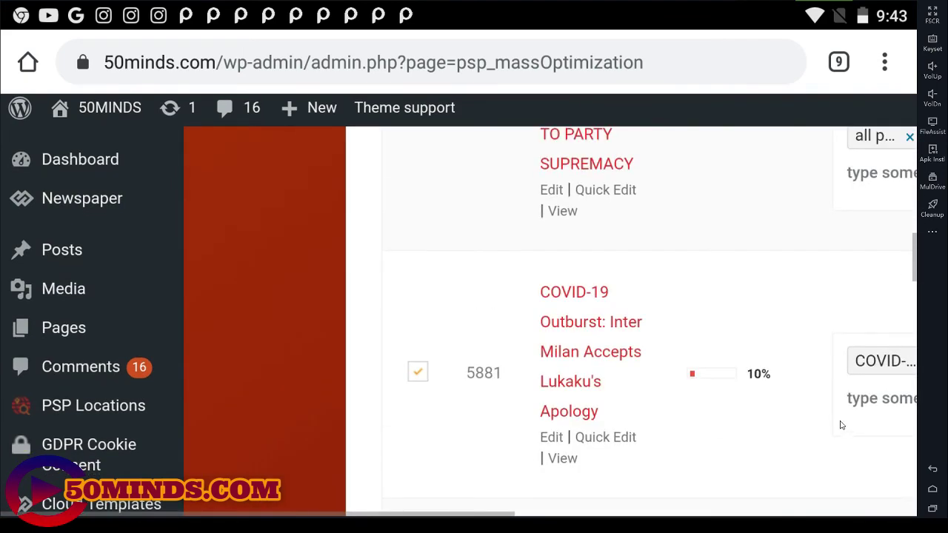
pyautogui.scroll(8, 787, 307)
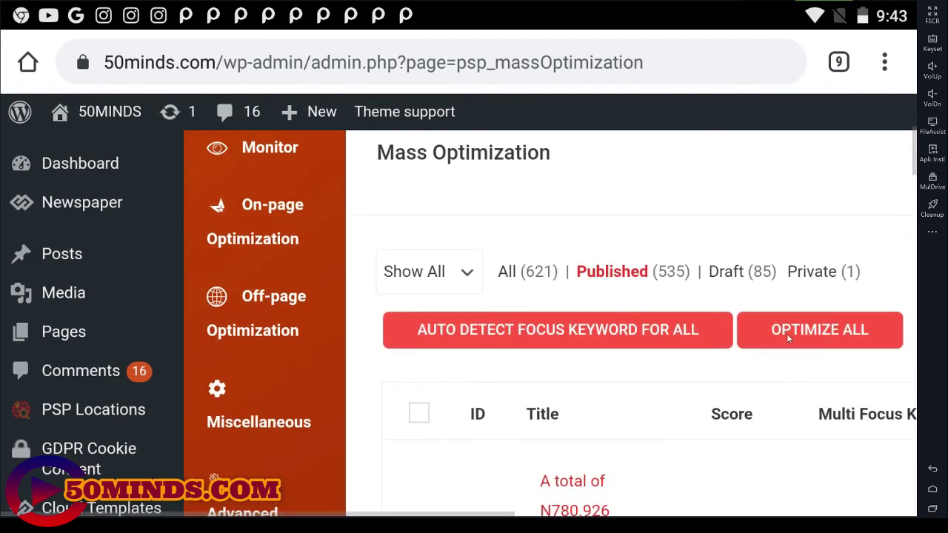
pyautogui.click(803, 335)
# - Review the updated SEO scores of the selected posts throughout the Mass Optimization list, through post 6009 on the corp members' April allowance
pyautogui.moveTo(796, 450); pyautogui.dragTo(768, 250)
pyautogui.moveTo(766, 487); pyautogui.dragTo(756, 299)
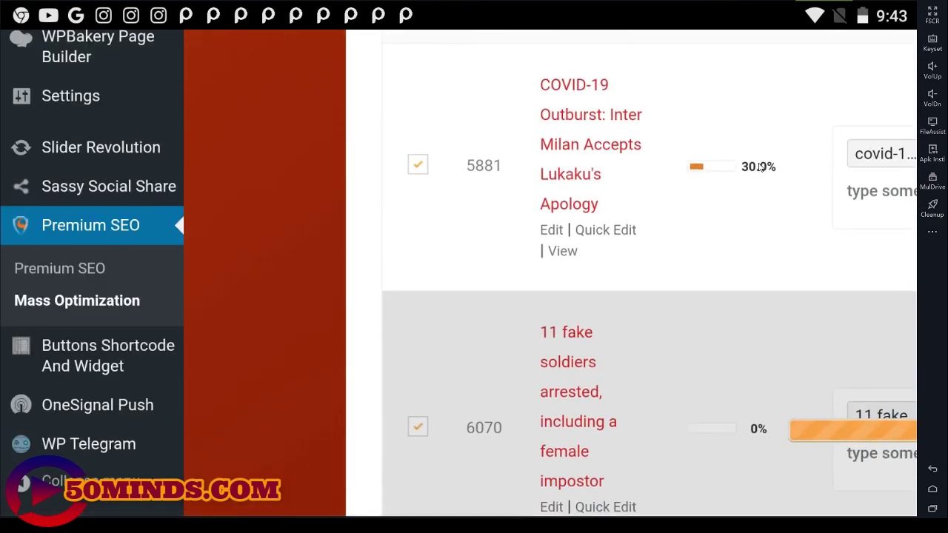
pyautogui.moveTo(743, 218); pyautogui.dragTo(738, 104)
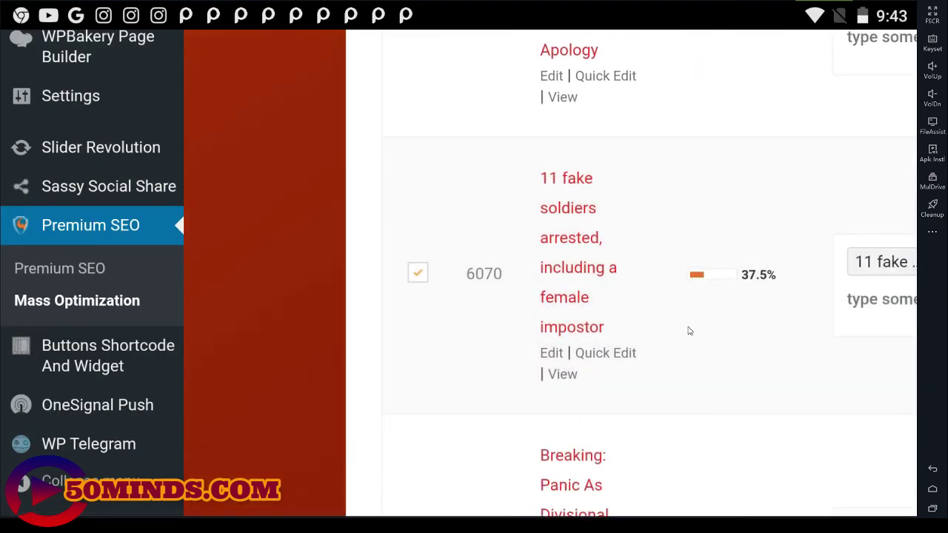
pyautogui.moveTo(741, 311); pyautogui.dragTo(728, 131)
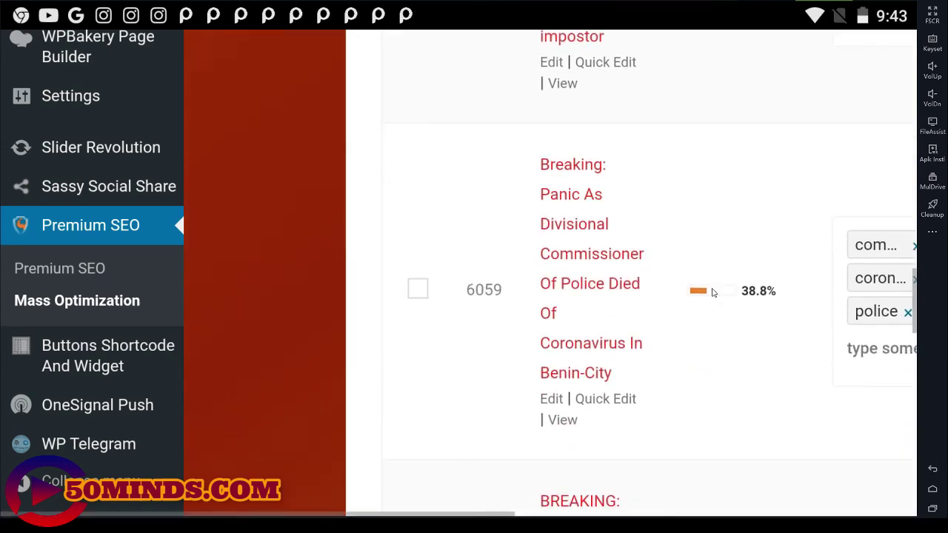
pyautogui.moveTo(777, 308); pyautogui.dragTo(779, 158)
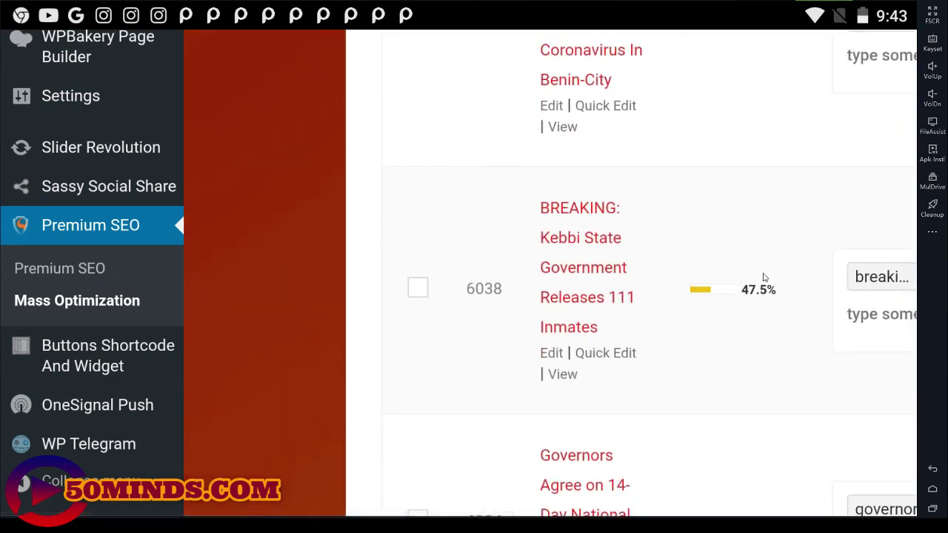
pyautogui.moveTo(748, 437); pyautogui.dragTo(737, 219)
pyautogui.moveTo(772, 377); pyautogui.dragTo(767, 303)
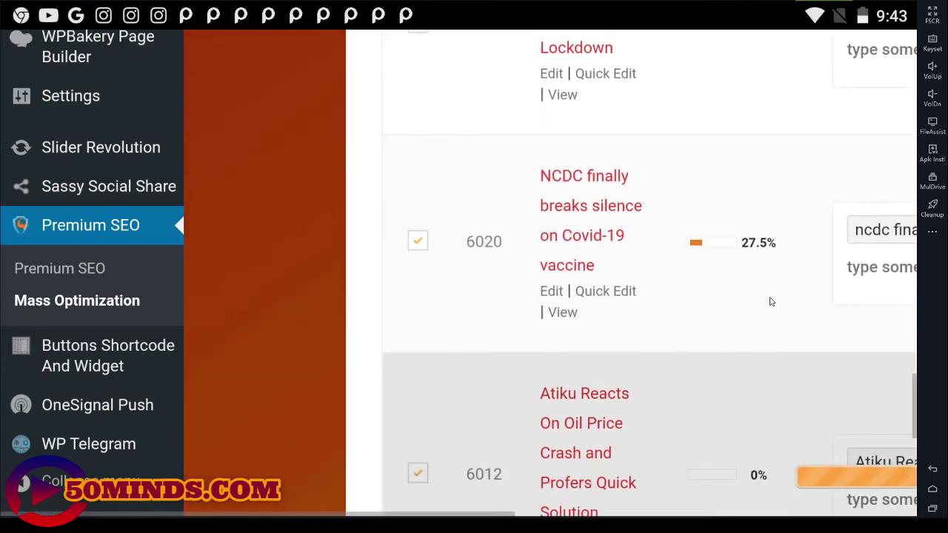
pyautogui.moveTo(788, 352); pyautogui.dragTo(781, 214)
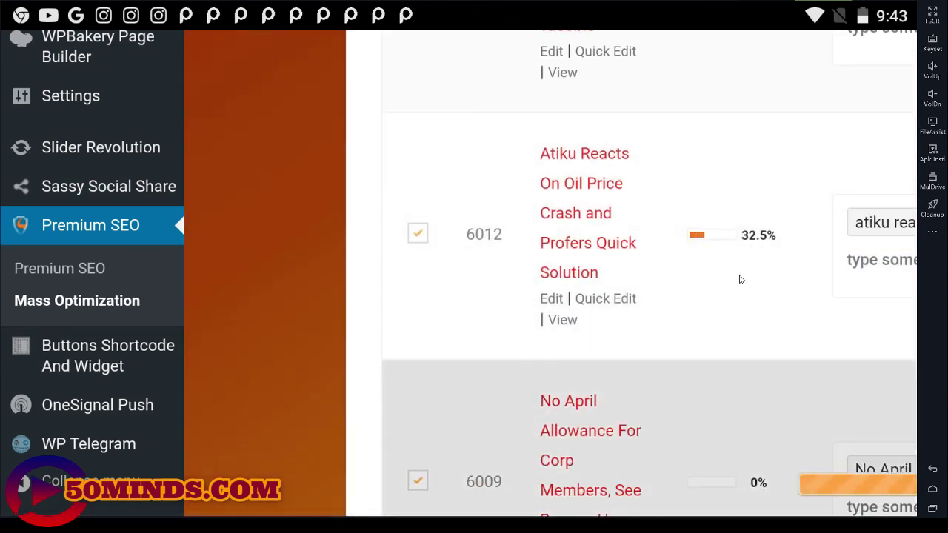
pyautogui.scroll(-3, 752, 318)
pyautogui.moveTo(754, 348); pyautogui.dragTo(751, 296)
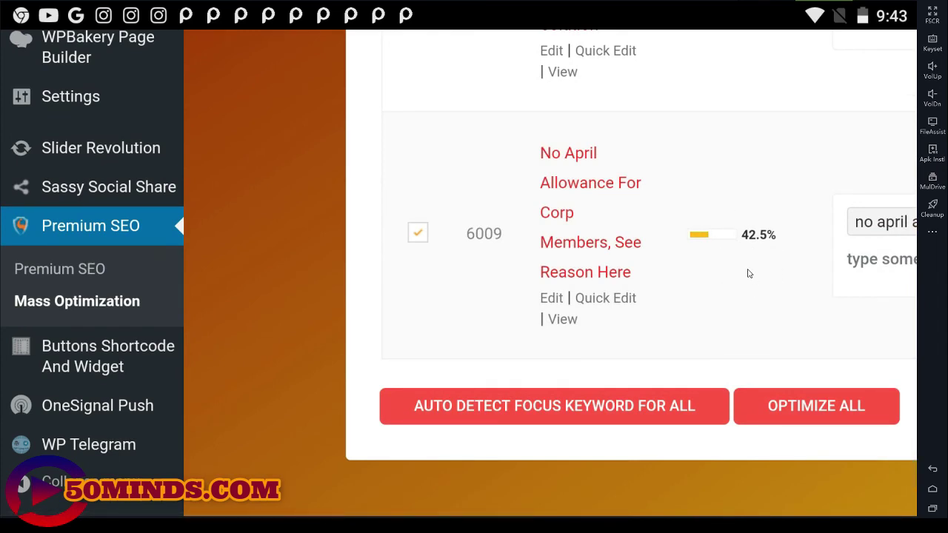
pyautogui.moveTo(739, 210); pyautogui.dragTo(800, 266)
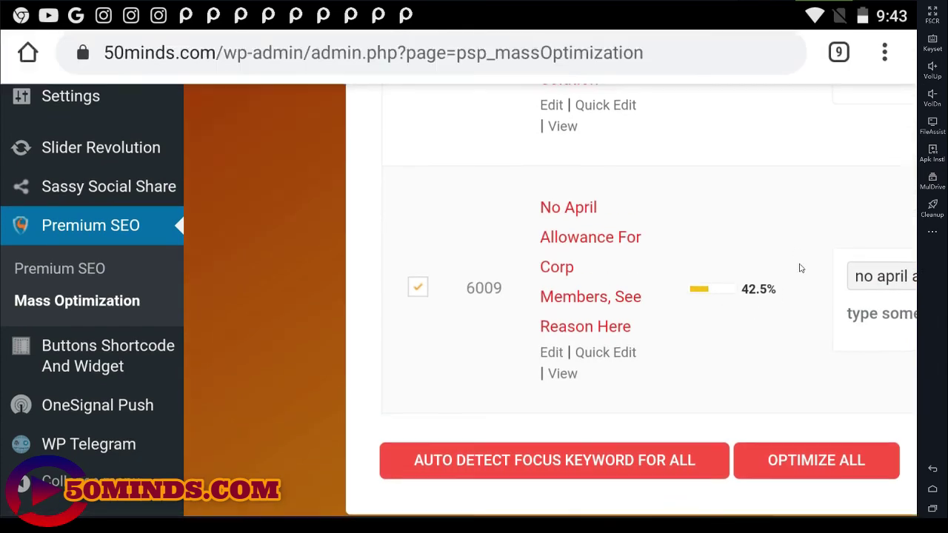